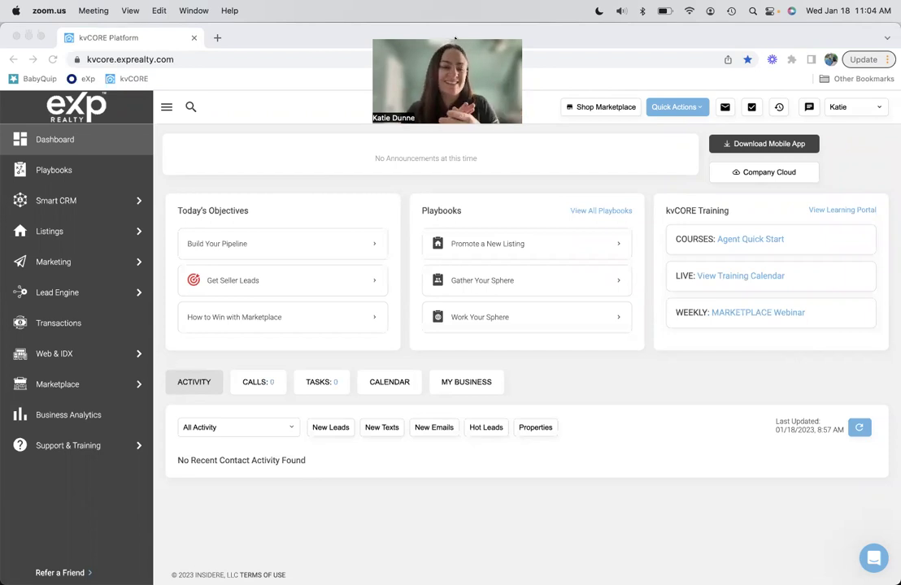
# Bring the Chrome window with the kvCORE agent dashboard to the front.
pyautogui.click(59, 268)
# Go from Marketing to Smart Campaigns' Templates tab and browse the email templates list.
pyautogui.click(59, 268)
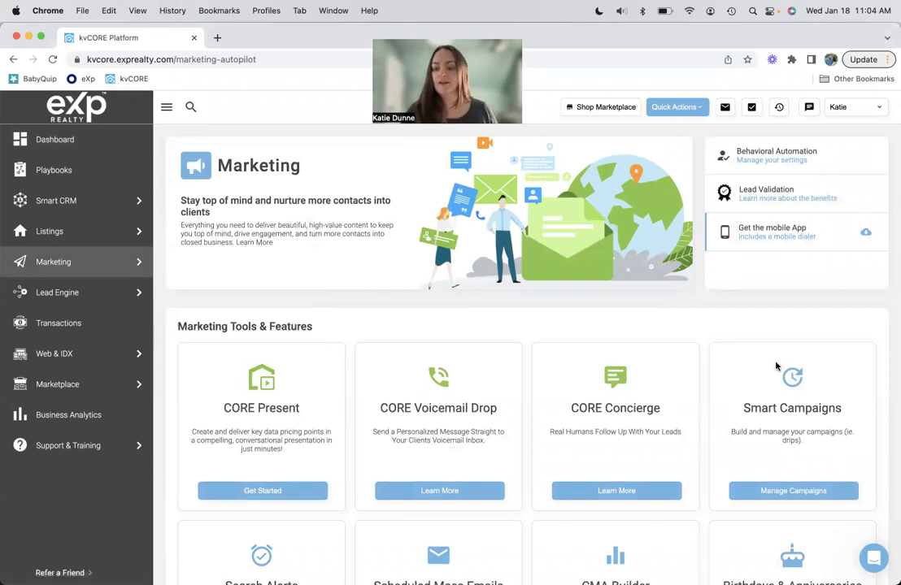
pyautogui.click(811, 491)
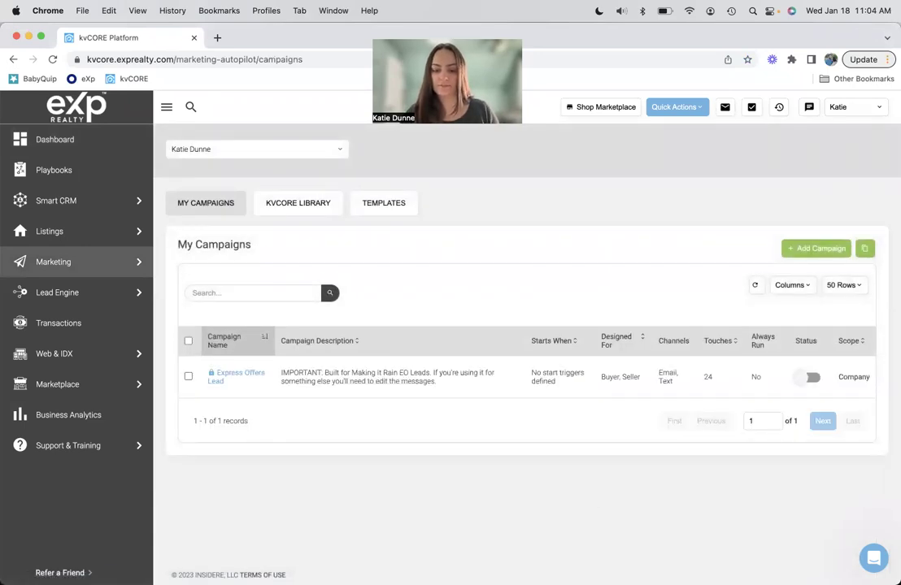
pyautogui.click(400, 204)
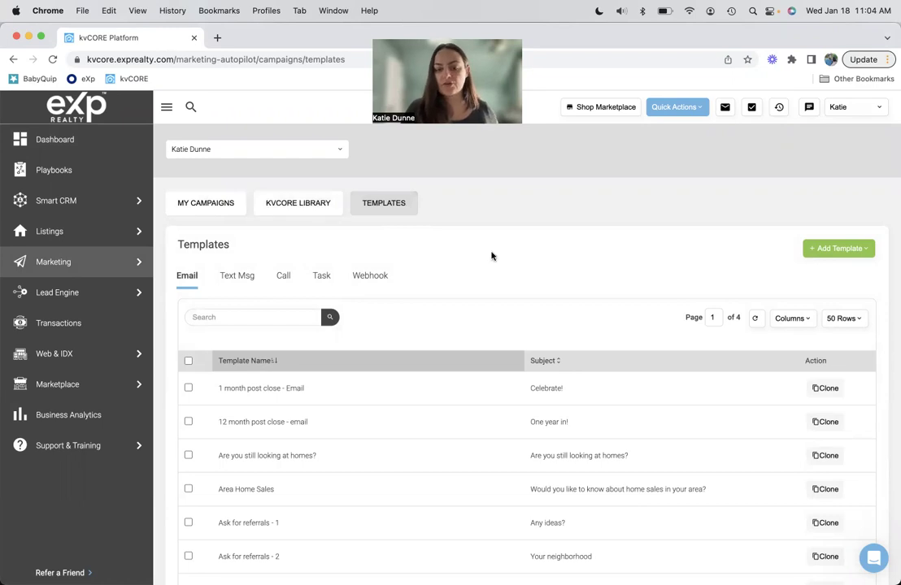
pyautogui.scroll(-20, 509, 334)
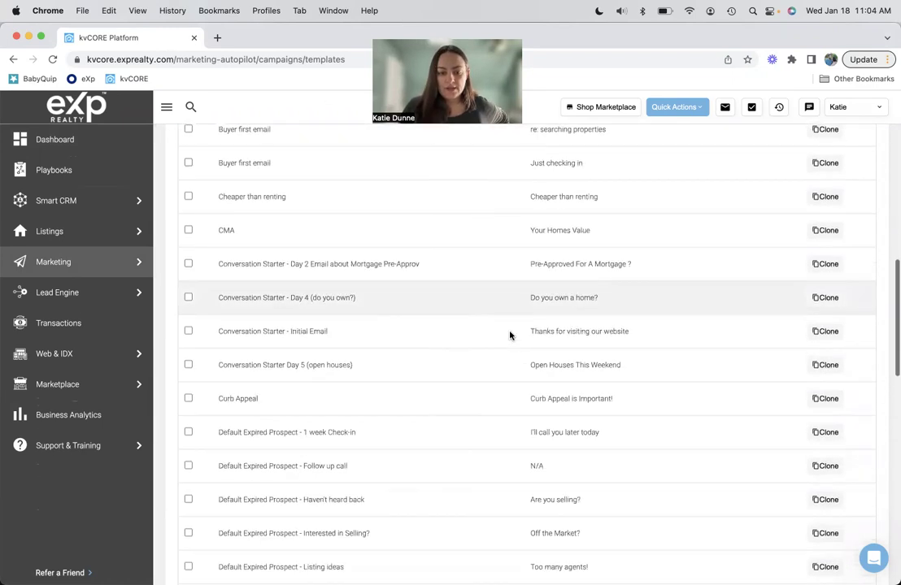
pyautogui.scroll(-2, 510, 335)
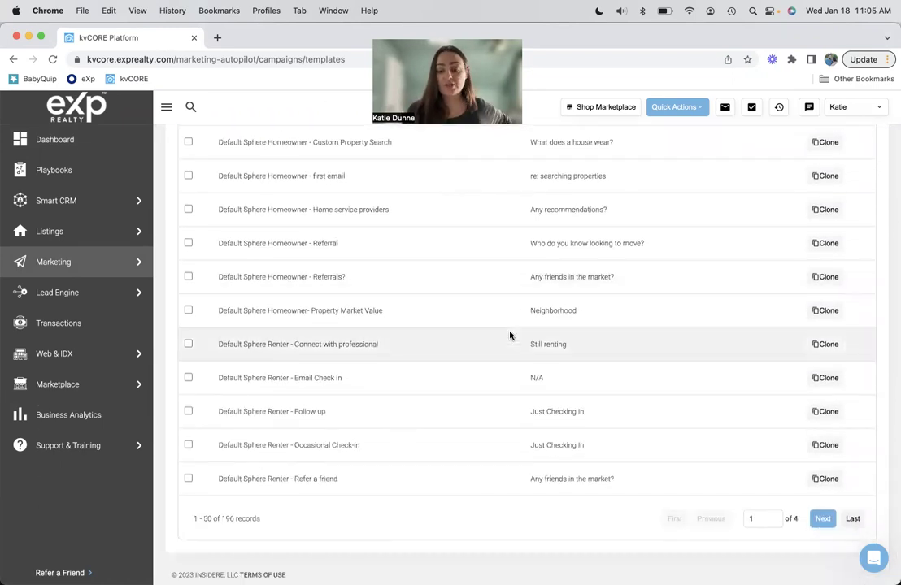
pyautogui.scroll(3, 468, 302)
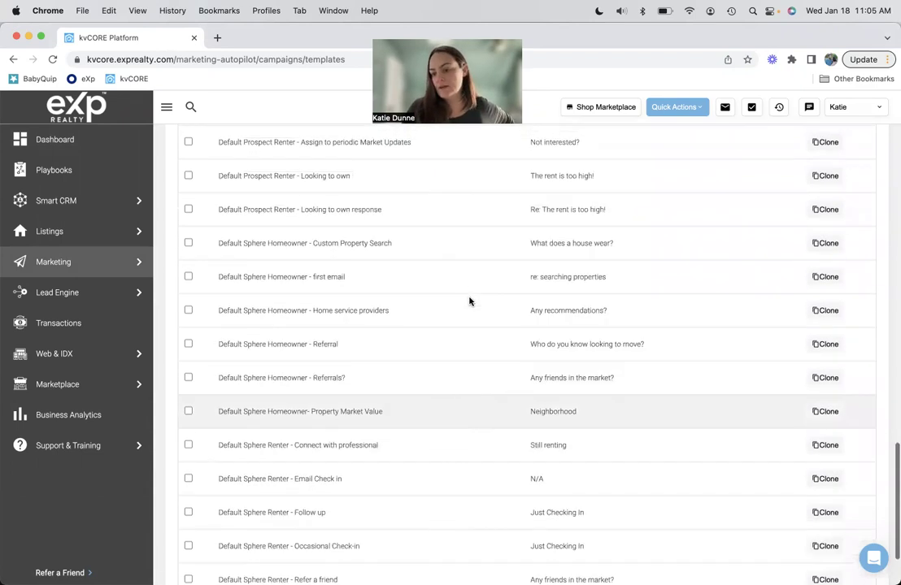
pyautogui.scroll(20, 499, 323)
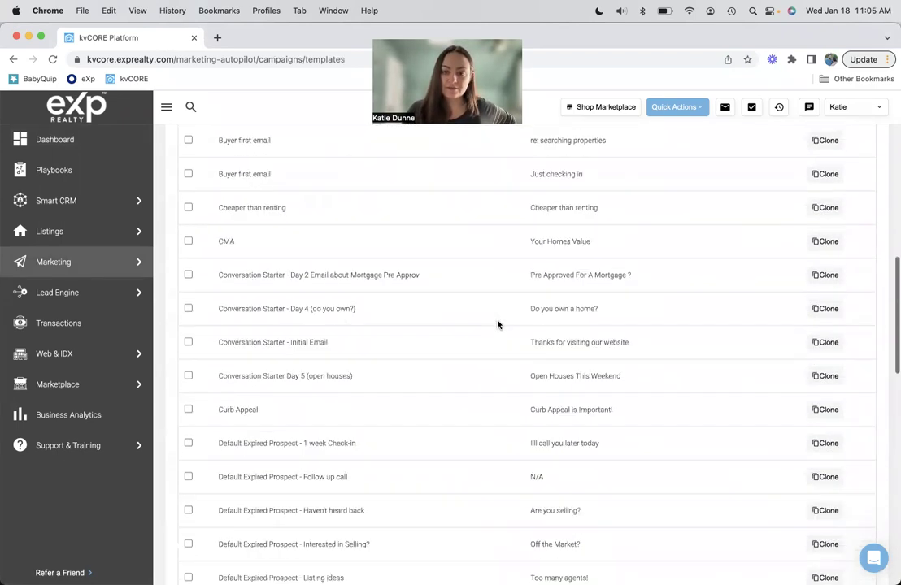
pyautogui.scroll(1, 502, 313)
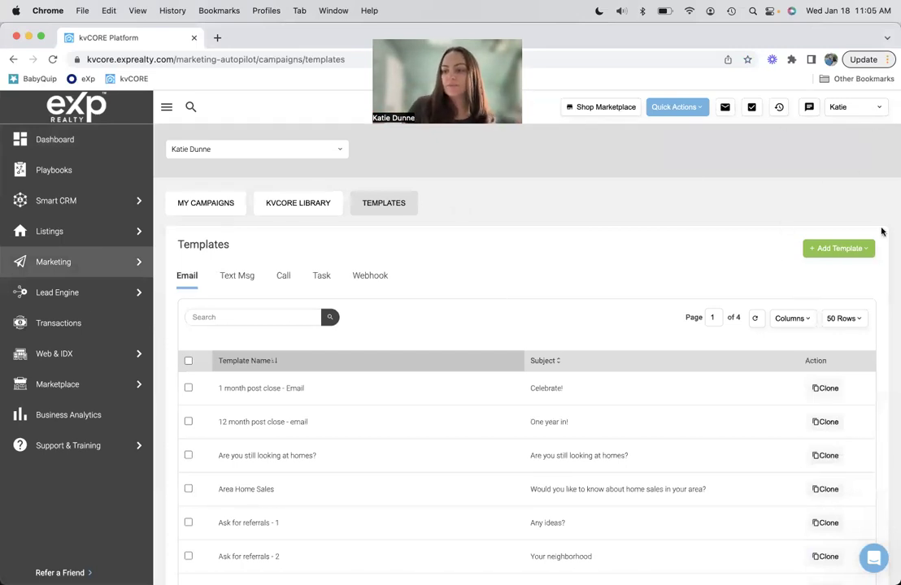
# Start a new email template, keeping the agent as its template scope.
pyautogui.click(831, 254)
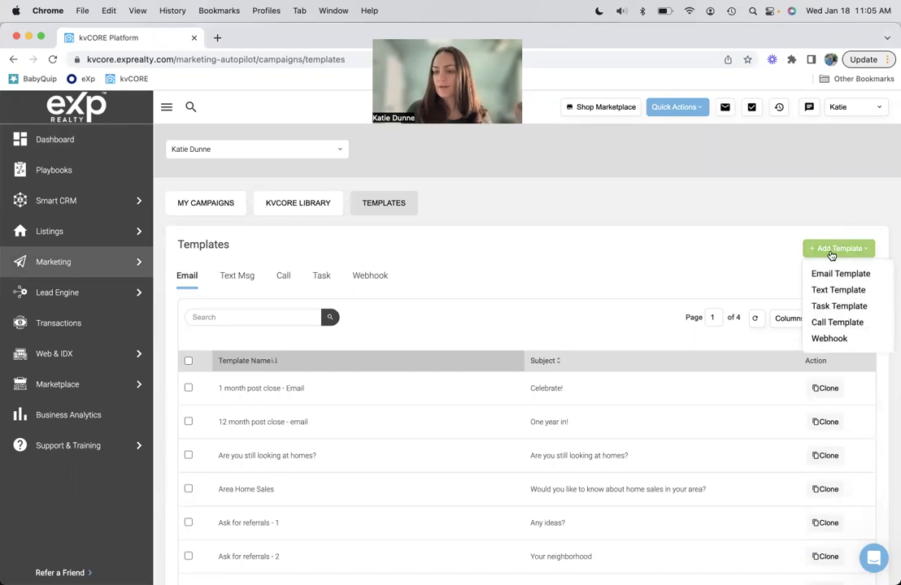
pyautogui.click(834, 277)
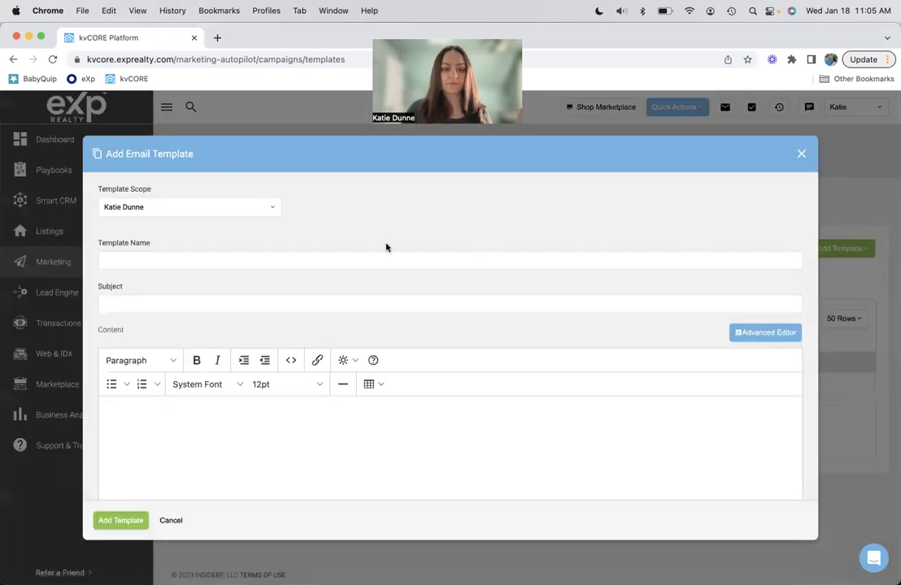
pyautogui.click(202, 207)
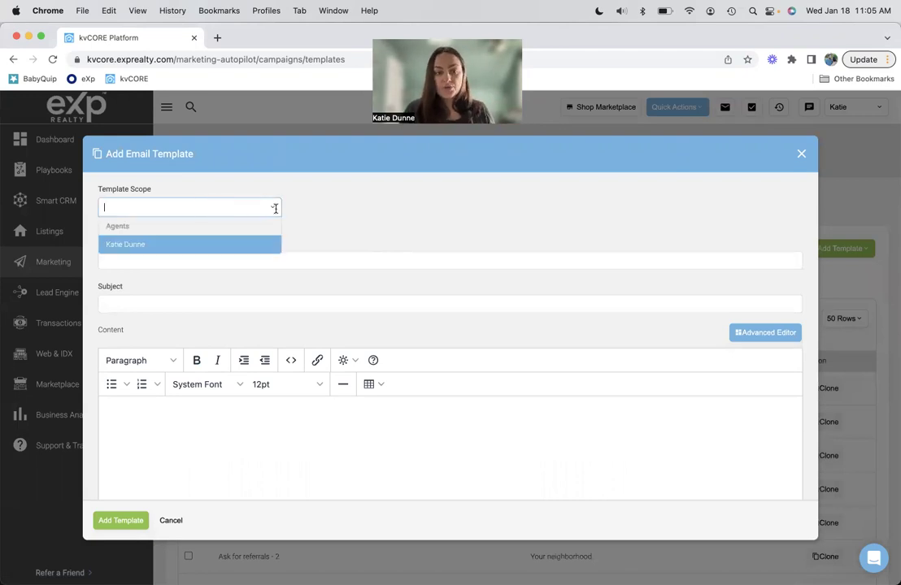
pyautogui.press('Return')
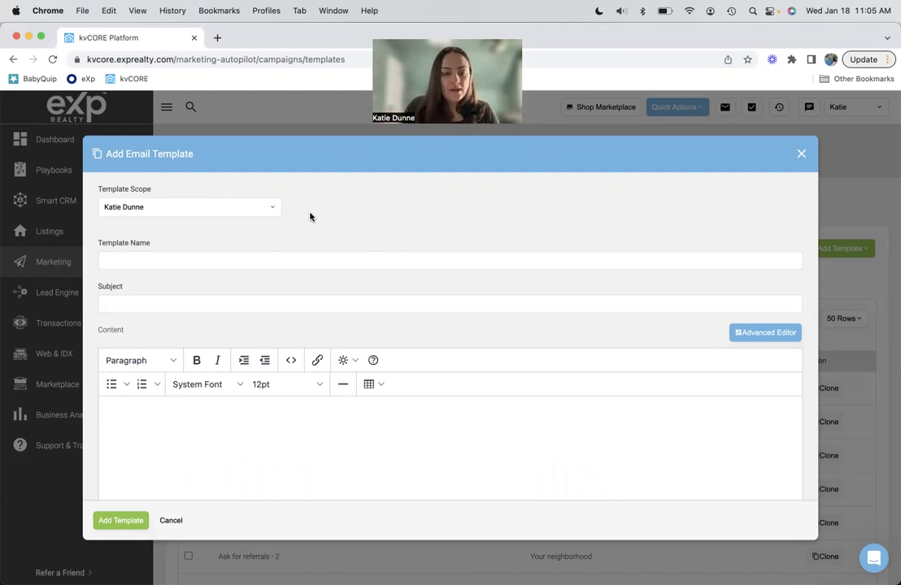
pyautogui.click(268, 260)
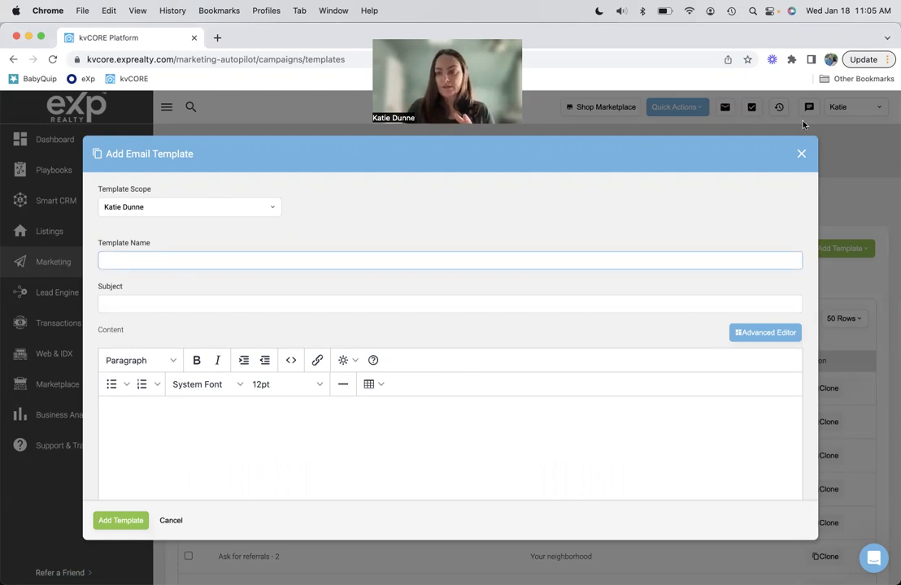
# Discard that unfinished draft and start a fresh blank email template.
pyautogui.click(801, 153)
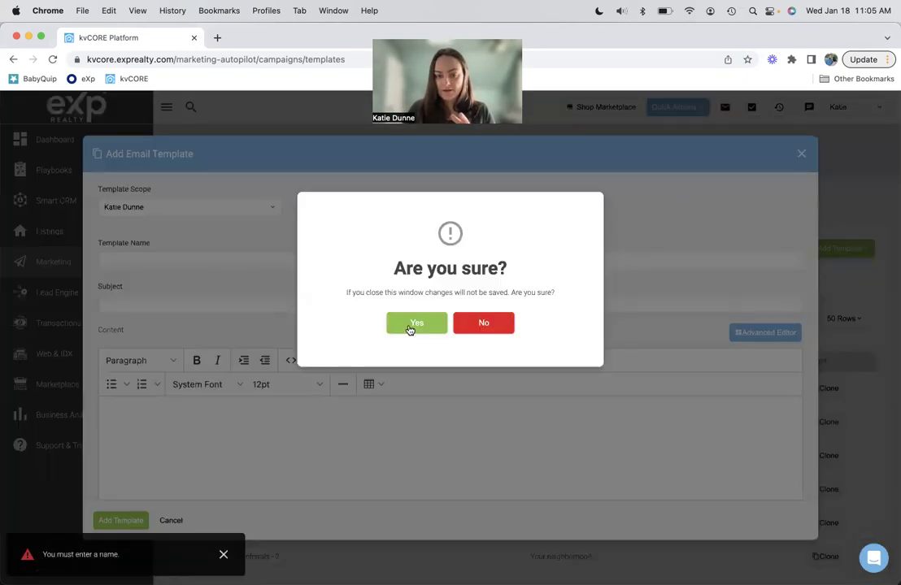
pyautogui.click(411, 325)
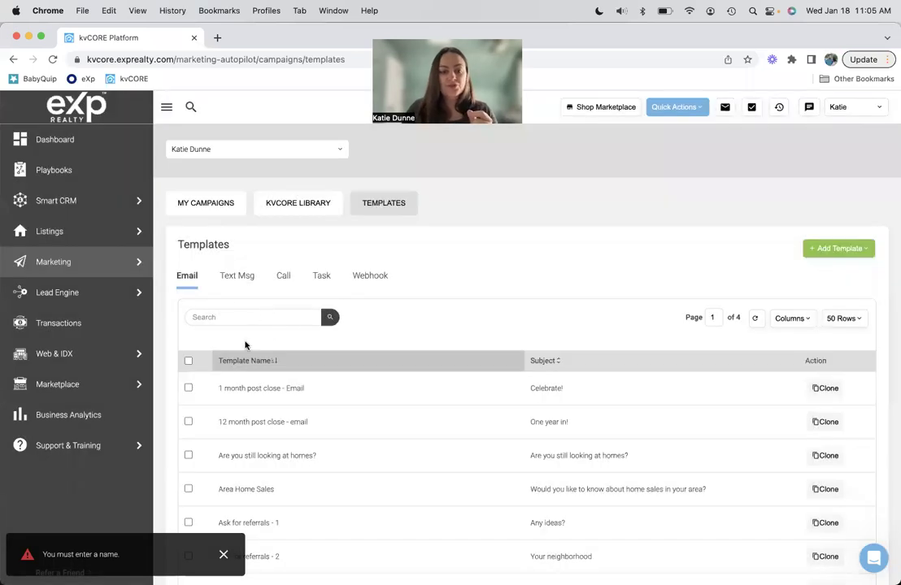
pyautogui.click(225, 318)
pyautogui.click(205, 334)
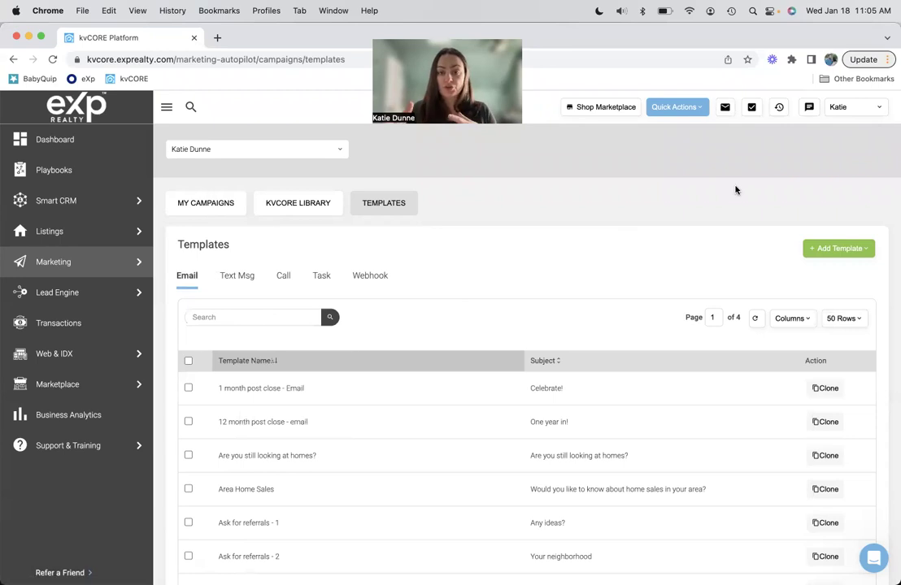
pyautogui.click(863, 249)
pyautogui.click(835, 274)
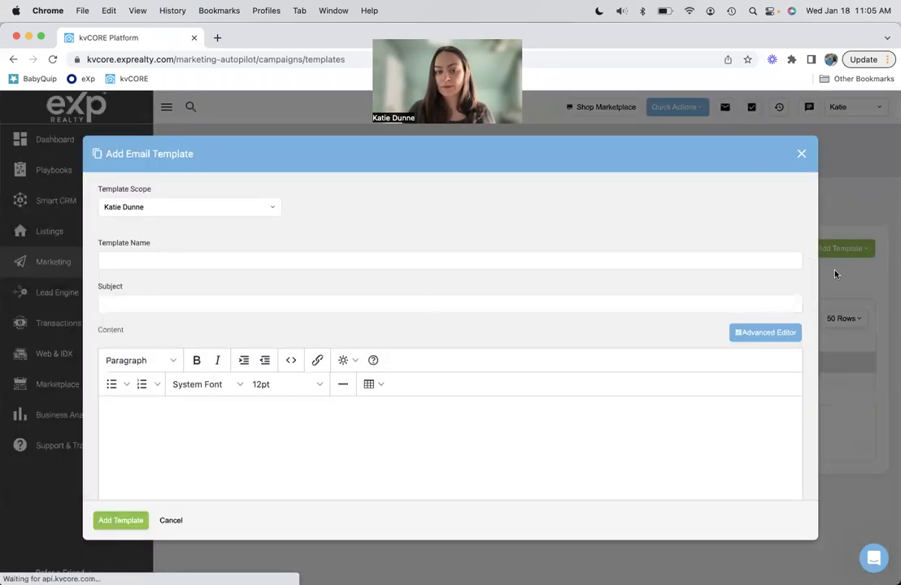
# Enter 'KD - Monthly Newsletter' as the template name.
pyautogui.click(329, 258)
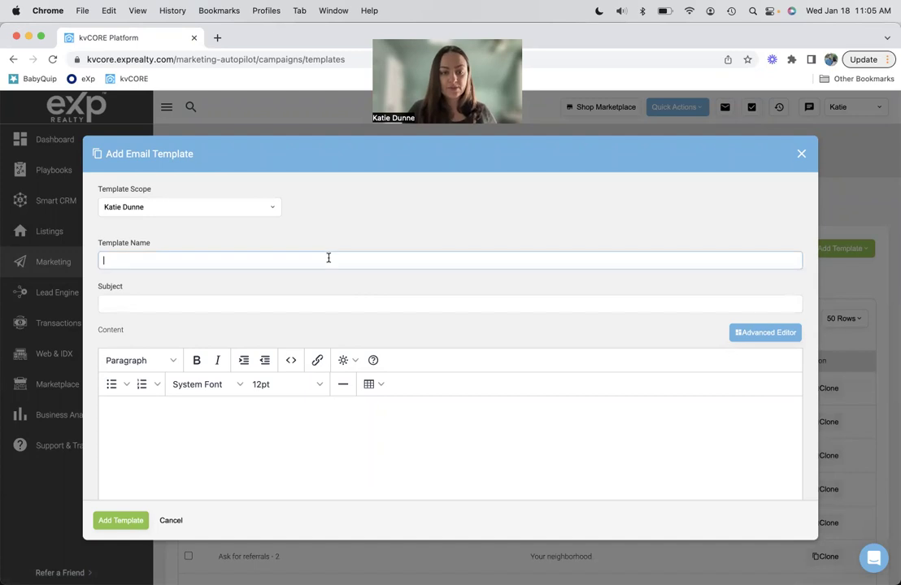
pyautogui.write('KD -')
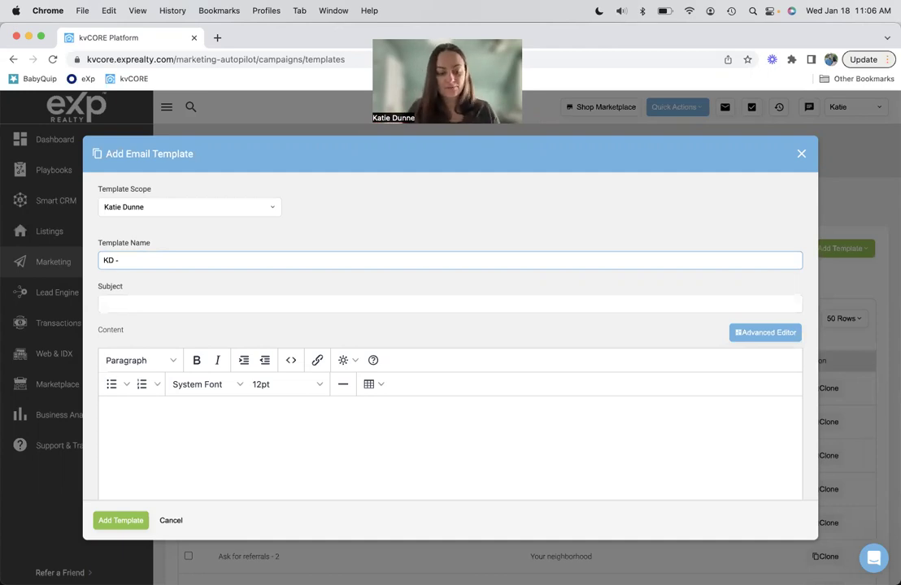
pyautogui.write('Month')
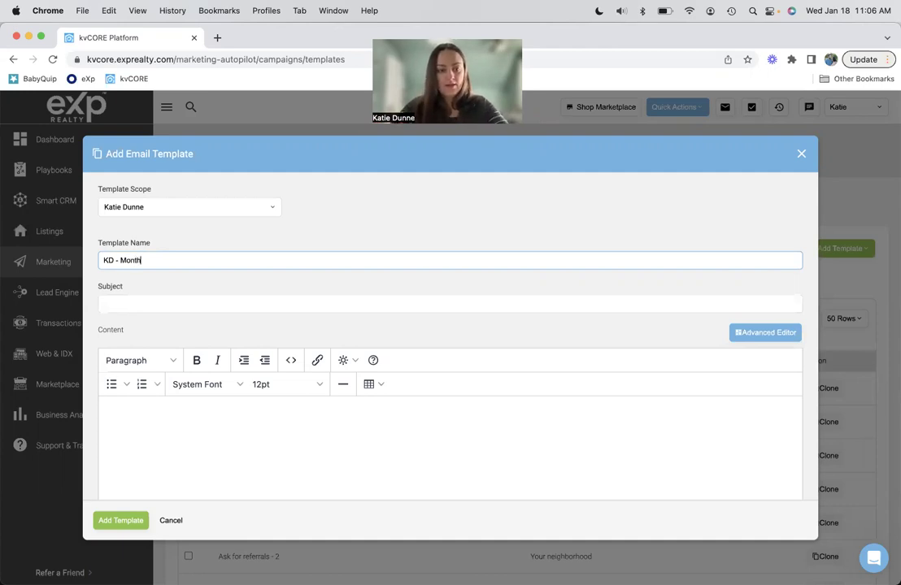
pyautogui.write('ly New')
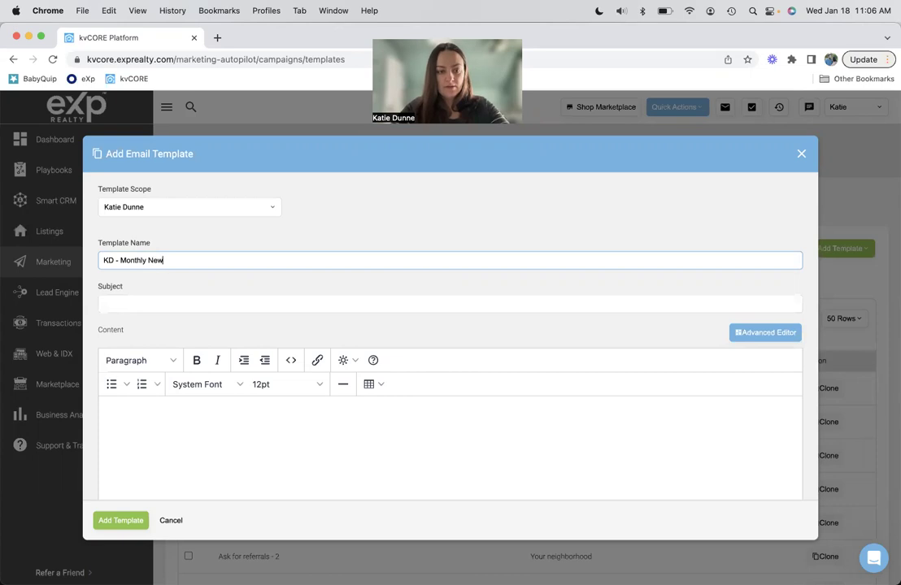
pyautogui.write('sletter')
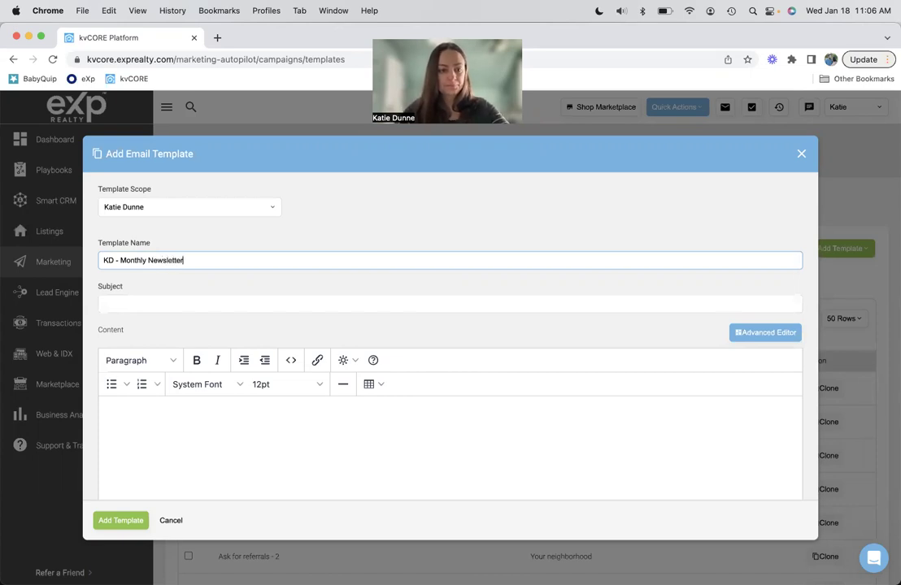
pyautogui.click(248, 301)
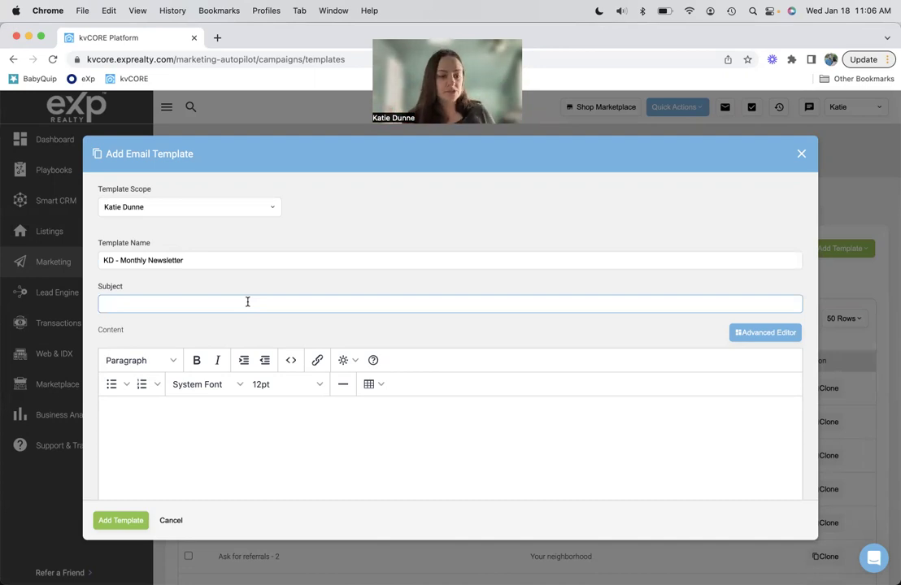
# Type 'Hi {first_name}!' into the Subject field.
pyautogui.write('Hi ')
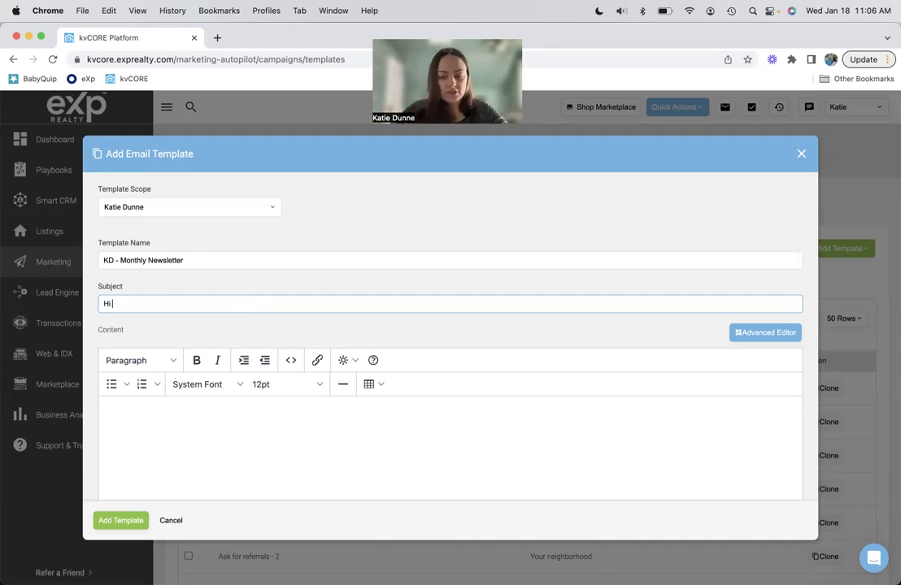
pyautogui.write('{first_')
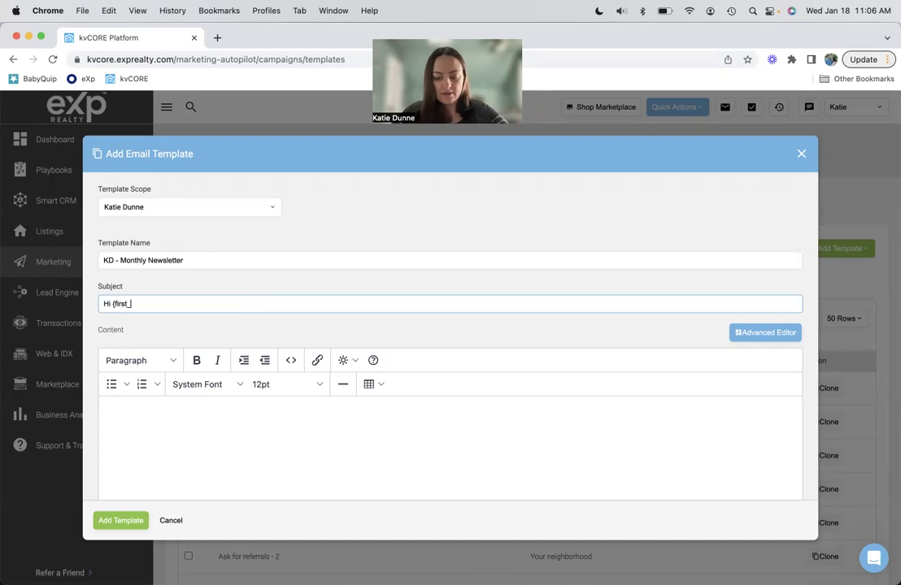
pyautogui.write('name}!')
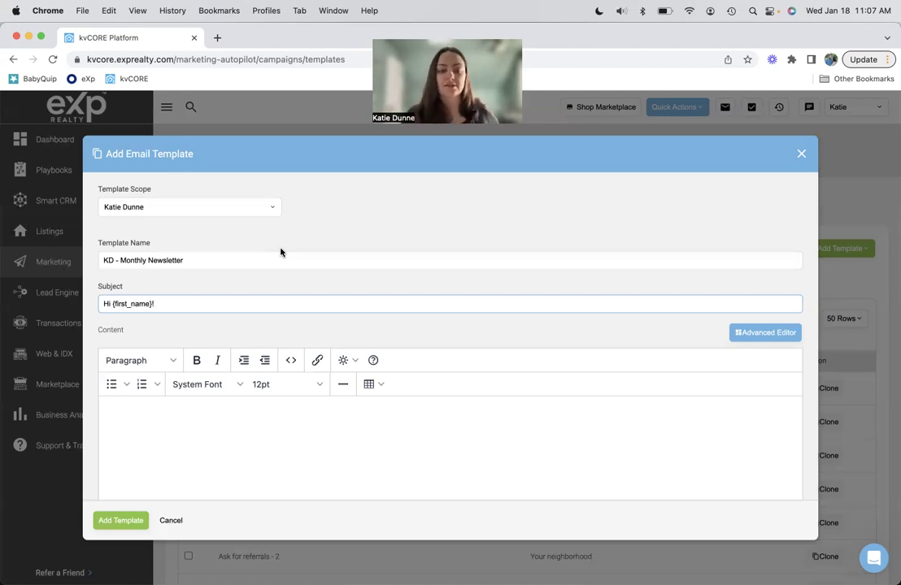
pyautogui.scroll(-1, 534, 335)
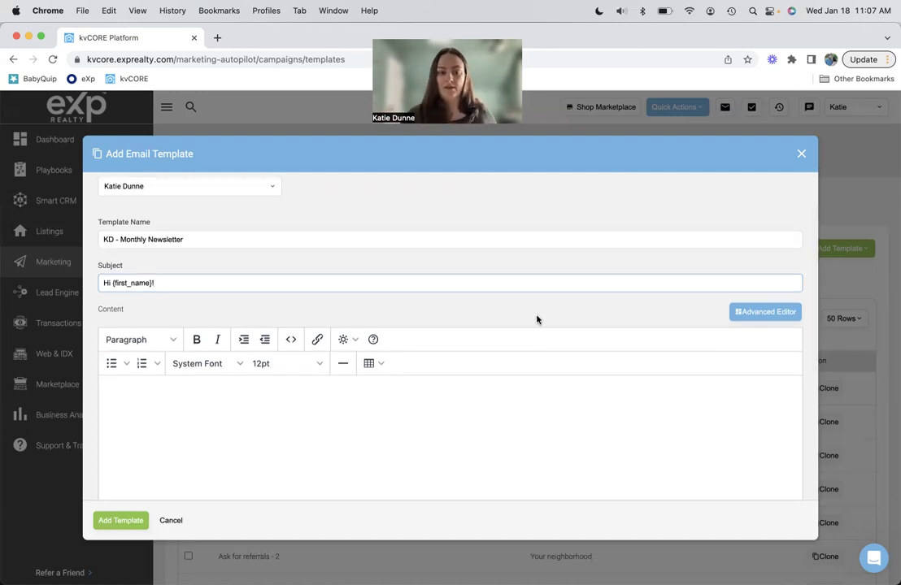
pyautogui.click(429, 460)
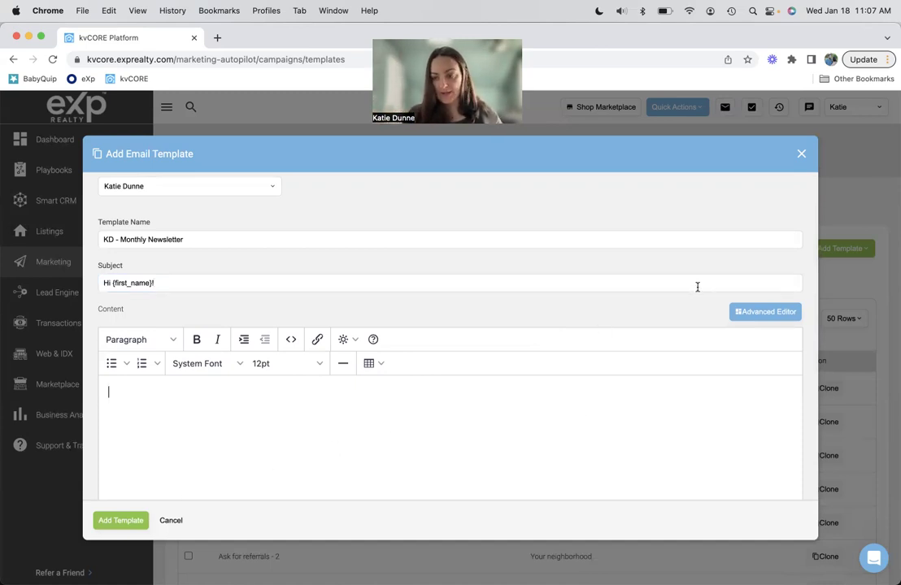
# Switch the template body to the Advanced Editor, confirming the change.
pyautogui.click(766, 317)
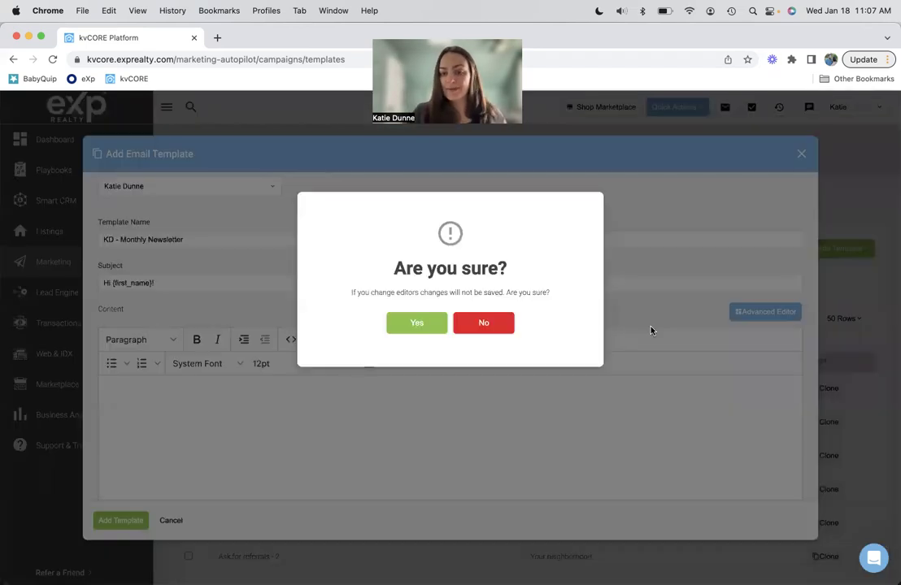
pyautogui.click(417, 323)
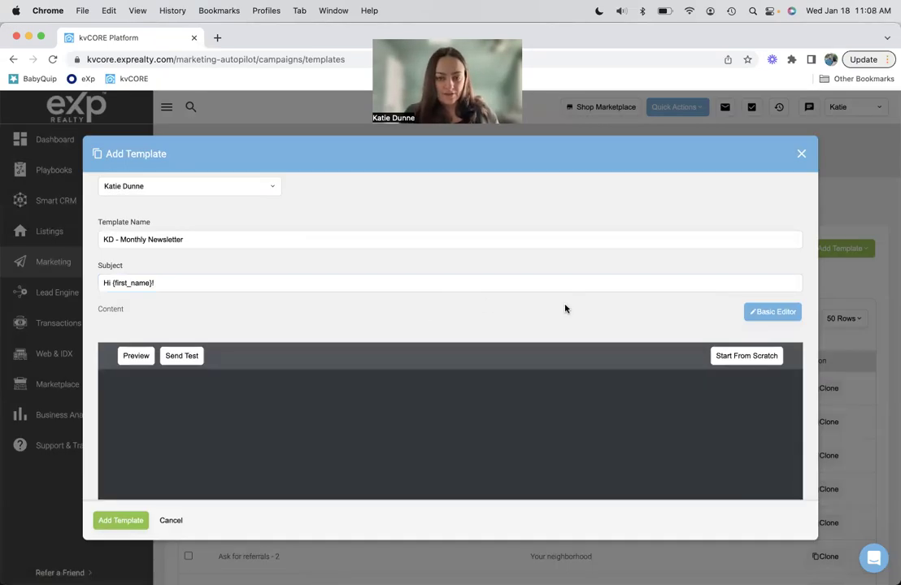
pyautogui.scroll(-1, 618, 308)
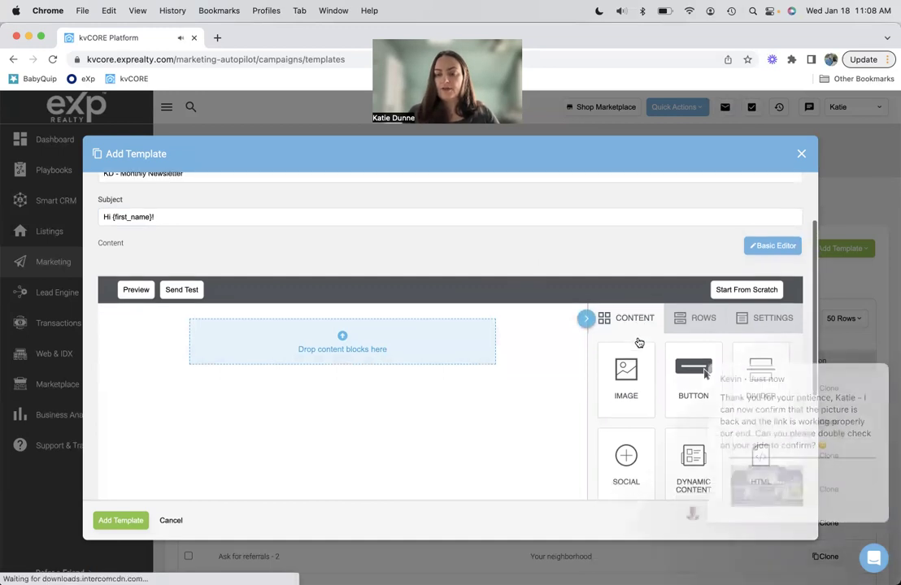
# Close the support chat messenger covering the email builder.
pyautogui.scroll(-3, 635, 342)
pyautogui.click(870, 558)
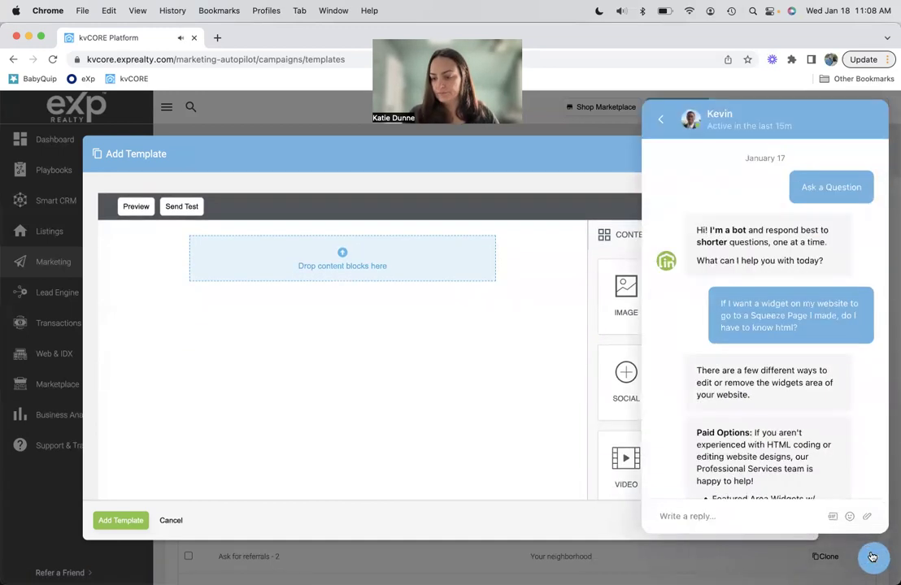
pyautogui.click(873, 558)
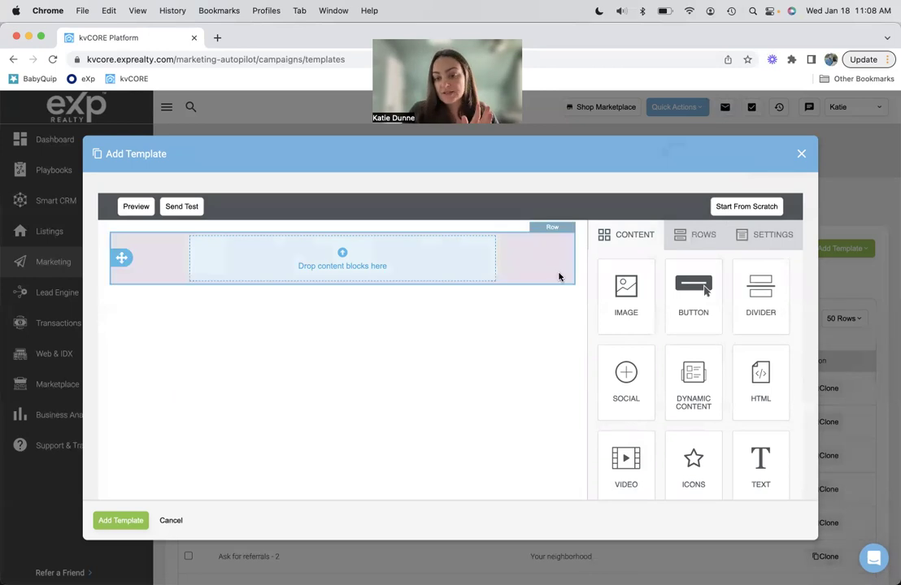
pyautogui.scroll(-1, 557, 276)
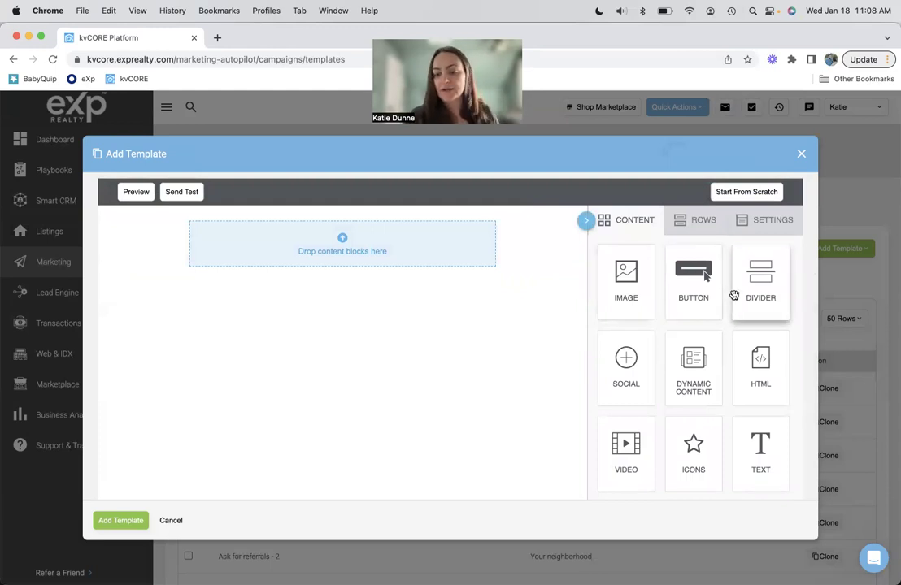
pyautogui.scroll(-1, 735, 327)
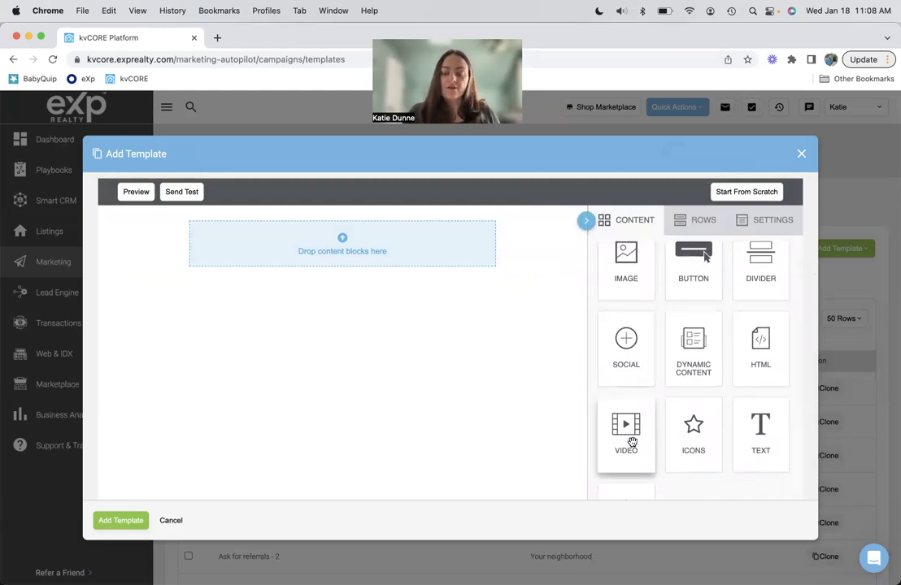
pyautogui.scroll(1, 630, 441)
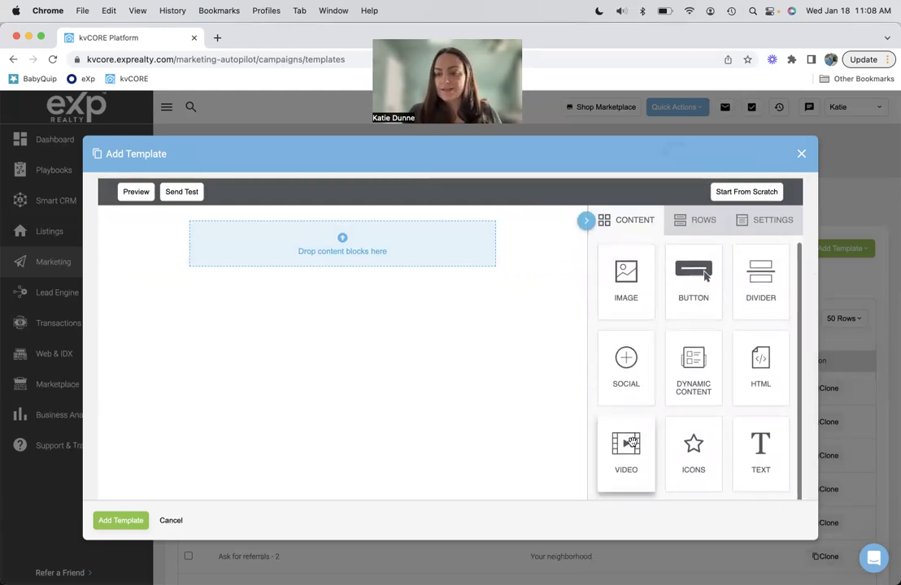
# Browse the row layouts, one to six columns, after checking the empty row's properties.
pyautogui.click(702, 231)
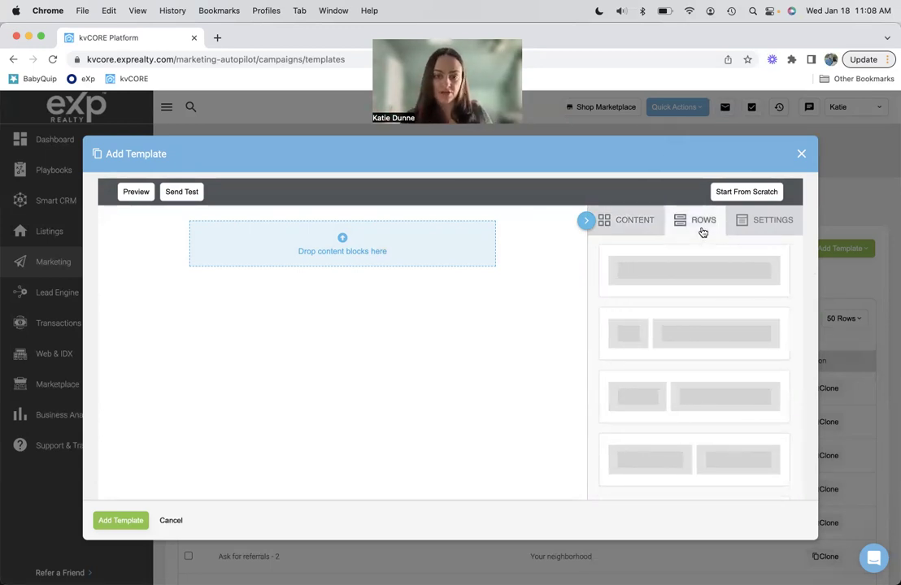
pyautogui.click(279, 258)
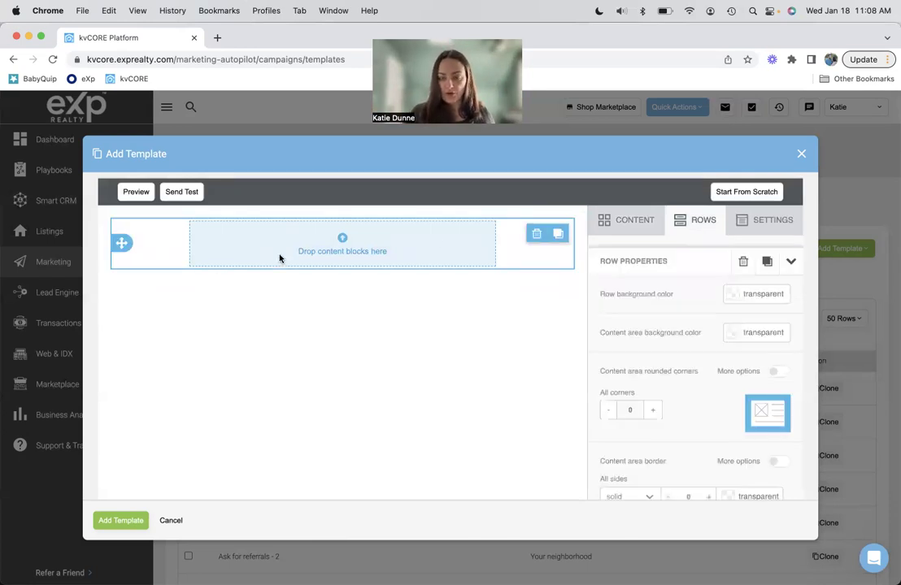
pyautogui.click(712, 226)
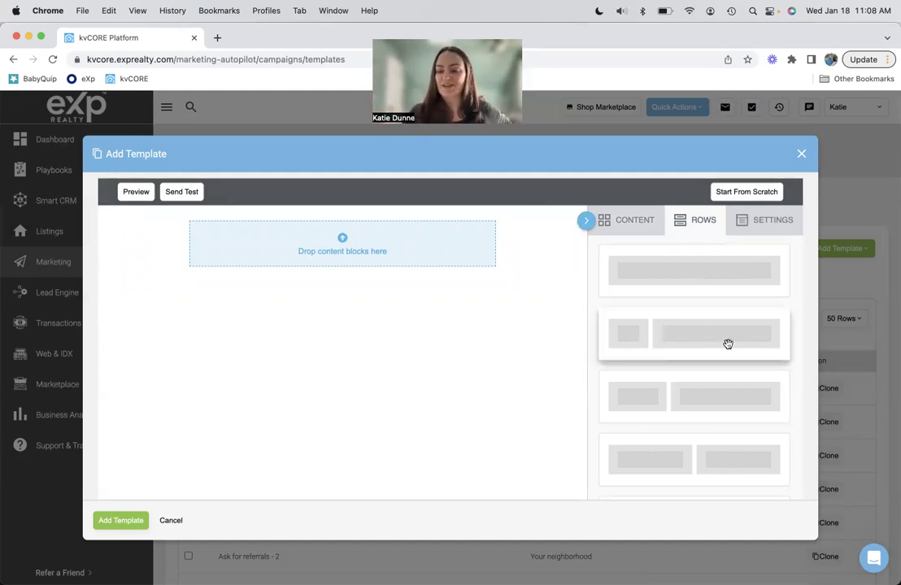
pyautogui.scroll(-5, 723, 352)
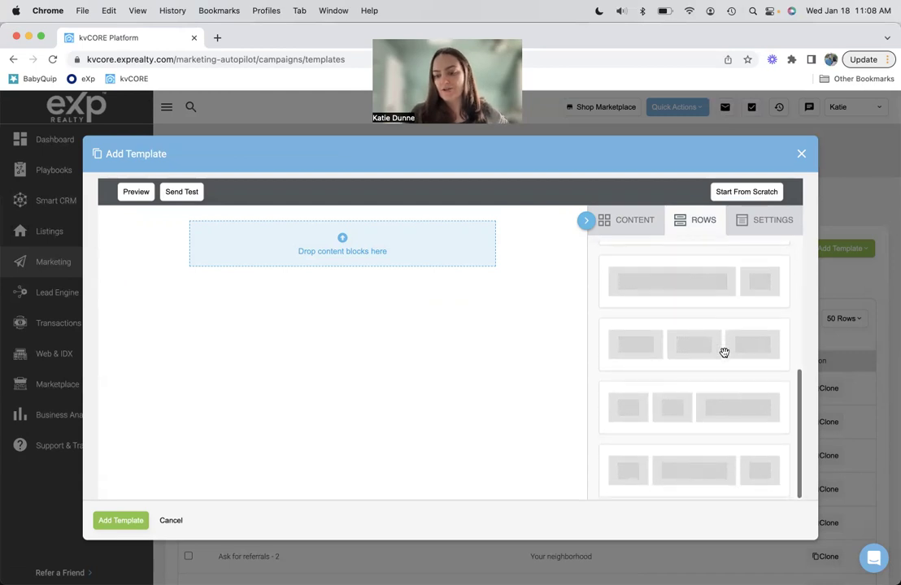
pyautogui.scroll(-3, 705, 375)
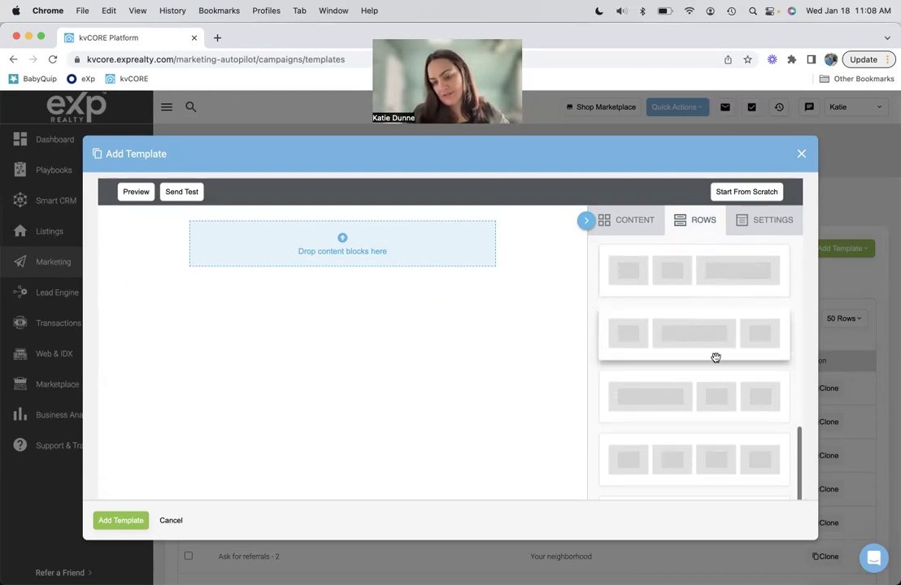
pyautogui.scroll(-3, 697, 469)
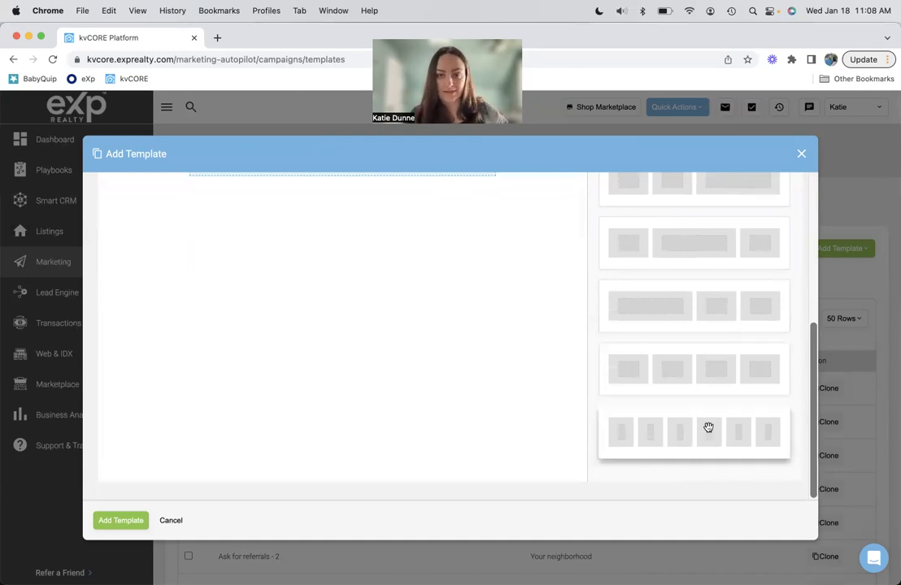
# Place an Image block in the empty top row of the newsletter.
pyautogui.scroll(5, 708, 426)
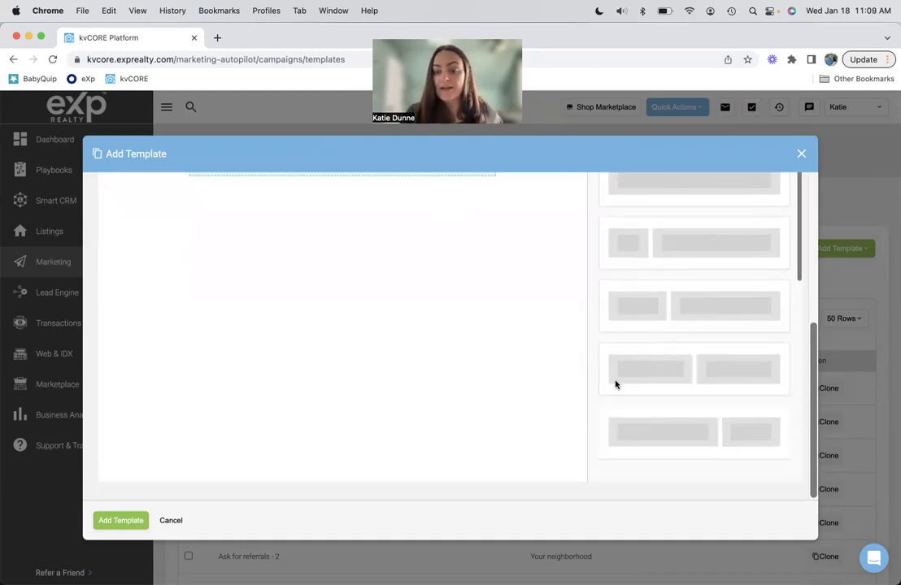
pyautogui.scroll(5, 479, 344)
pyautogui.scroll(-5, 523, 404)
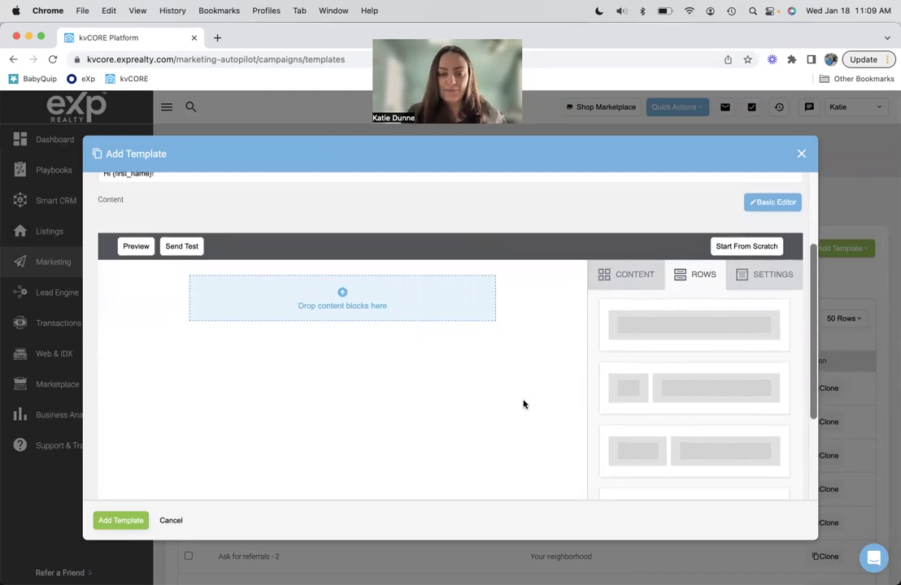
pyautogui.click(637, 240)
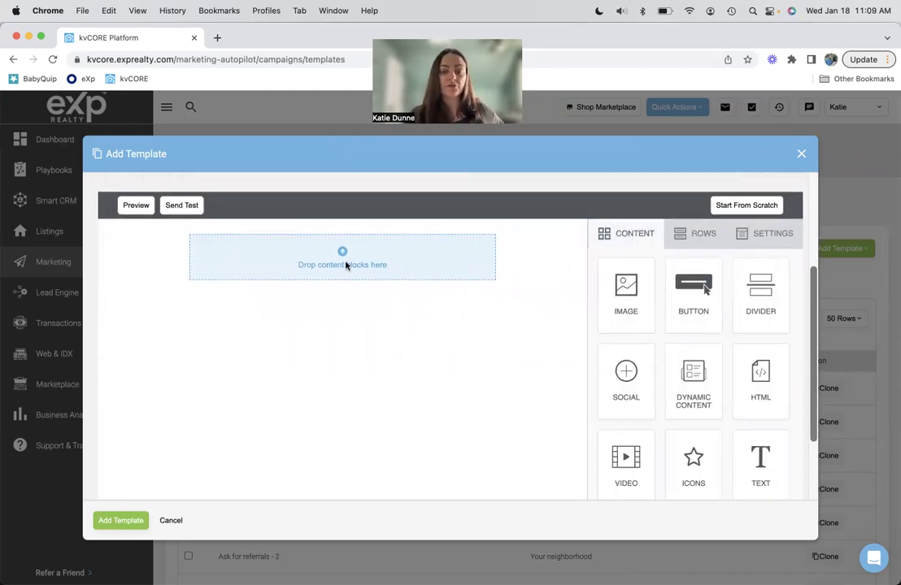
pyautogui.moveTo(620, 294); pyautogui.dragTo(393, 262)
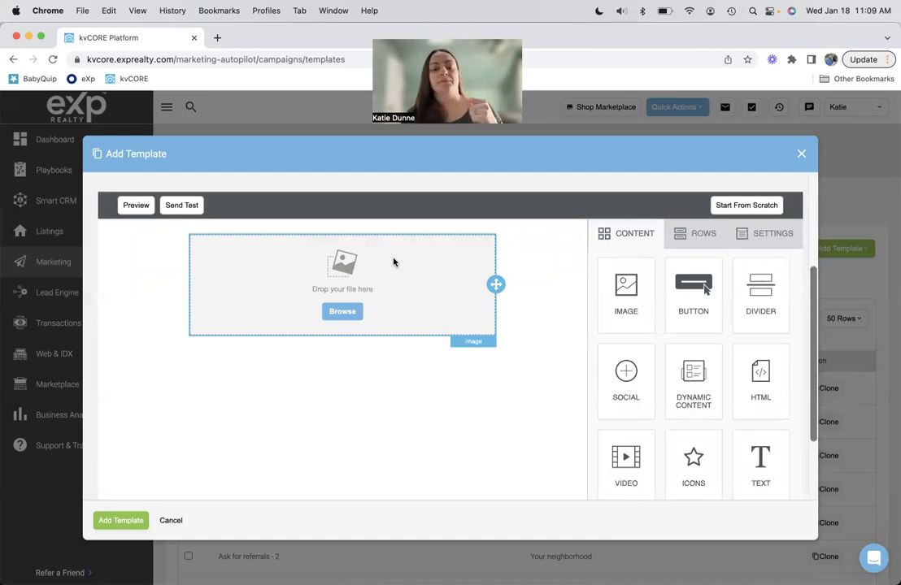
pyautogui.click(583, 232)
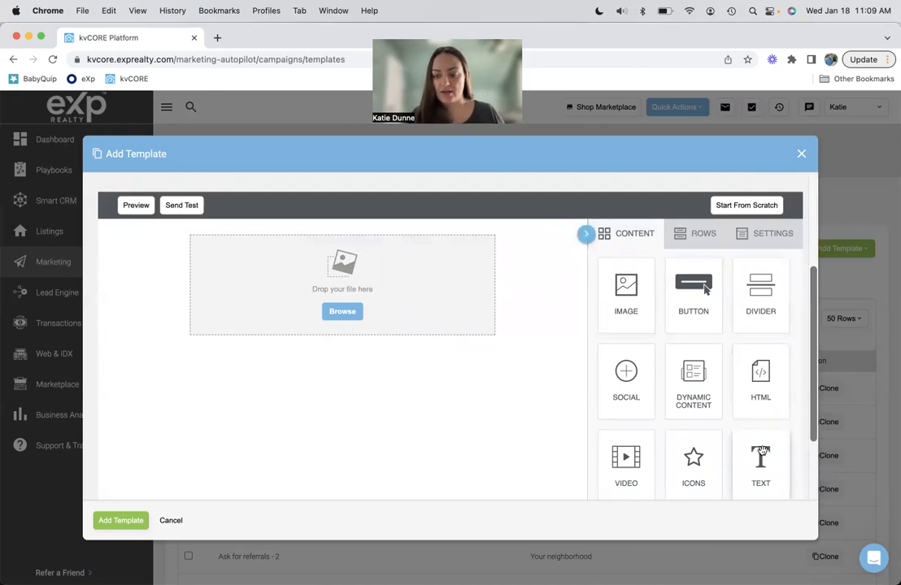
# Add and then delete a Text block, and drop a two-column row below the image.
pyautogui.moveTo(760, 459); pyautogui.dragTo(348, 337)
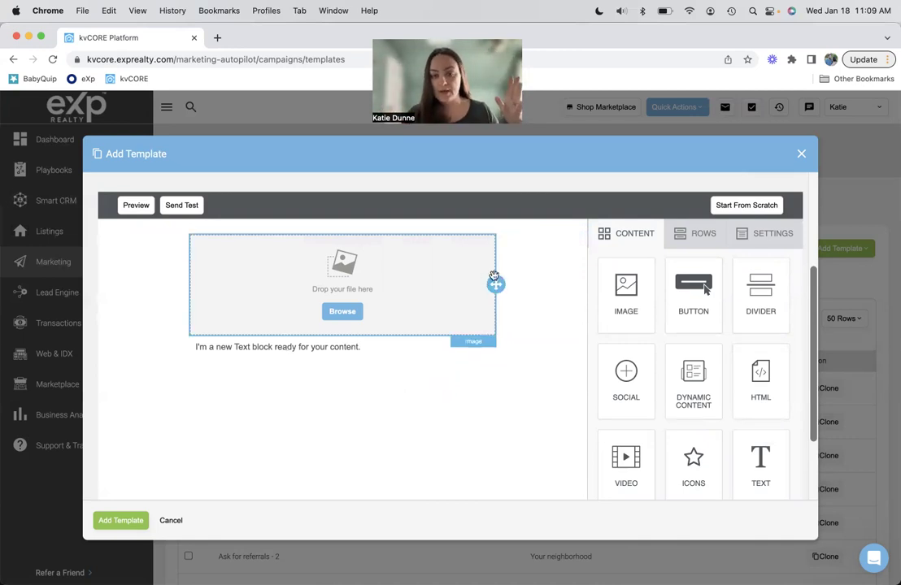
pyautogui.click(343, 347)
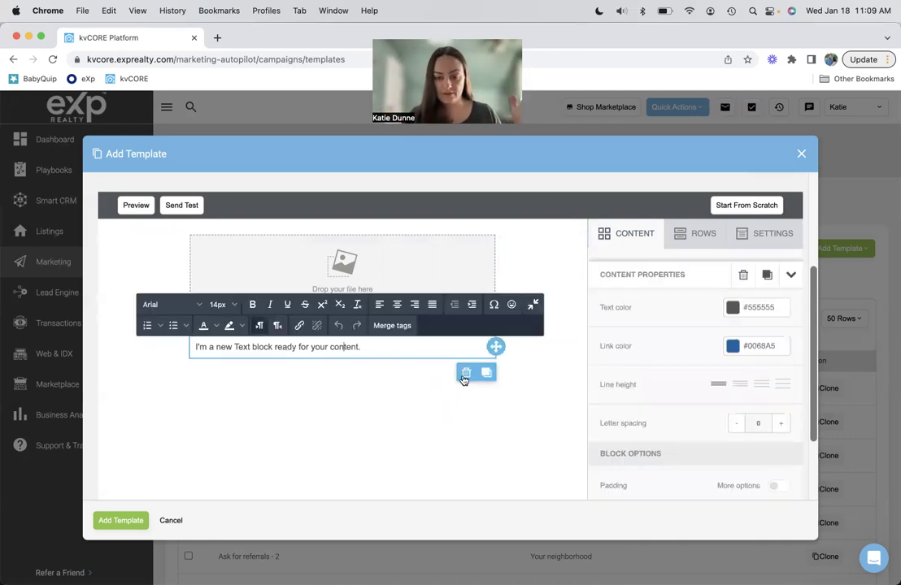
pyautogui.click(465, 371)
pyautogui.click(490, 466)
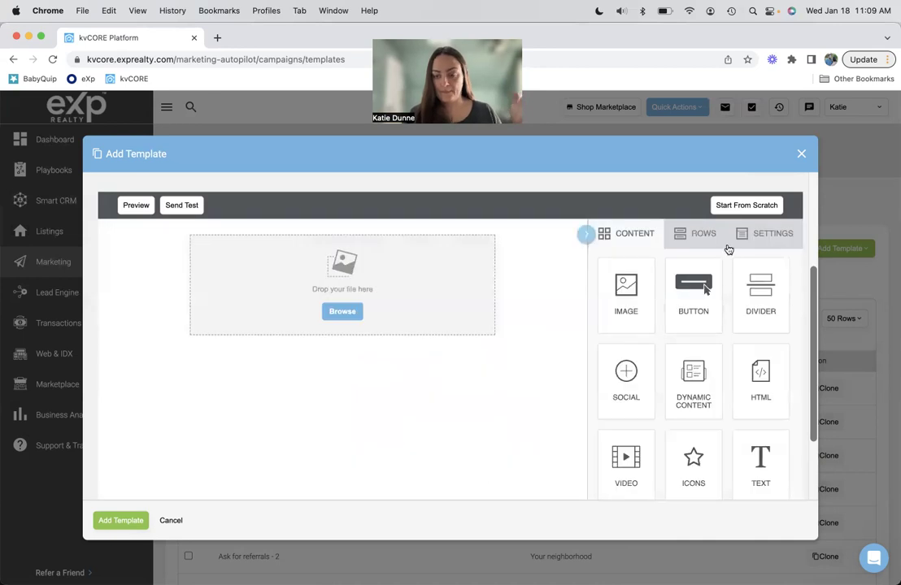
pyautogui.click(701, 235)
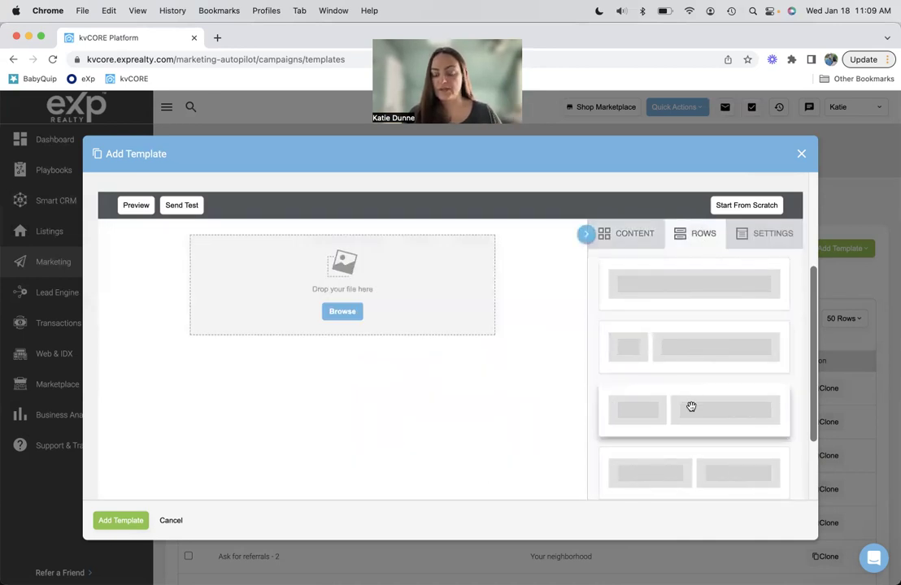
pyautogui.moveTo(691, 407); pyautogui.dragTo(338, 339)
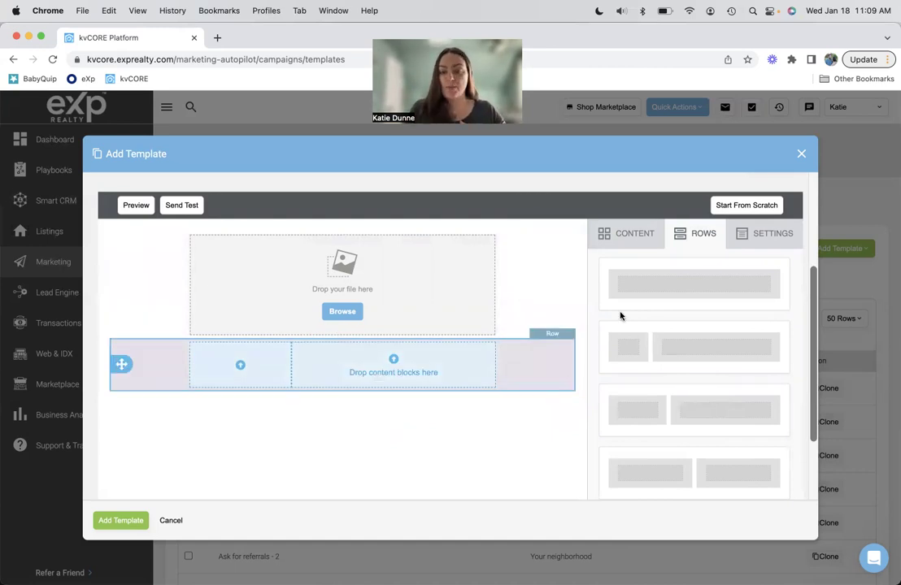
# Put an Image block in the row's left column and a Text block in the right.
pyautogui.click(628, 244)
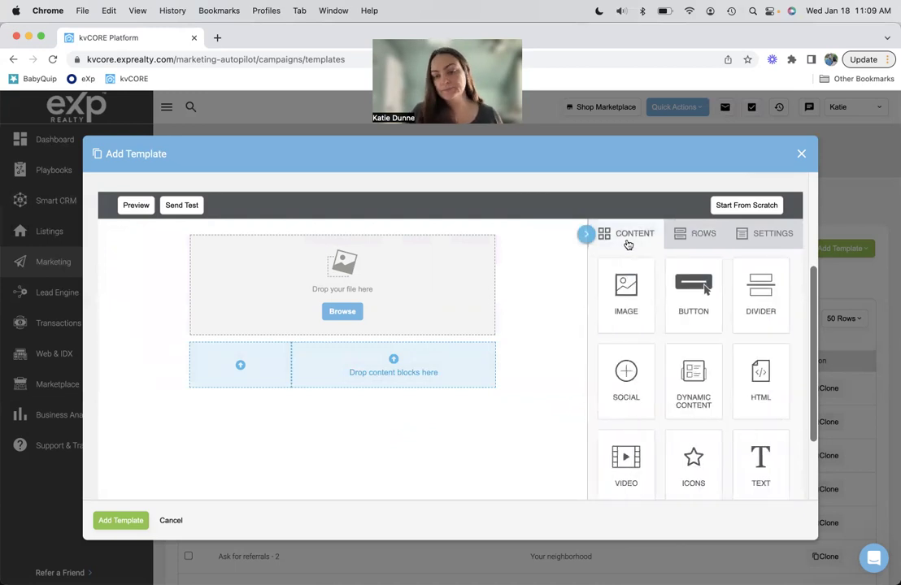
pyautogui.moveTo(626, 286)
pyautogui.mouseDown()
pyautogui.moveTo(634, 296)
pyautogui.moveTo(277, 352)
pyautogui.moveTo(258, 365)
pyautogui.mouseUp()
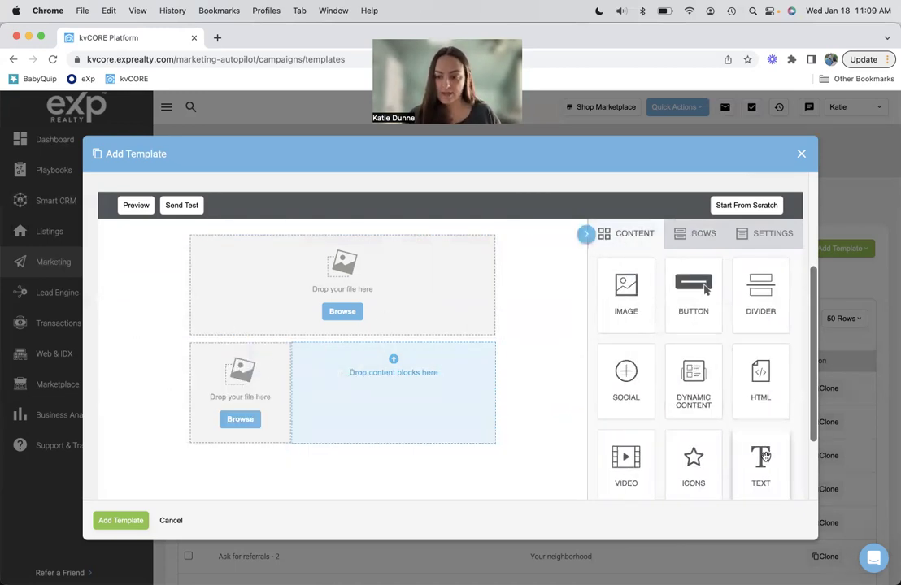
pyautogui.moveTo(760, 460); pyautogui.dragTo(416, 386)
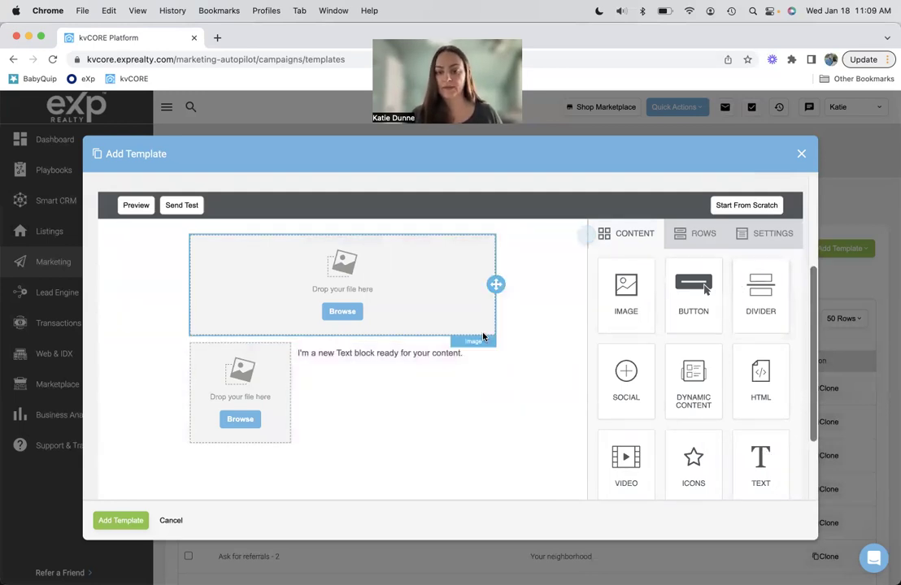
pyautogui.scroll(-3, 483, 336)
pyautogui.scroll(2, 483, 336)
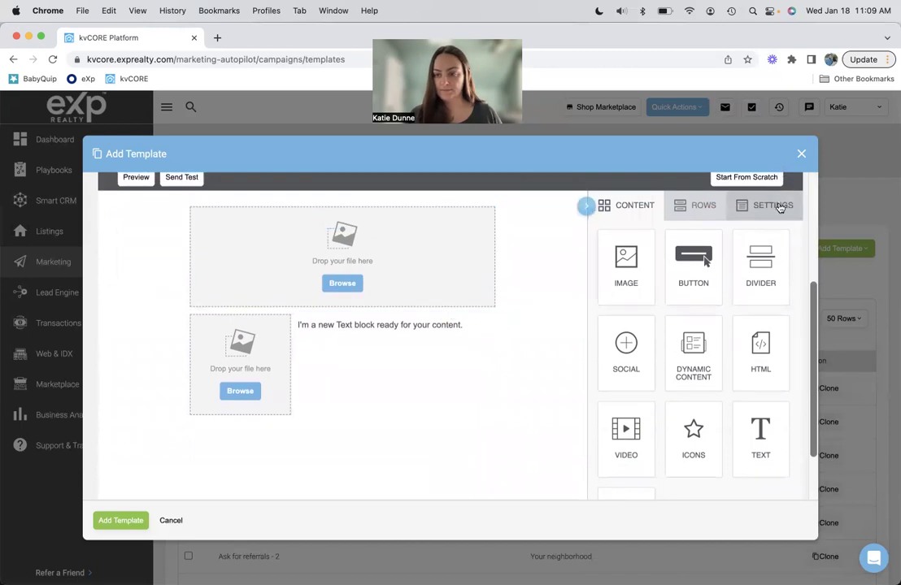
# Add a single-column row below holding a Divider line.
pyautogui.click(704, 205)
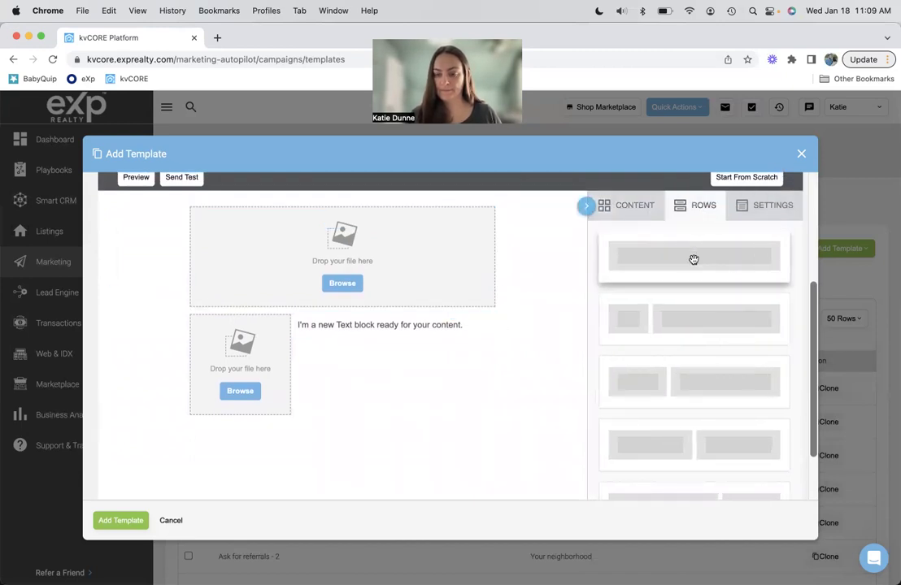
pyautogui.moveTo(692, 258); pyautogui.dragTo(342, 418)
pyautogui.click(650, 207)
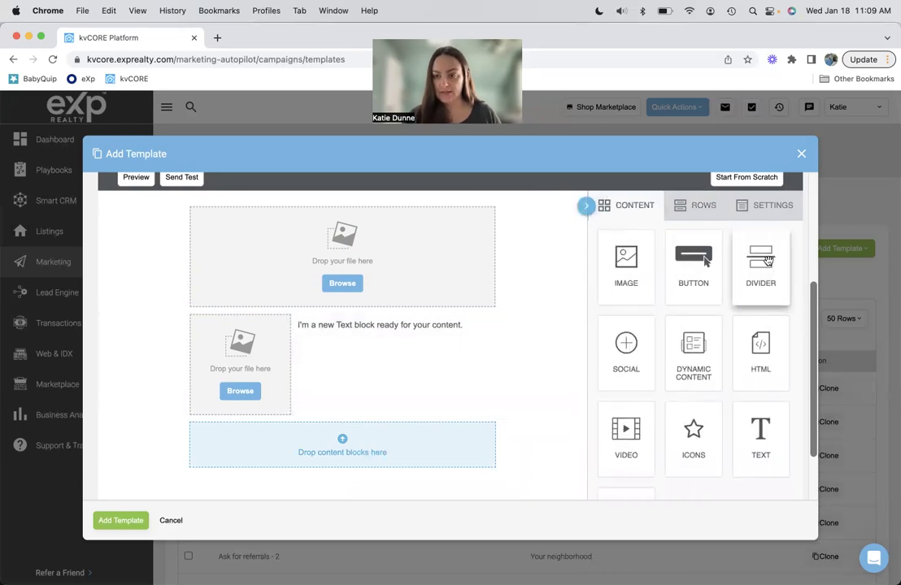
pyautogui.moveTo(761, 262); pyautogui.dragTo(410, 433)
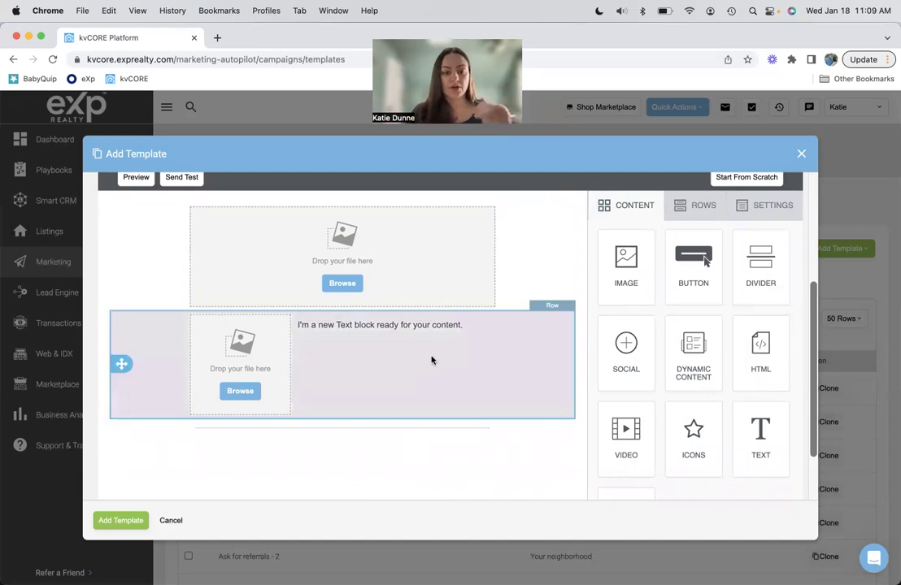
pyautogui.click(442, 329)
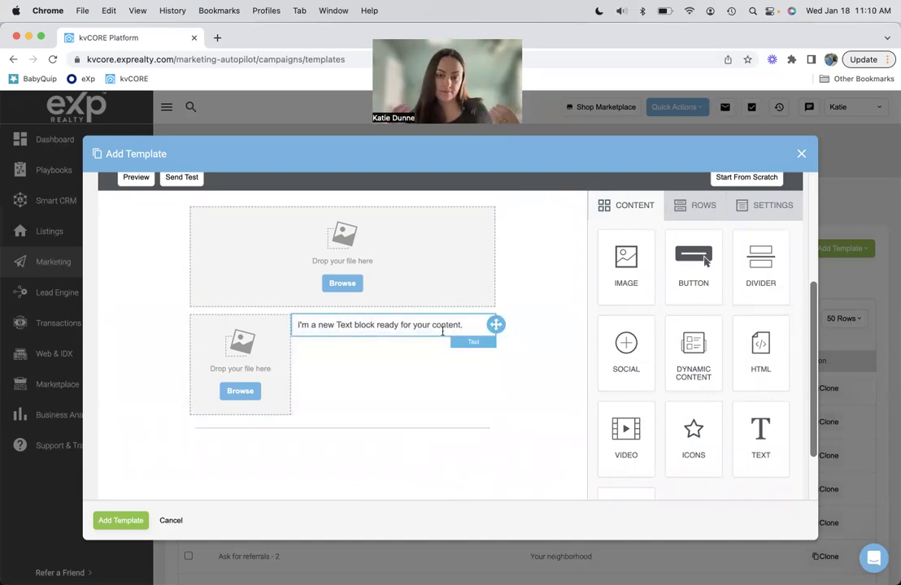
pyautogui.scroll(-2, 442, 329)
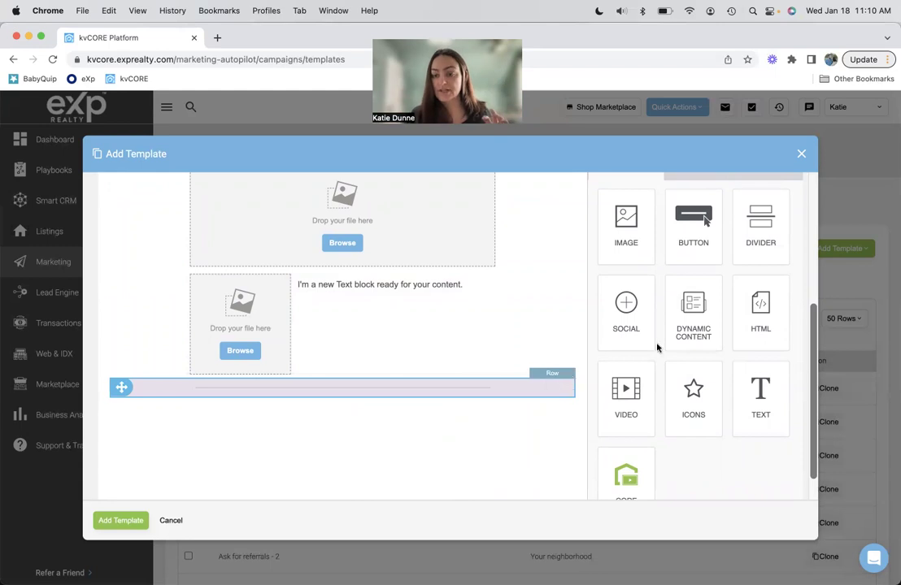
pyautogui.scroll(5, 657, 345)
# Add a three-column row below the divider.
pyautogui.click(693, 331)
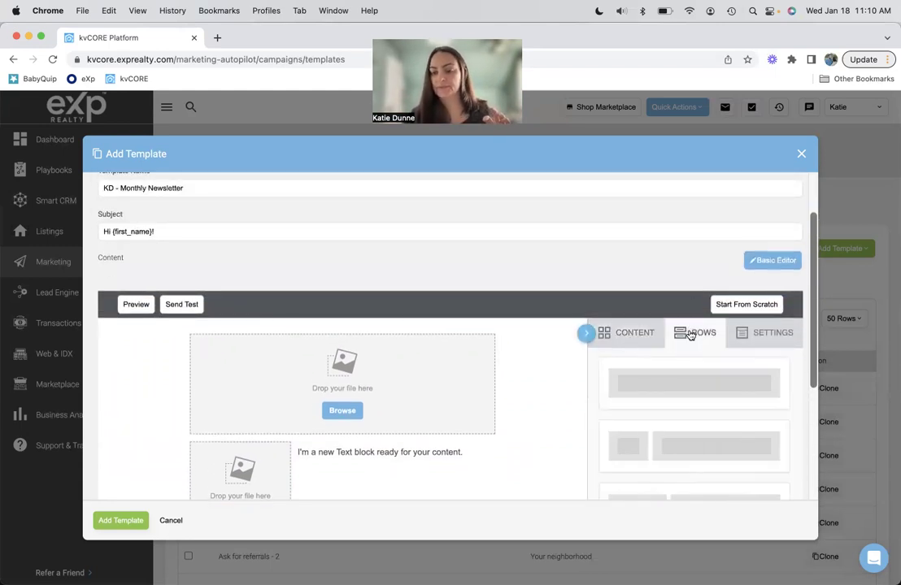
pyautogui.scroll(-5, 476, 382)
pyautogui.scroll(-5, 652, 364)
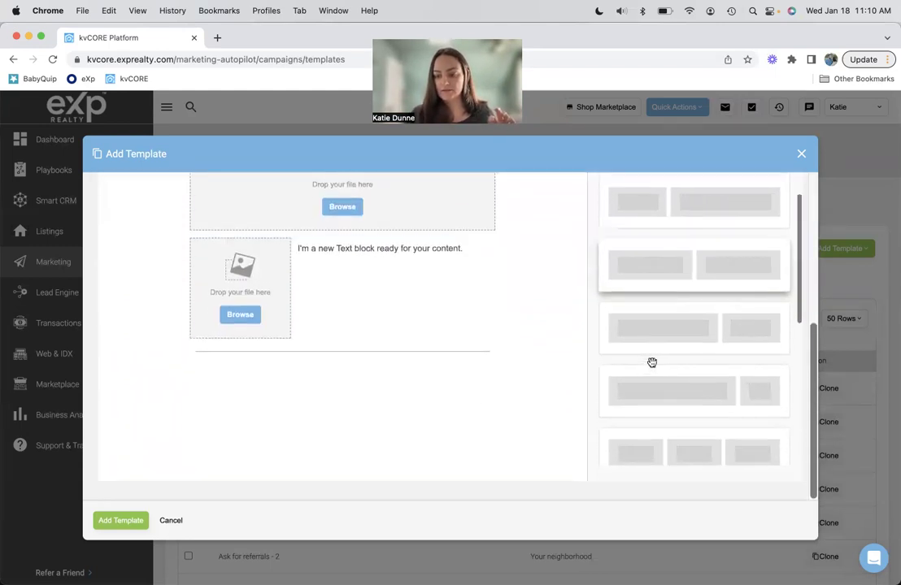
pyautogui.moveTo(685, 392); pyautogui.dragTo(349, 359)
pyautogui.scroll(3, 727, 375)
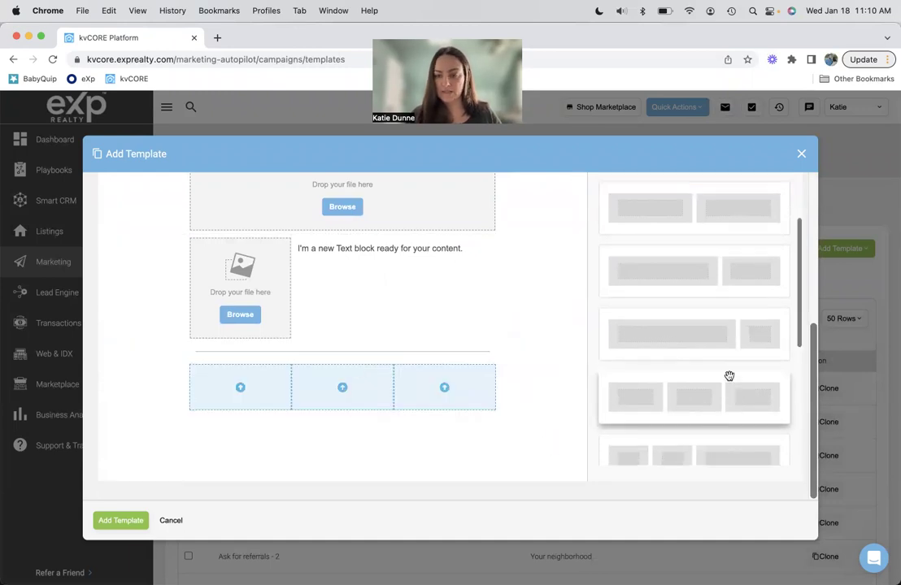
pyautogui.scroll(10, 633, 281)
# Drop a Text block into each of the three columns, discarding one extra block.
pyautogui.click(633, 367)
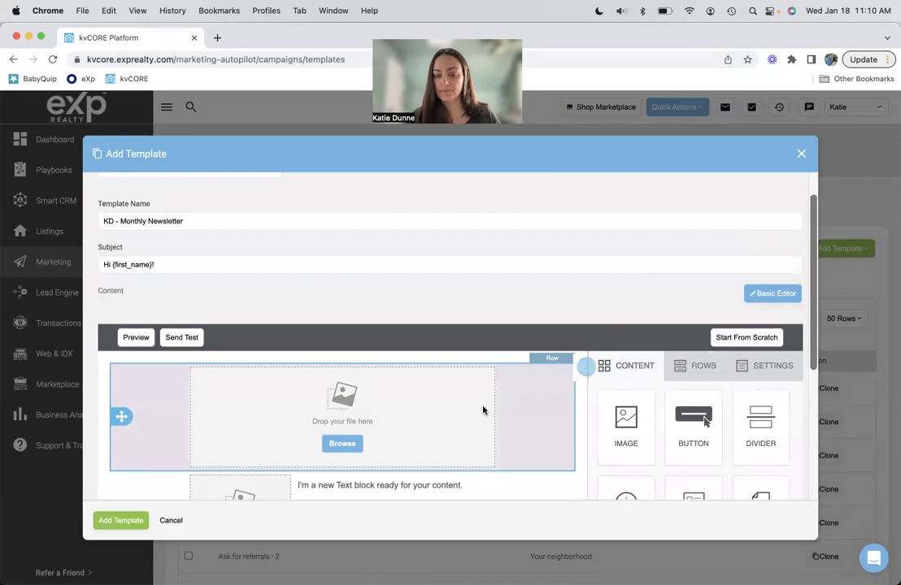
pyautogui.scroll(-5, 483, 409)
pyautogui.moveTo(764, 358); pyautogui.dragTo(223, 379)
pyautogui.moveTo(760, 362); pyautogui.dragTo(344, 386)
pyautogui.moveTo(760, 356); pyautogui.dragTo(446, 400)
pyautogui.moveTo(753, 345); pyautogui.dragTo(357, 448)
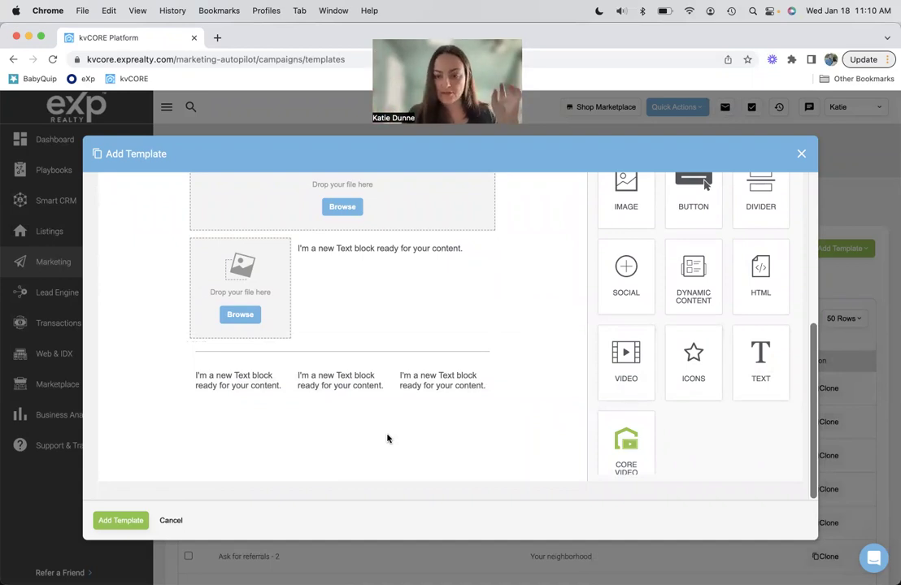
pyautogui.moveTo(763, 370); pyautogui.dragTo(352, 350)
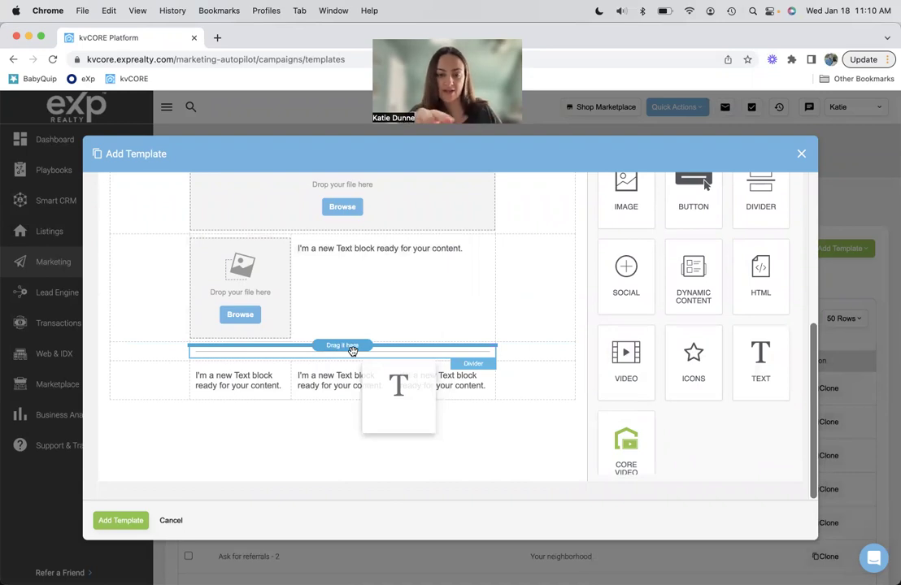
pyautogui.moveTo(352, 350); pyautogui.dragTo(700, 425)
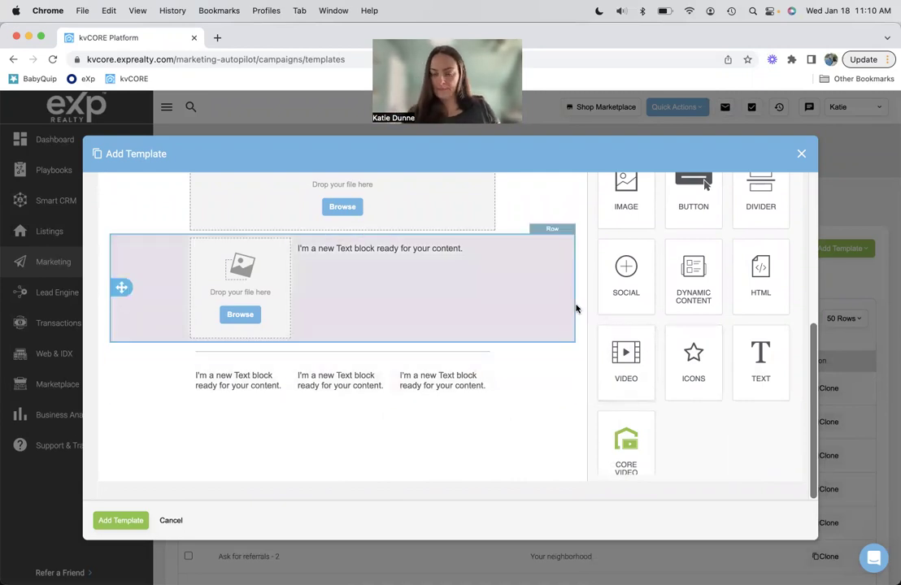
pyautogui.scroll(3, 704, 268)
# Add a one-column row at the bottom with a divider and a full-width text block below it.
pyautogui.click(698, 204)
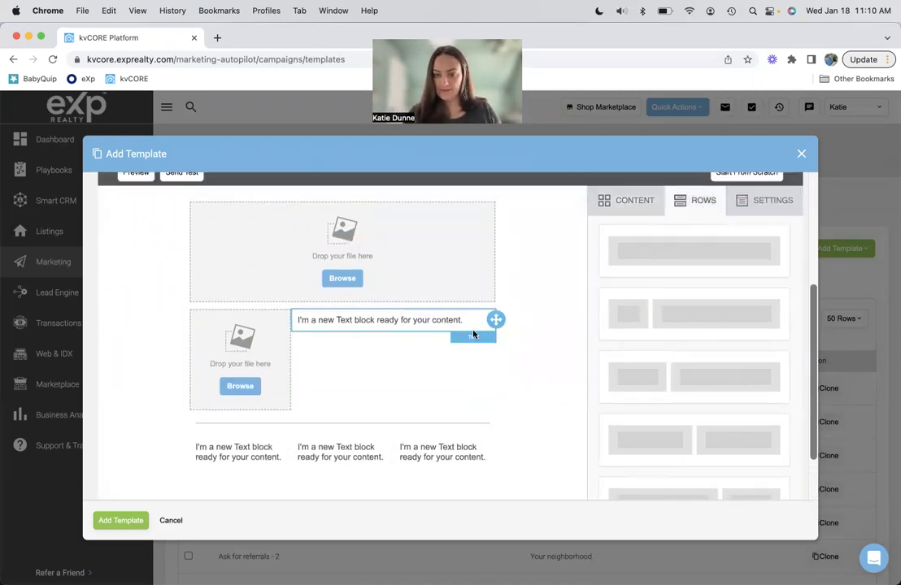
pyautogui.moveTo(664, 241); pyautogui.dragTo(339, 452)
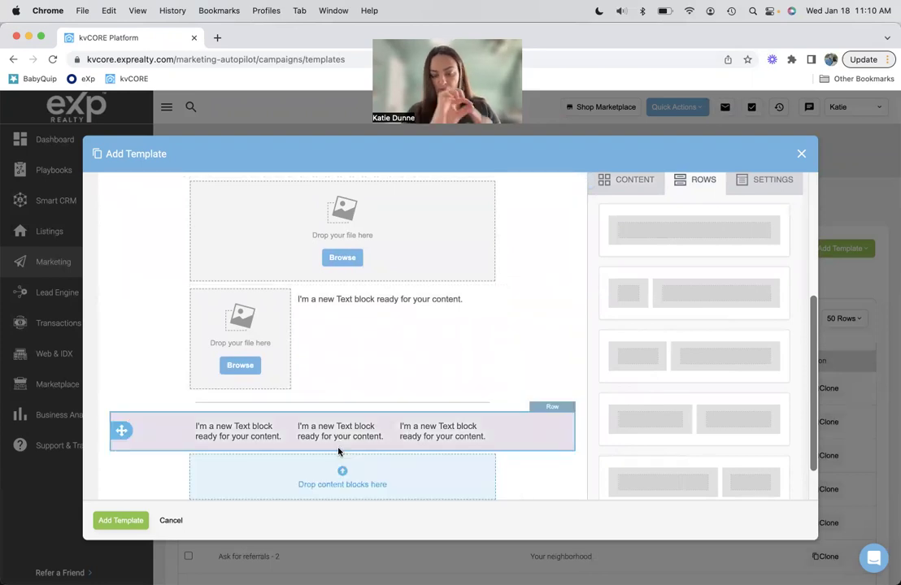
pyautogui.click(631, 185)
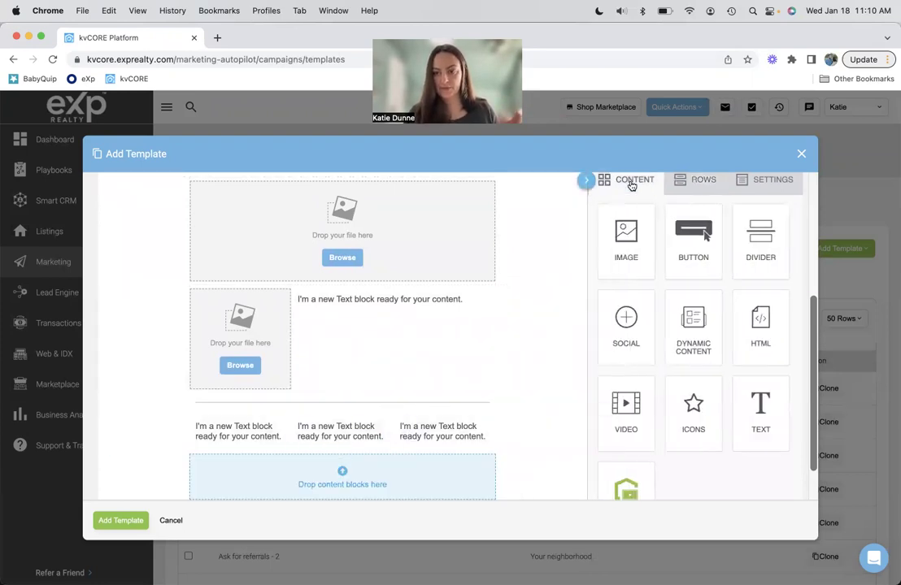
pyautogui.moveTo(765, 231); pyautogui.dragTo(400, 467)
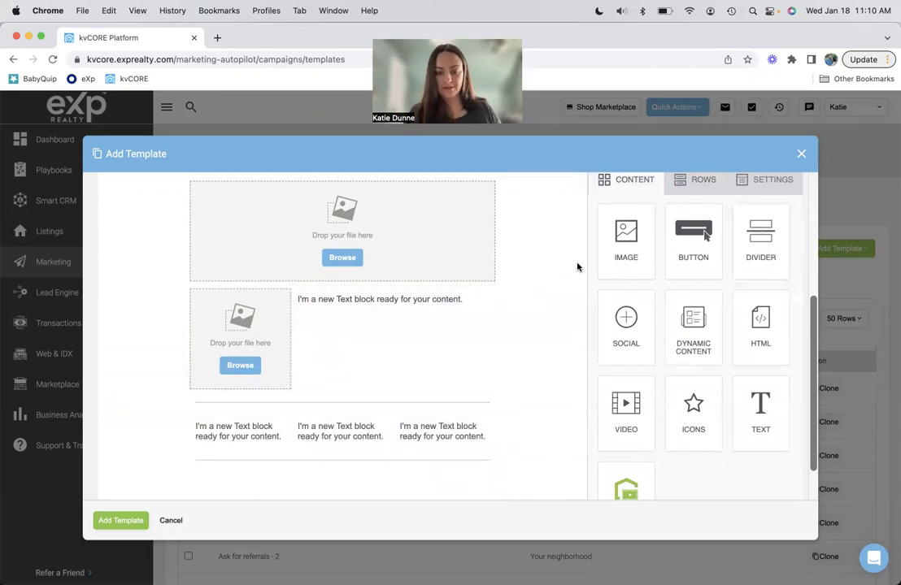
pyautogui.scroll(-1, 467, 285)
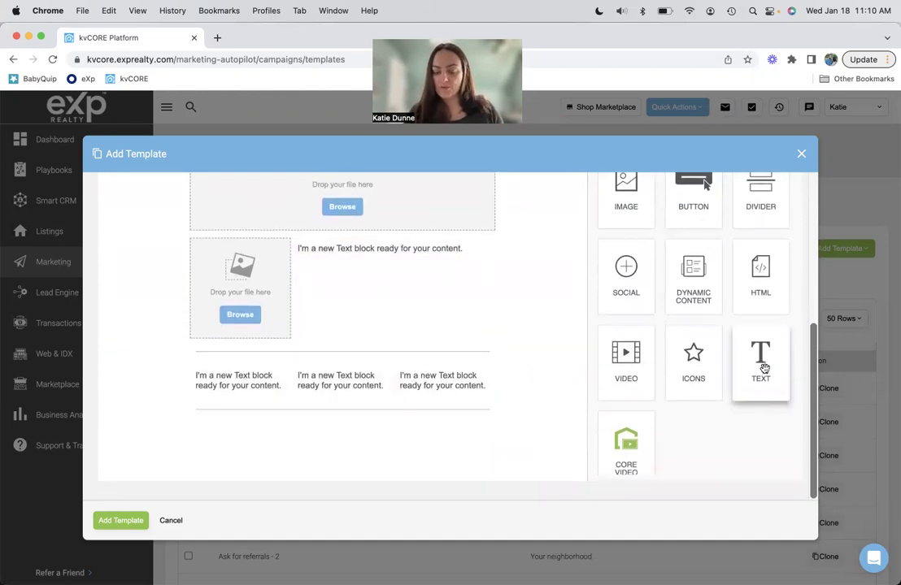
pyautogui.moveTo(758, 365); pyautogui.dragTo(353, 415)
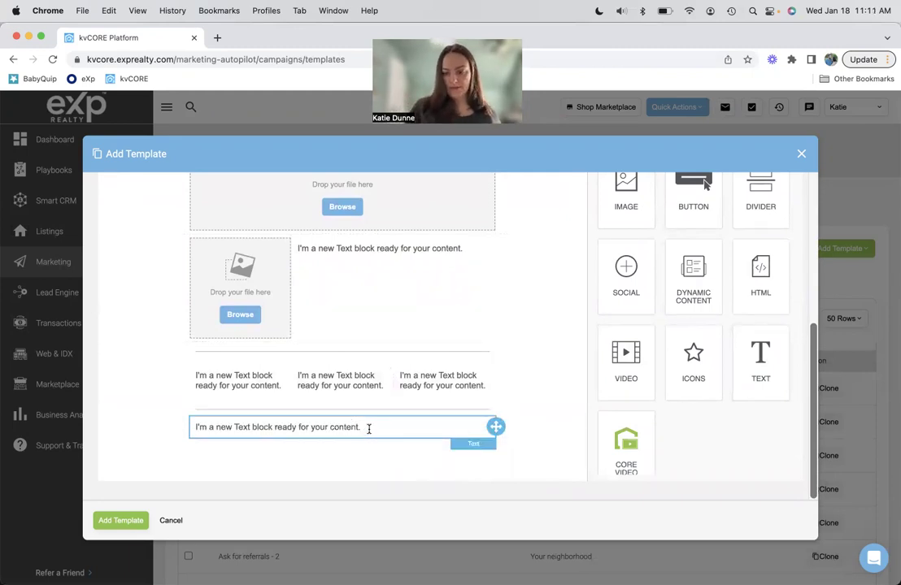
pyautogui.scroll(5, 392, 374)
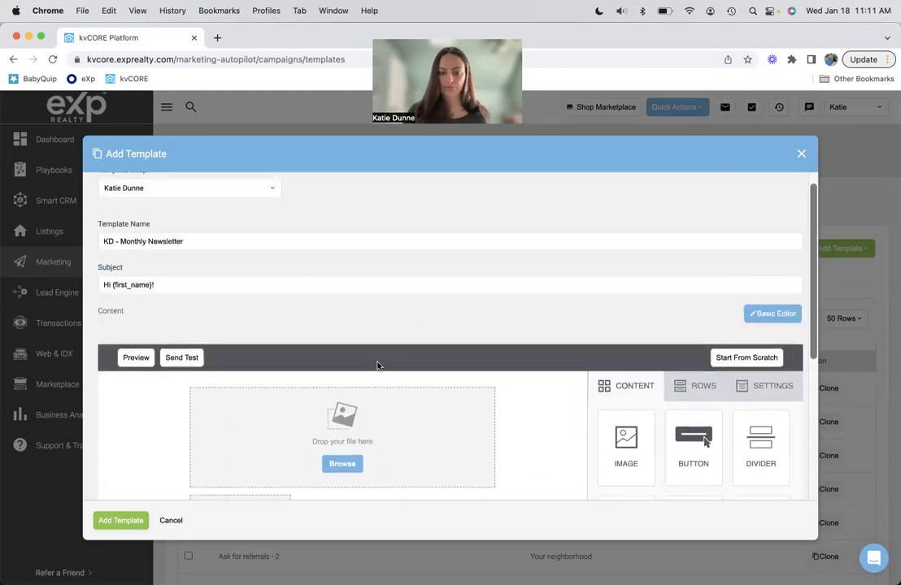
# Browse the uploaded images in the file manager for the email's top image block.
pyautogui.scroll(-4, 423, 319)
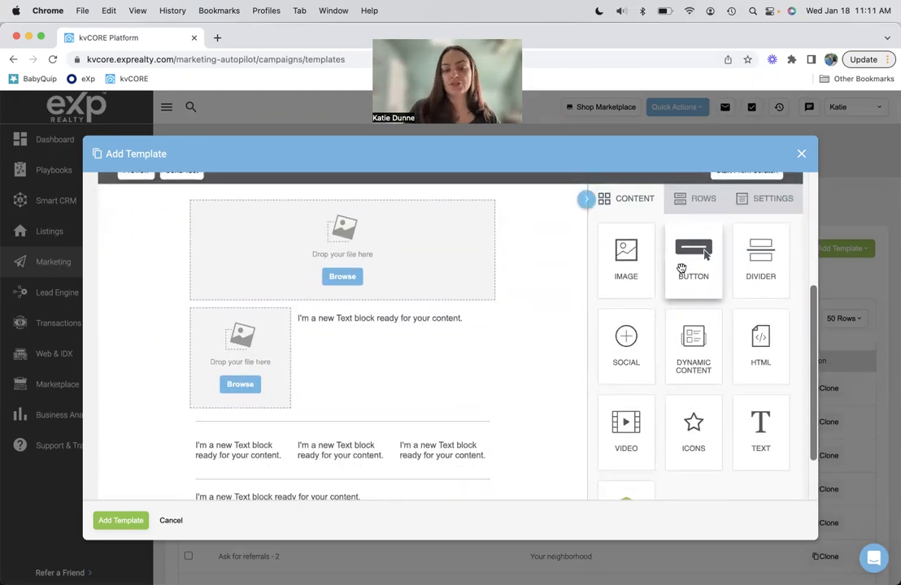
pyautogui.scroll(-2, 511, 378)
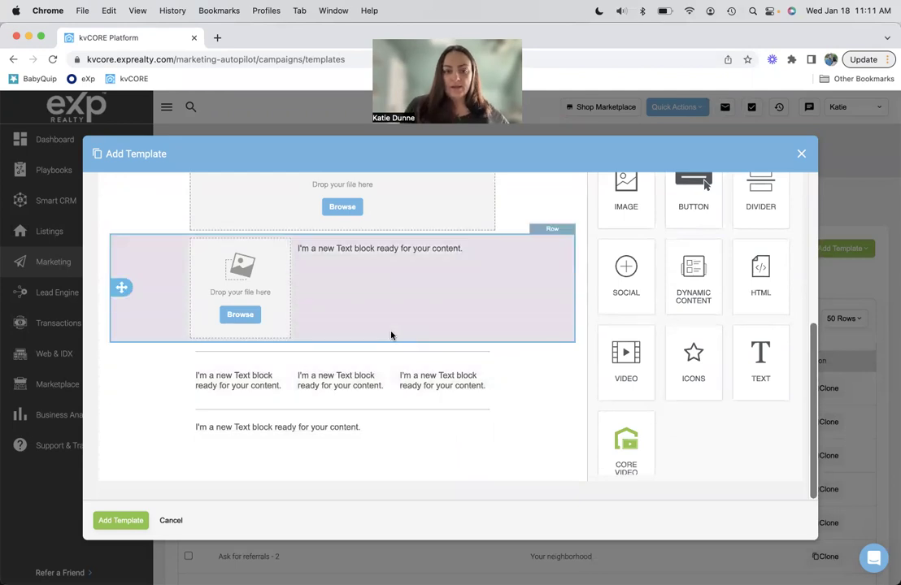
pyautogui.scroll(2, 392, 336)
pyautogui.click(342, 290)
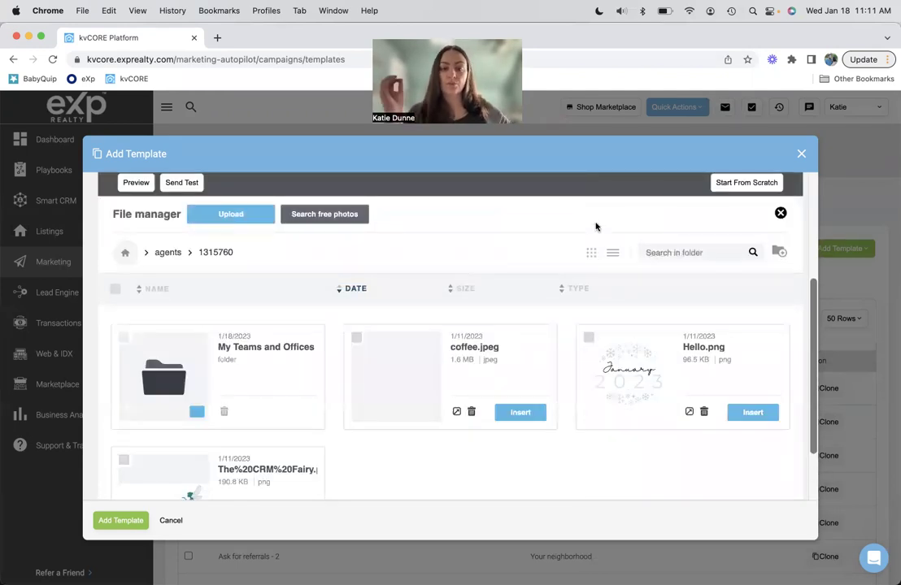
pyautogui.scroll(-3, 579, 410)
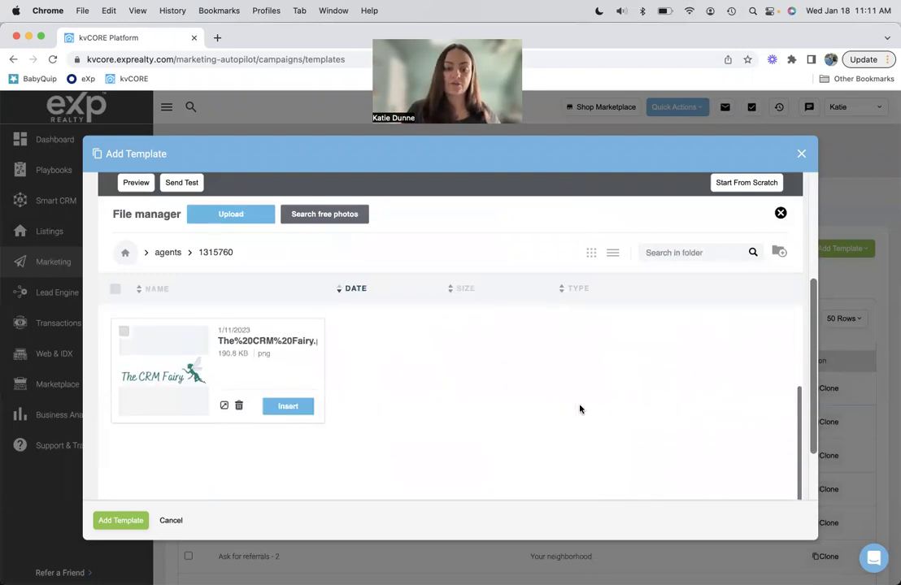
pyautogui.scroll(3, 436, 365)
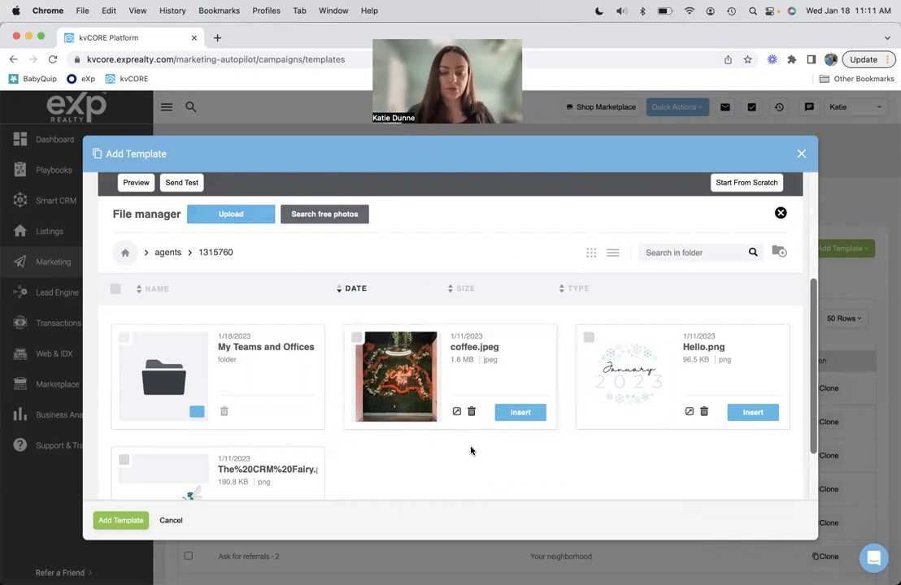
pyautogui.scroll(-3, 471, 451)
# Insert The CRM Fairy logo into the top block and set it to 45% width, Auto width off.
pyautogui.click(295, 380)
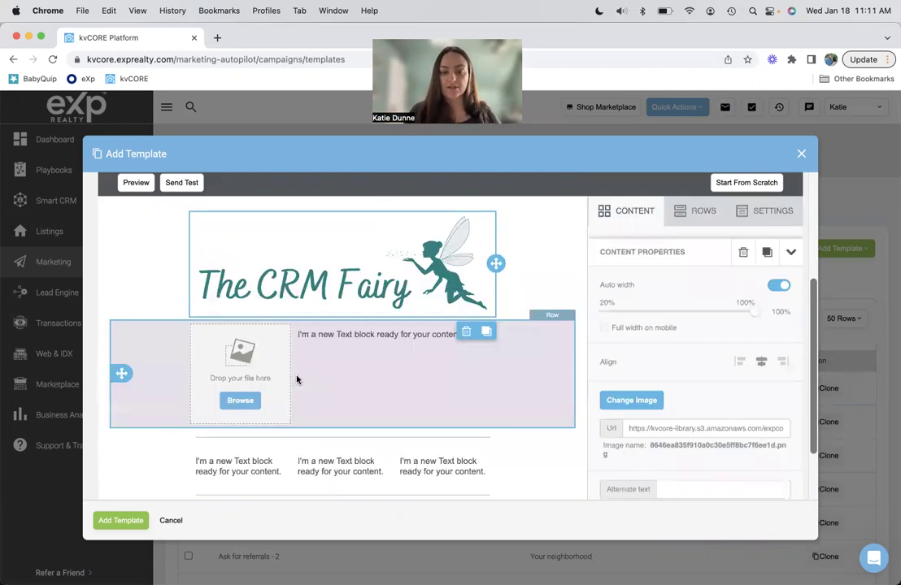
pyautogui.scroll(1, 483, 363)
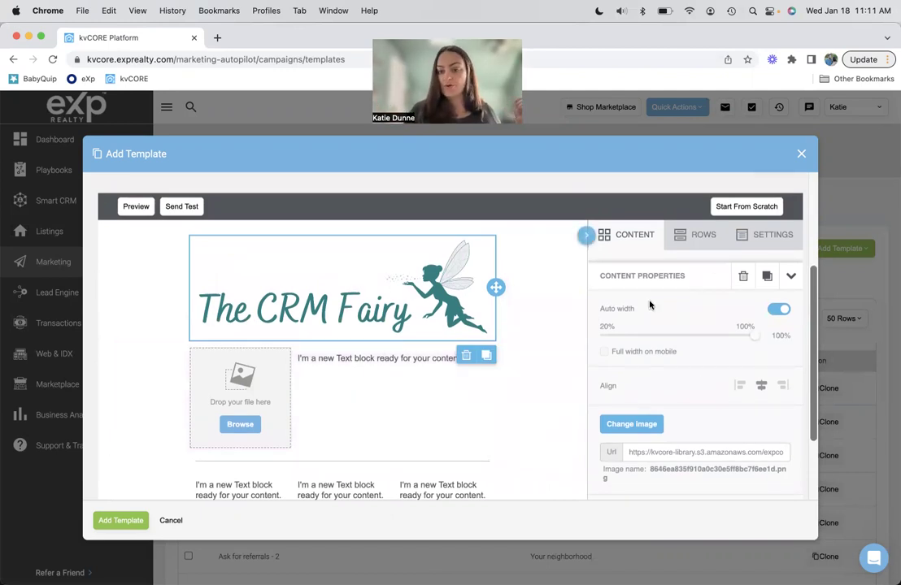
pyautogui.click(778, 310)
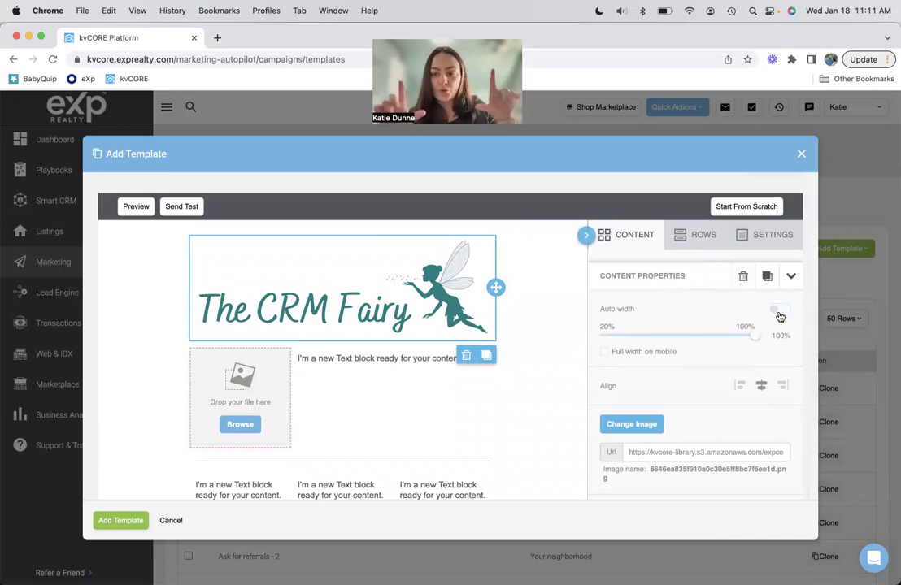
pyautogui.moveTo(755, 335); pyautogui.dragTo(648, 335)
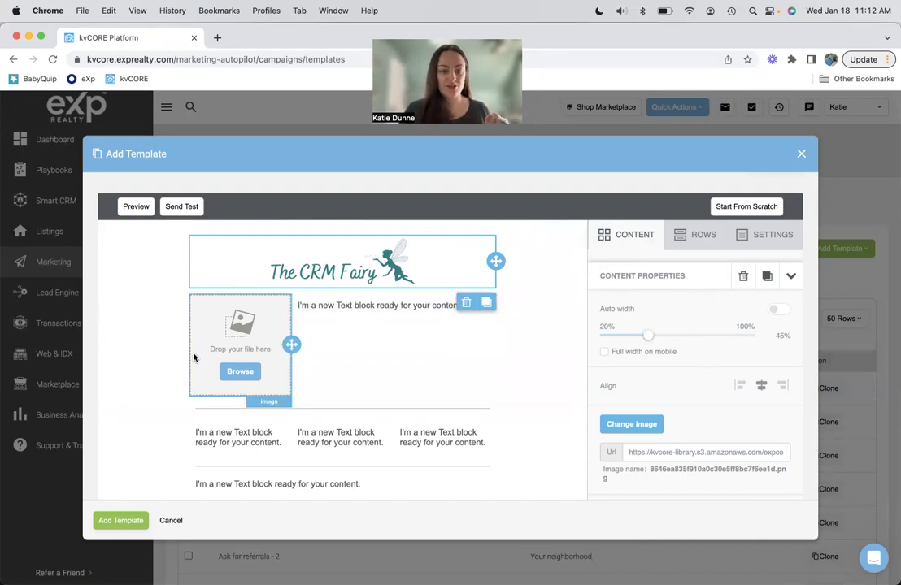
# Put the January 2023 graphic (Hello.png) in the image block beside the first text block.
pyautogui.click(242, 373)
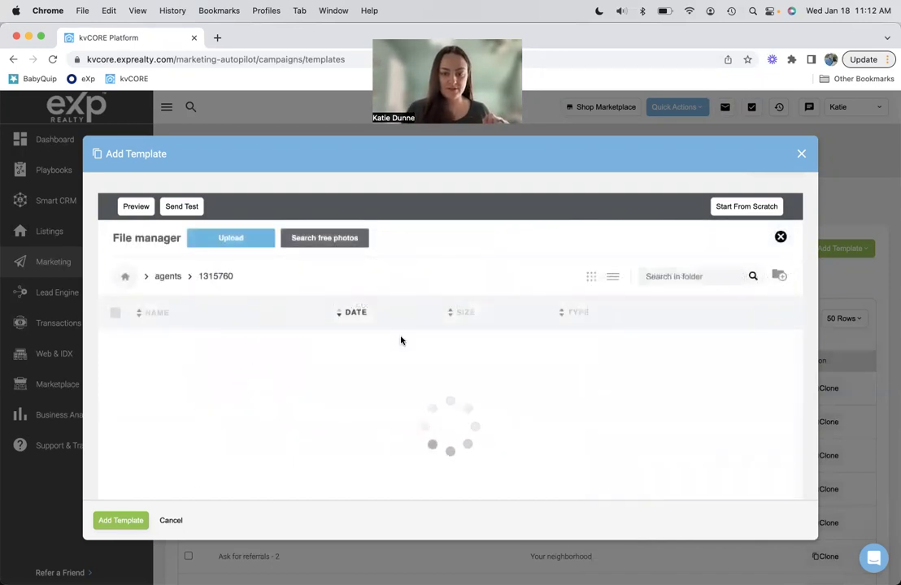
pyautogui.scroll(-2, 545, 344)
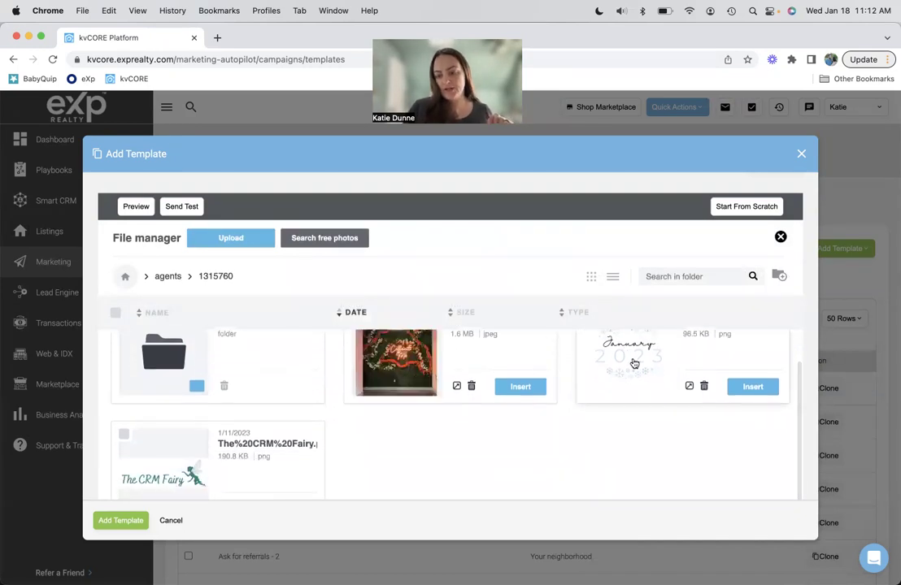
pyautogui.scroll(2, 586, 341)
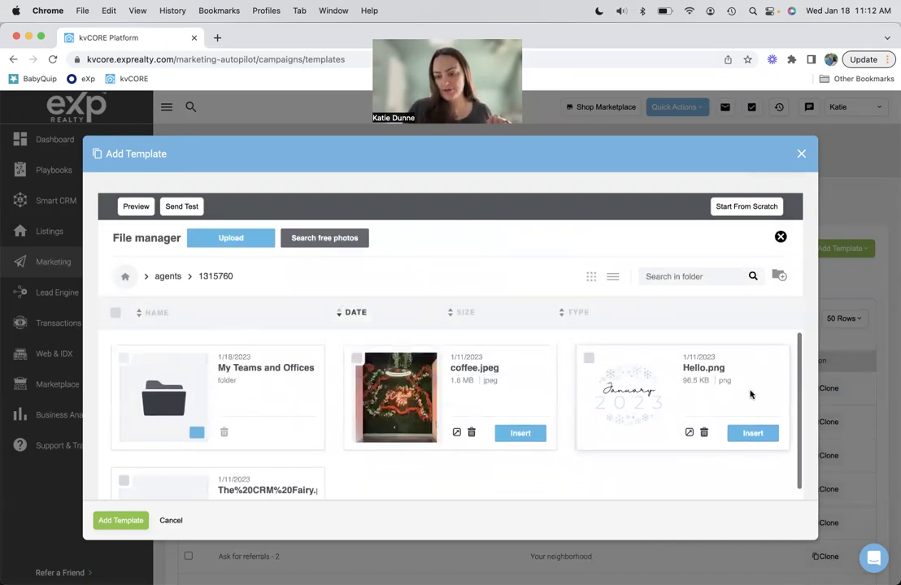
pyautogui.click(753, 433)
pyautogui.click(428, 307)
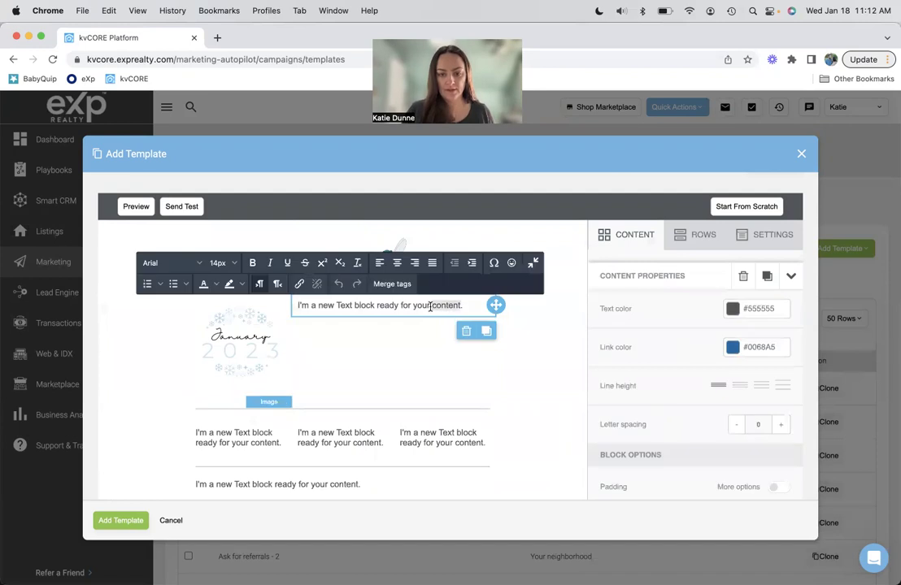
# Change the text beside the January image to 'Happy new year! It was a great 2022...blah blah blah.'.
pyautogui.hotkey('ctrl', 'a')
pyautogui.write('Happ')
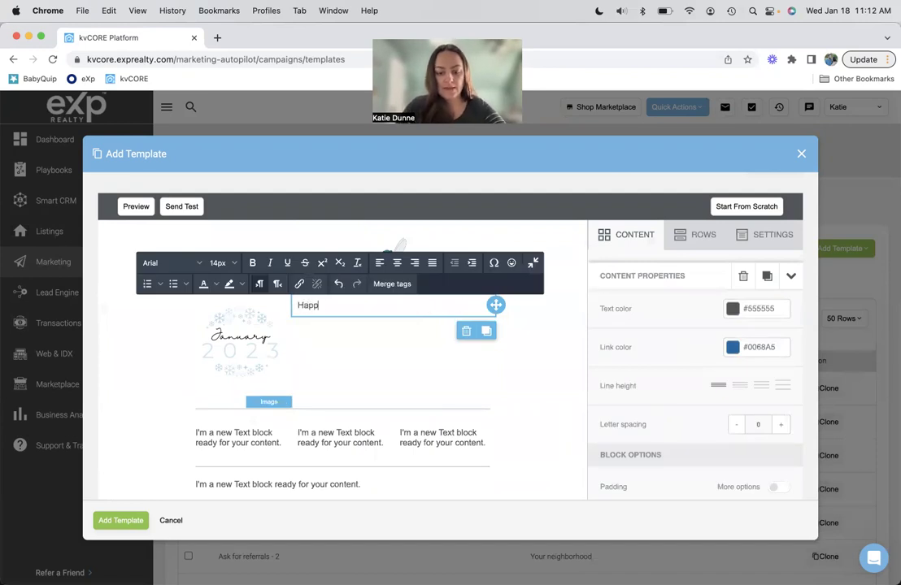
pyautogui.write('y new year! I')
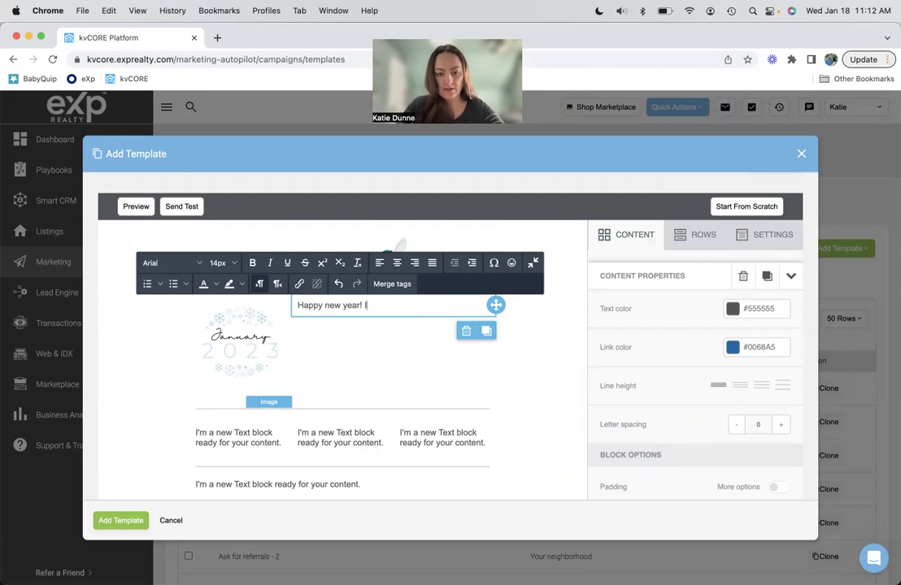
pyautogui.write('t was a gre')
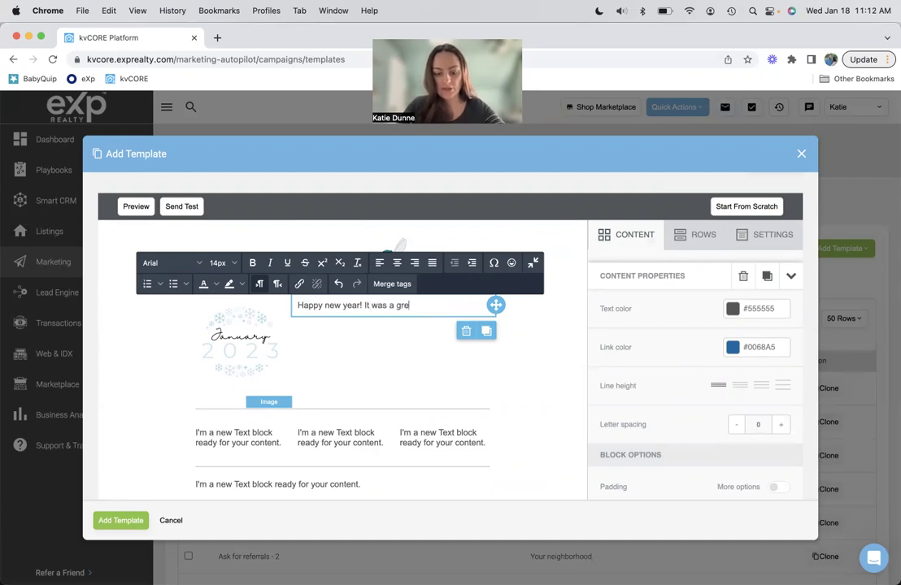
pyautogui.write('at 2022...bl')
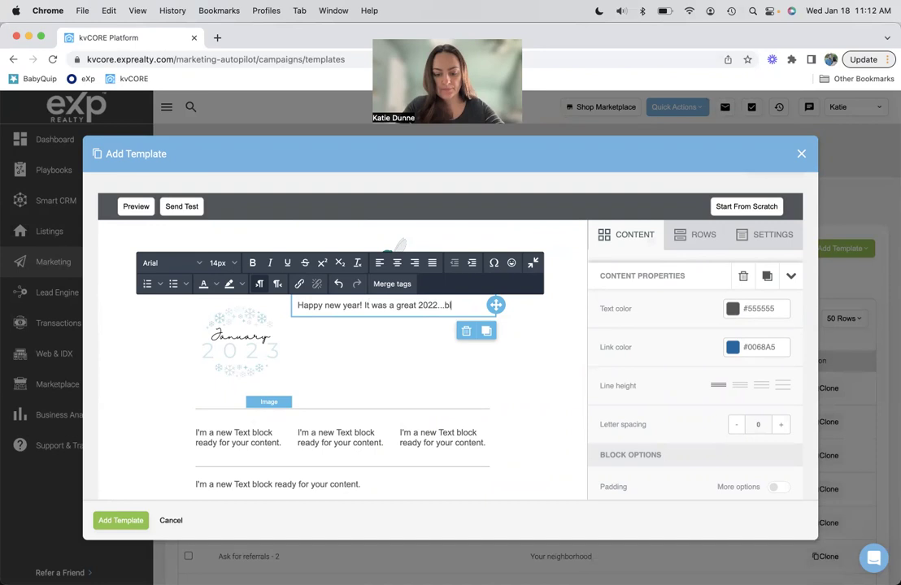
pyautogui.write('ah blah blah')
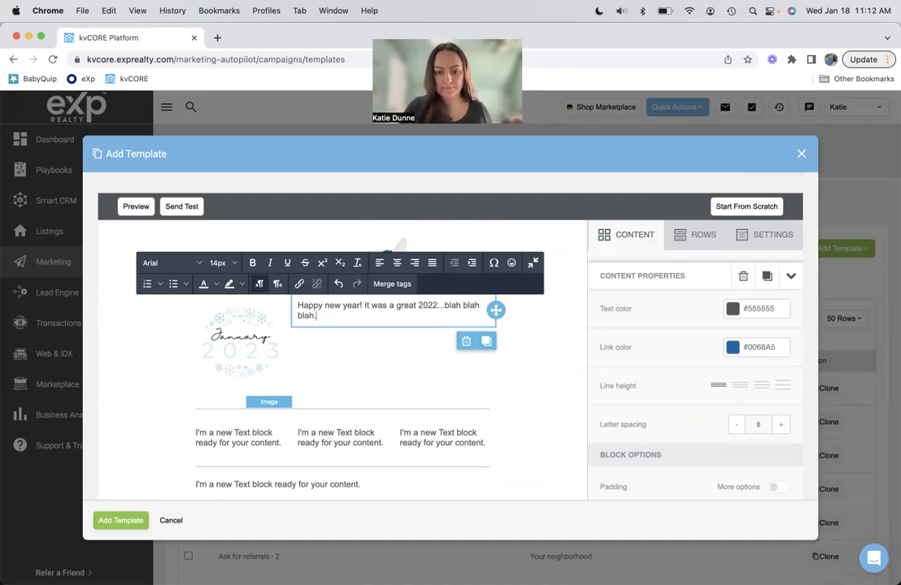
pyautogui.write('.')
pyautogui.click(569, 335)
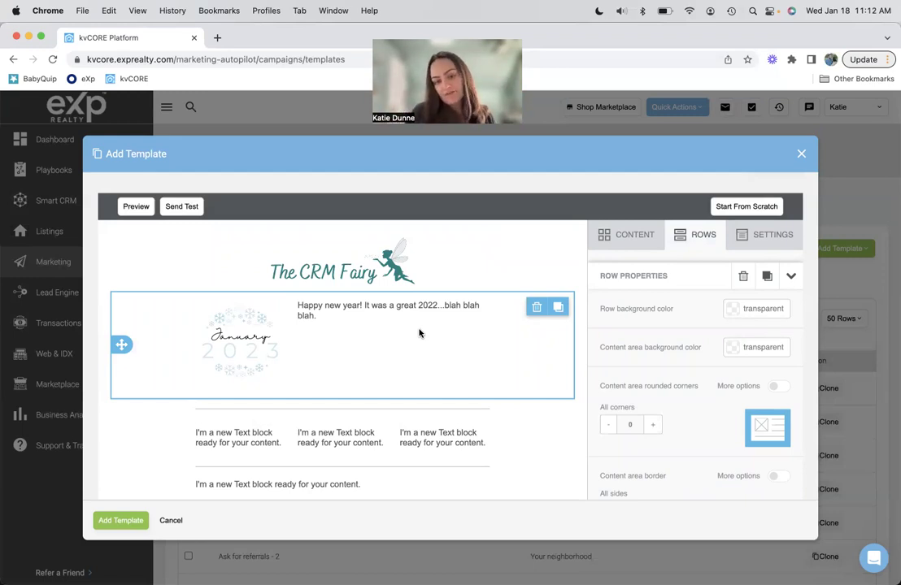
# Fill the first column with 'Essex County: Average Home Price' and '$xxx,xxx' beneath.
pyautogui.scroll(-2, 432, 350)
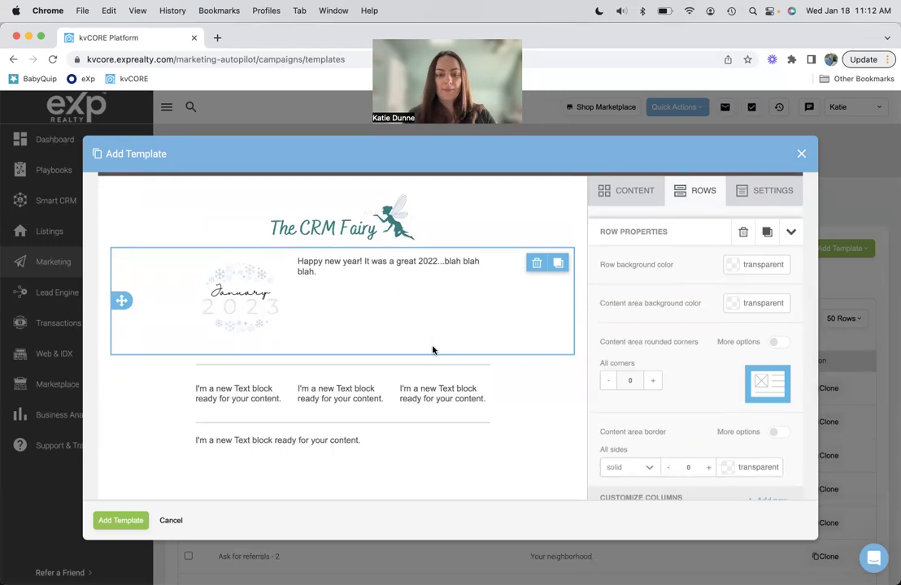
pyautogui.click(238, 385)
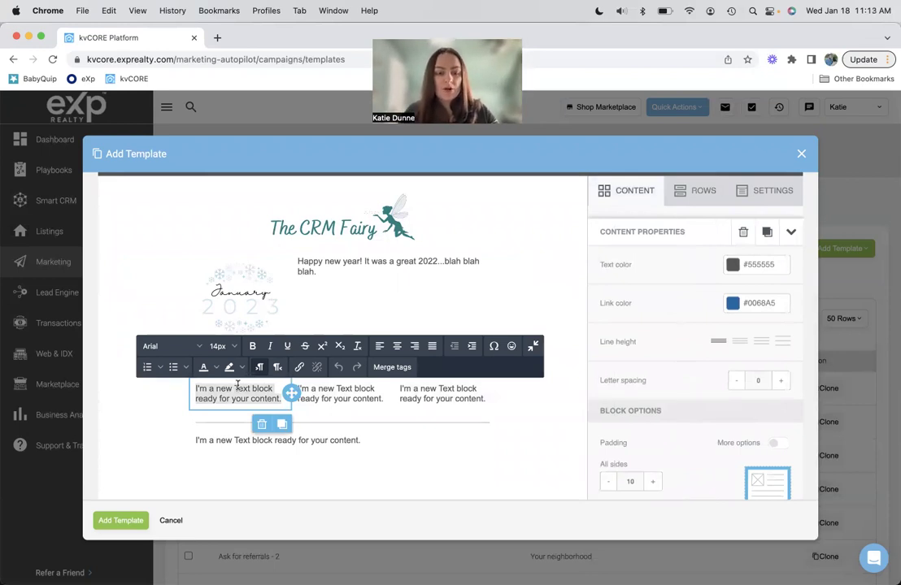
pyautogui.write('E')
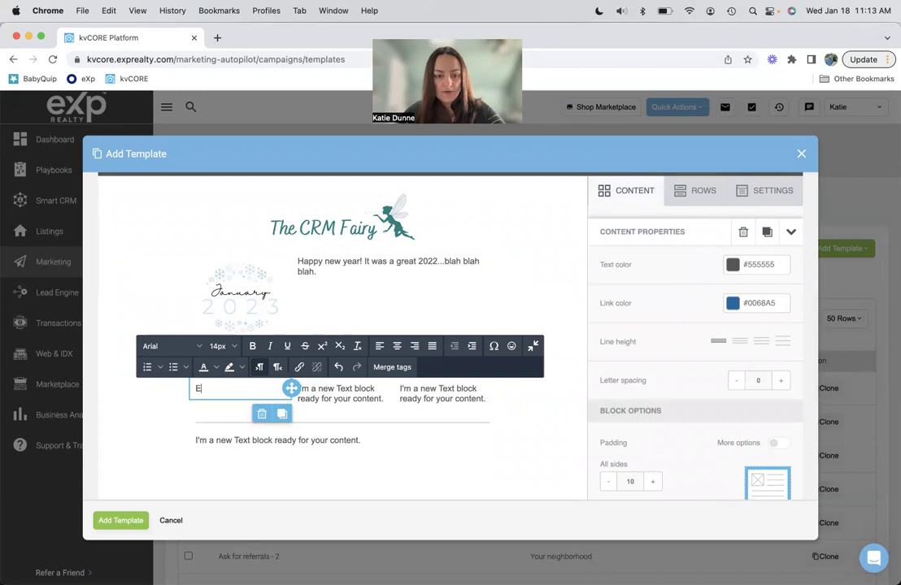
pyautogui.write('ssex County')
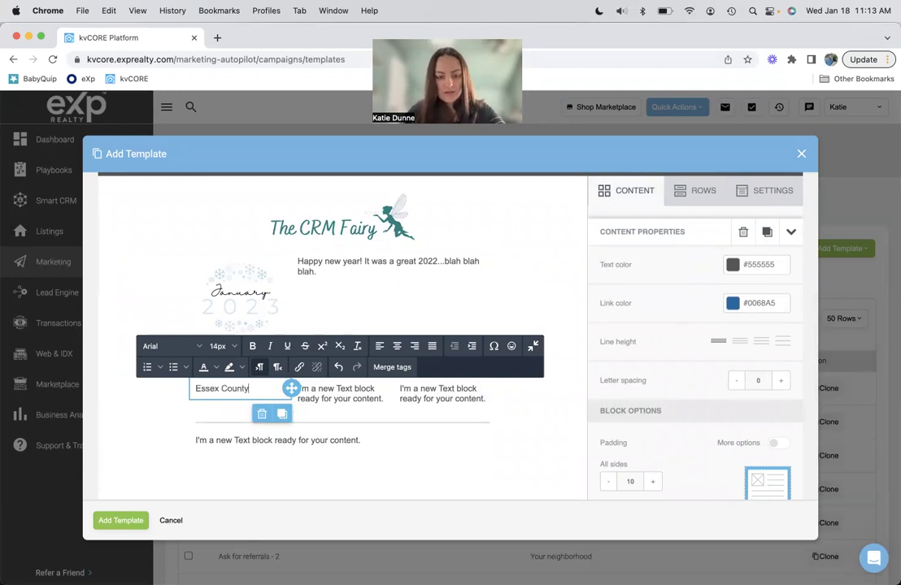
pyautogui.write(': Avera')
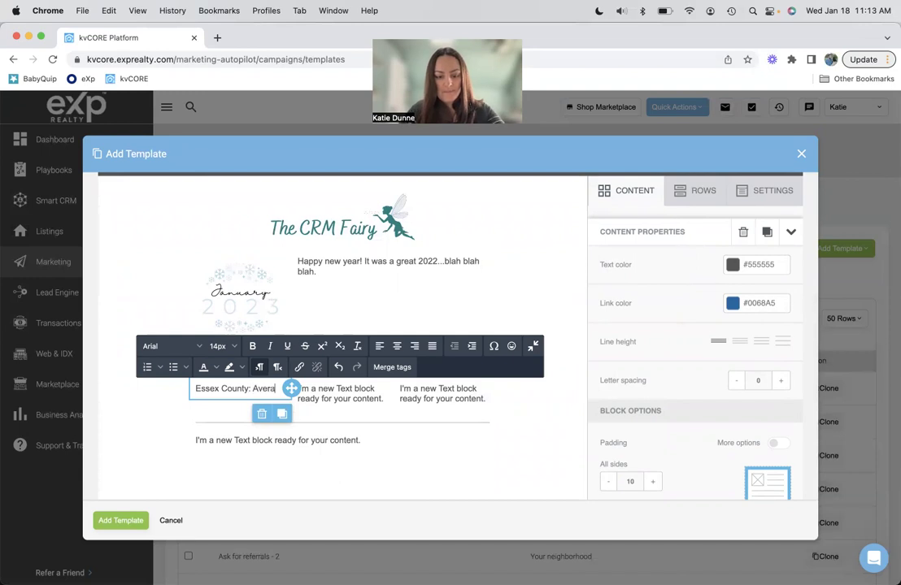
pyautogui.write('ge Home Pric')
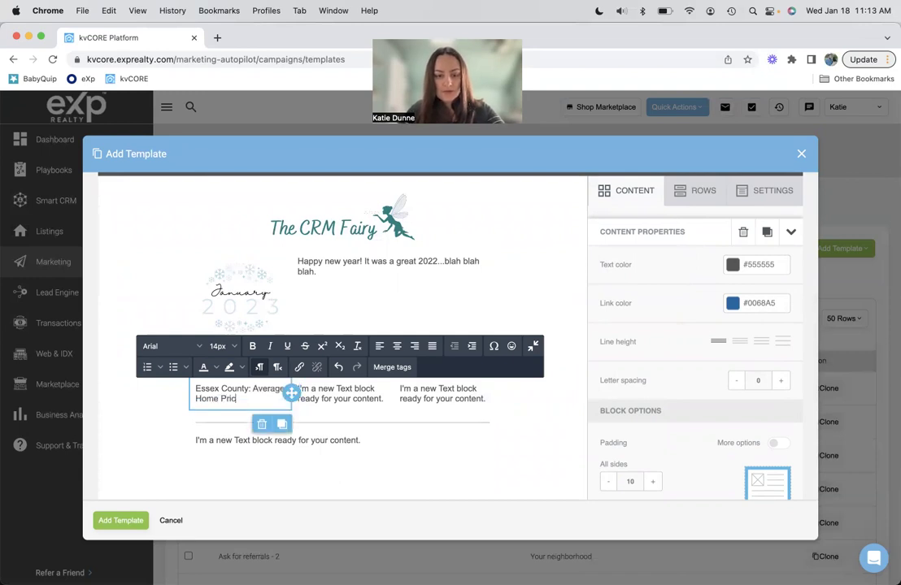
pyautogui.write('e')
pyautogui.press('Return')
pyautogui.press('Return')
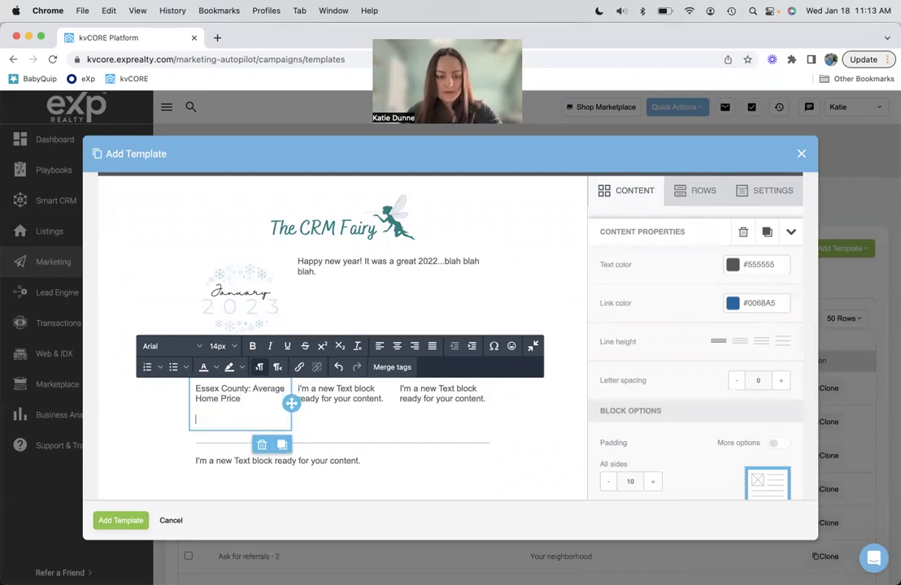
pyautogui.write('$')
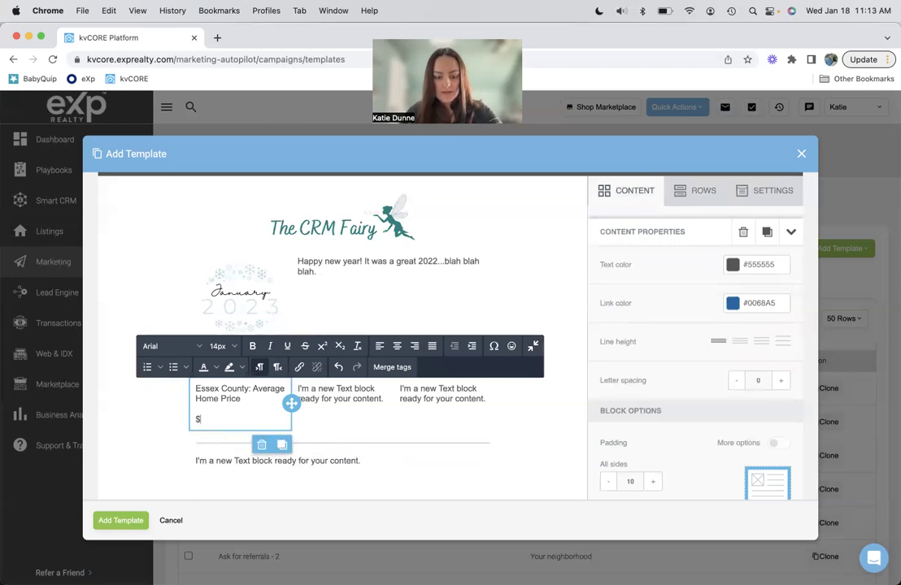
pyautogui.write('xxx,xxx')
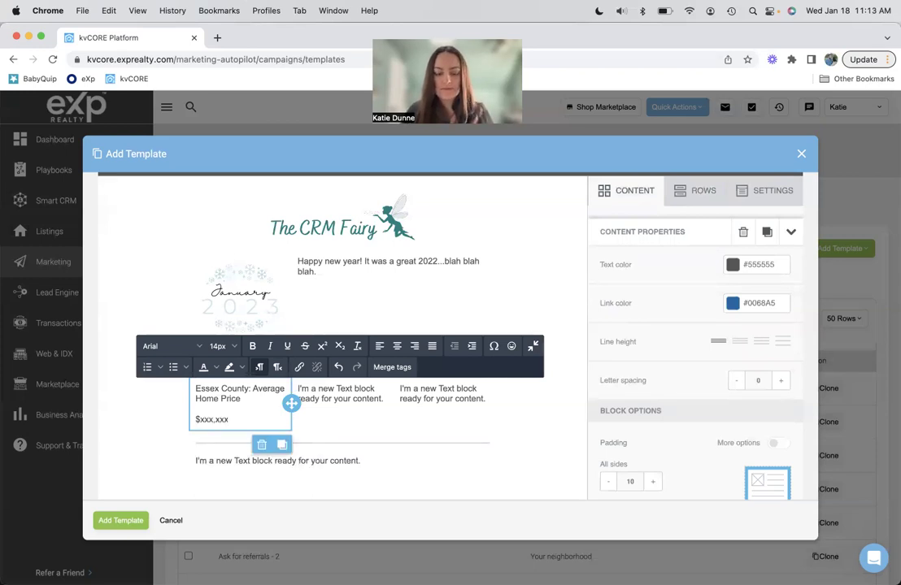
# Replace the middle column's placeholder with the heading 'Homes sold in December 2022'.
pyautogui.click(341, 401)
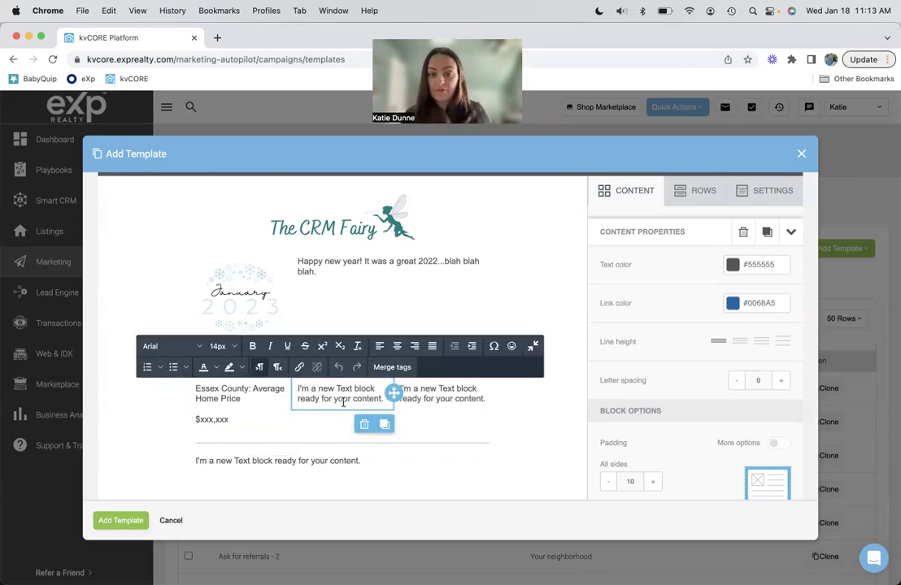
pyautogui.tripleClick(343, 402)
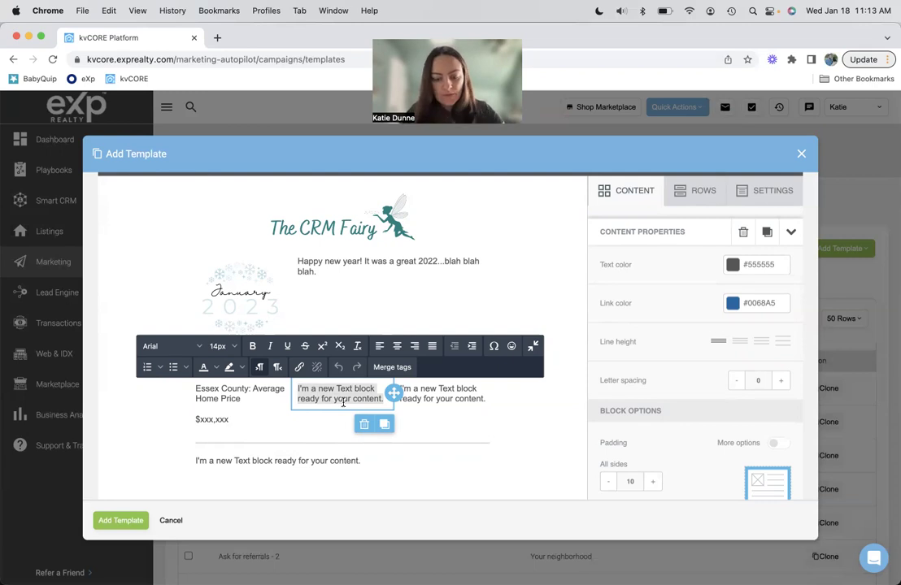
pyautogui.write('Homes sol')
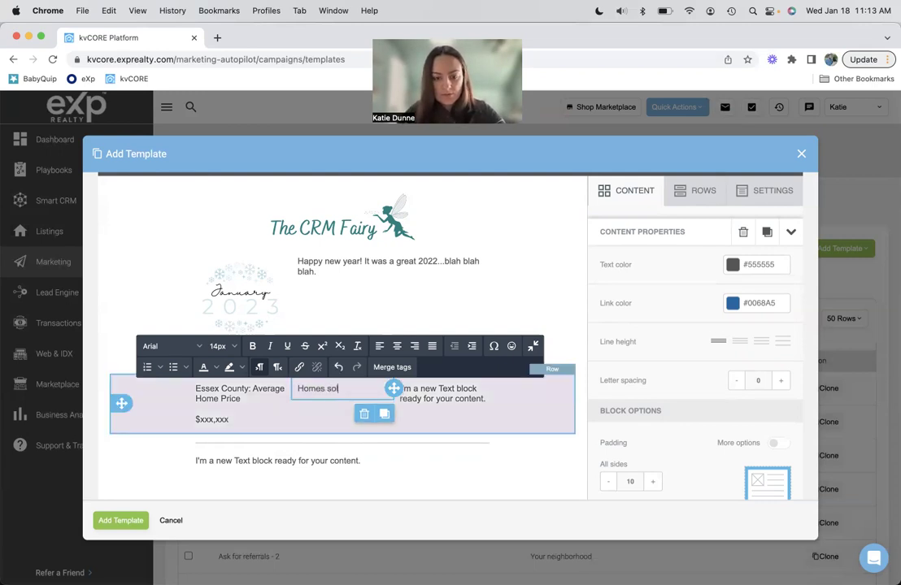
pyautogui.write('d in ')
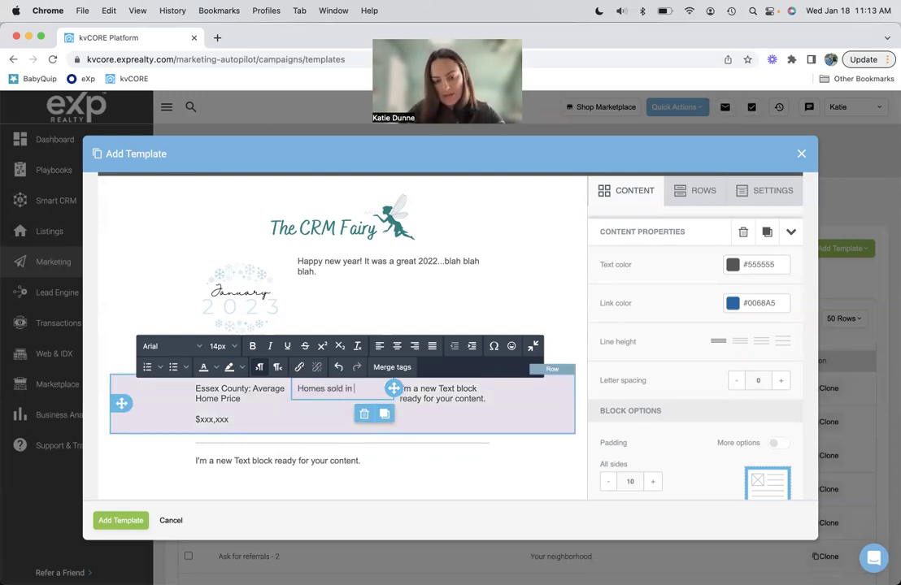
pyautogui.write('December 2022')
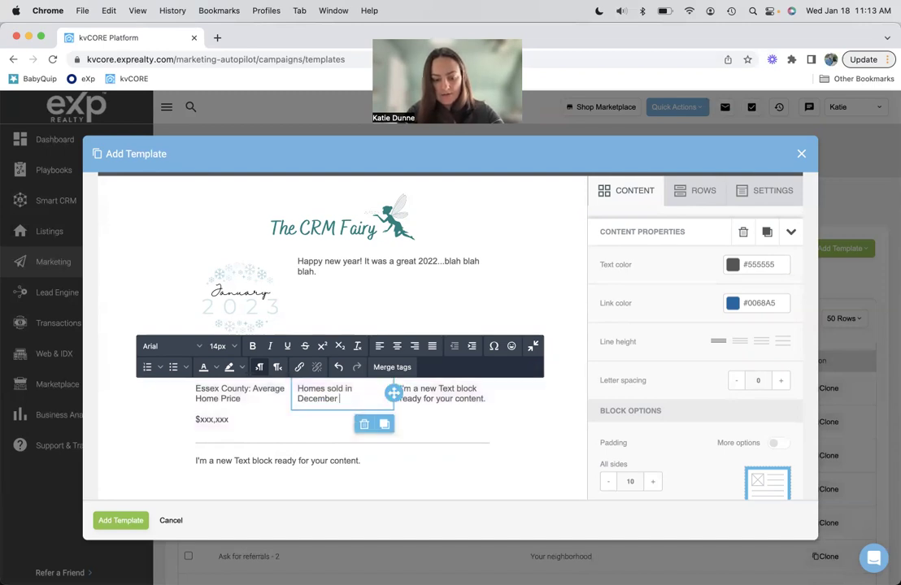
pyautogui.press('Return')
pyautogui.press('Return')
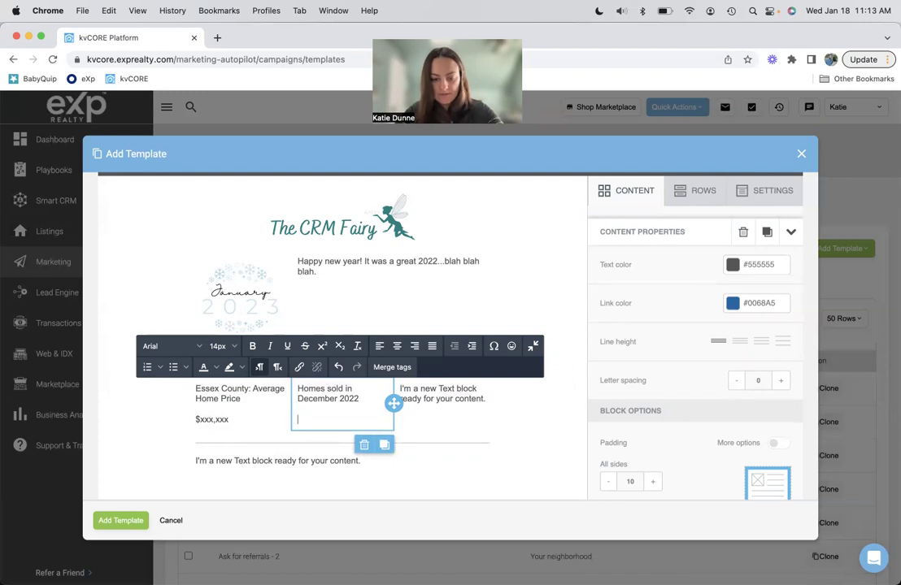
# Add 'XX' under December 2022, then fill the third column with 'Current Interest Rate' and 'xx%'.
pyautogui.write('XX')
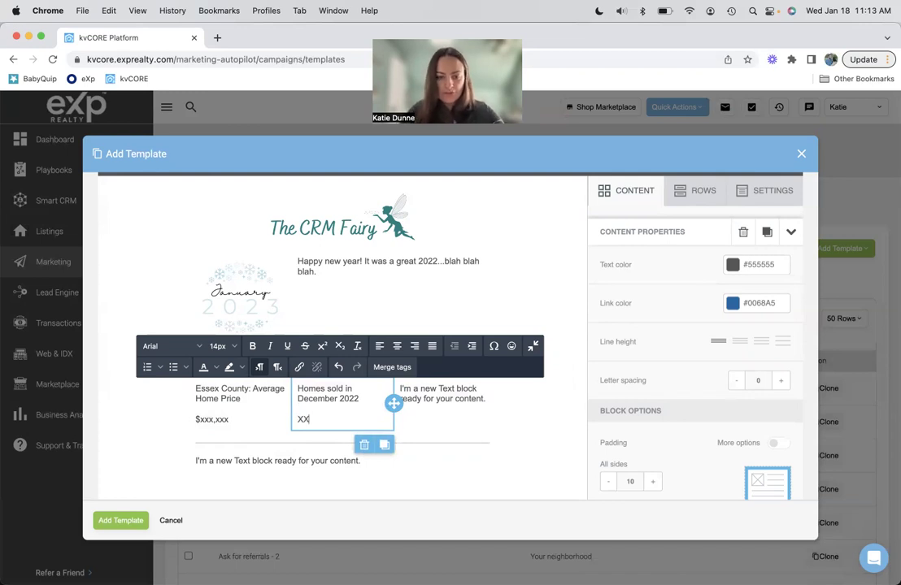
pyautogui.click(455, 397)
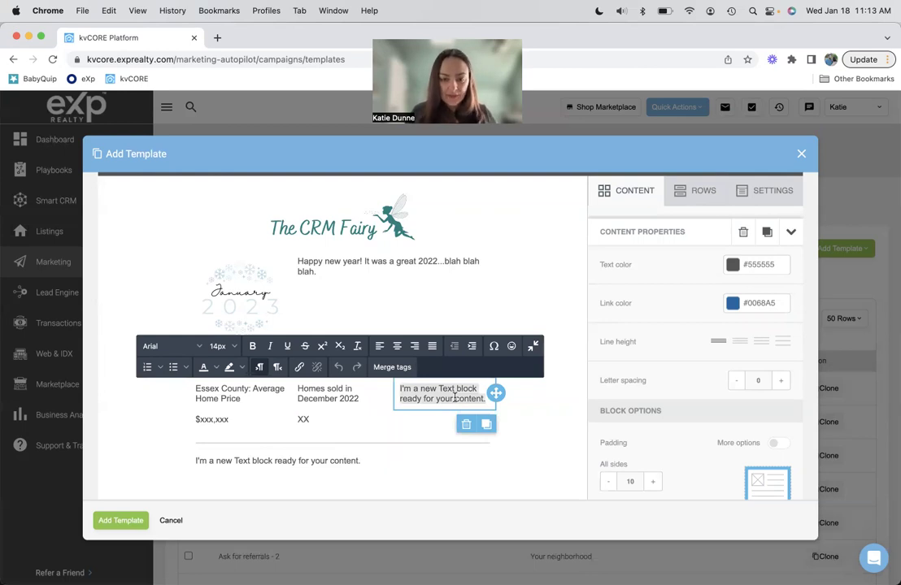
pyautogui.write('Current')
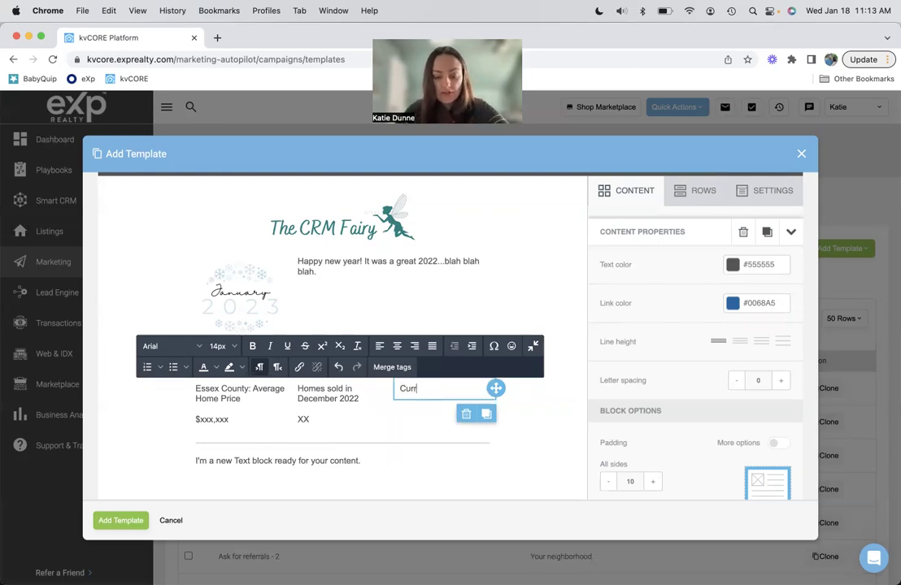
pyautogui.press('BackSpace')
pyautogui.press('BackSpace')
pyautogui.write('nt In')
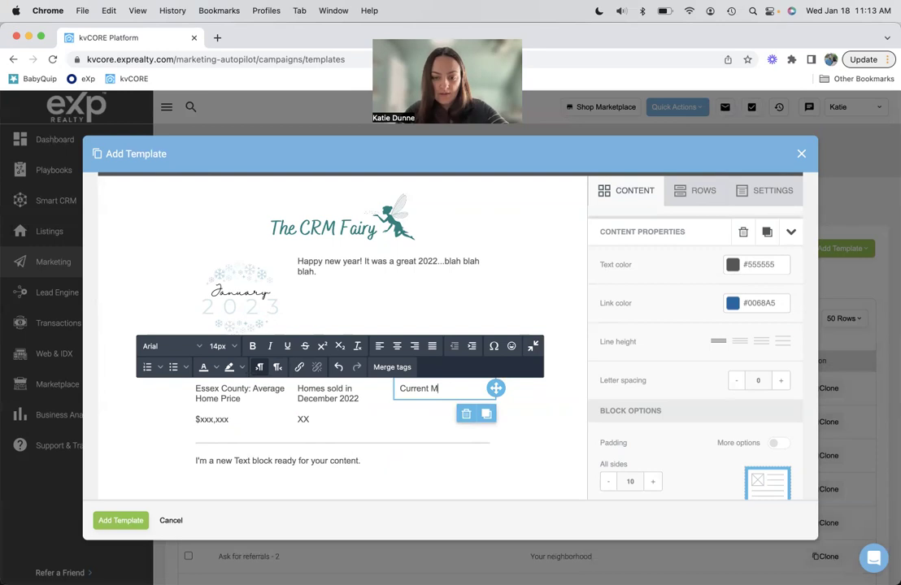
pyautogui.press('BackSpace')
pyautogui.press('BackSpace')
pyautogui.write('Interest Rate')
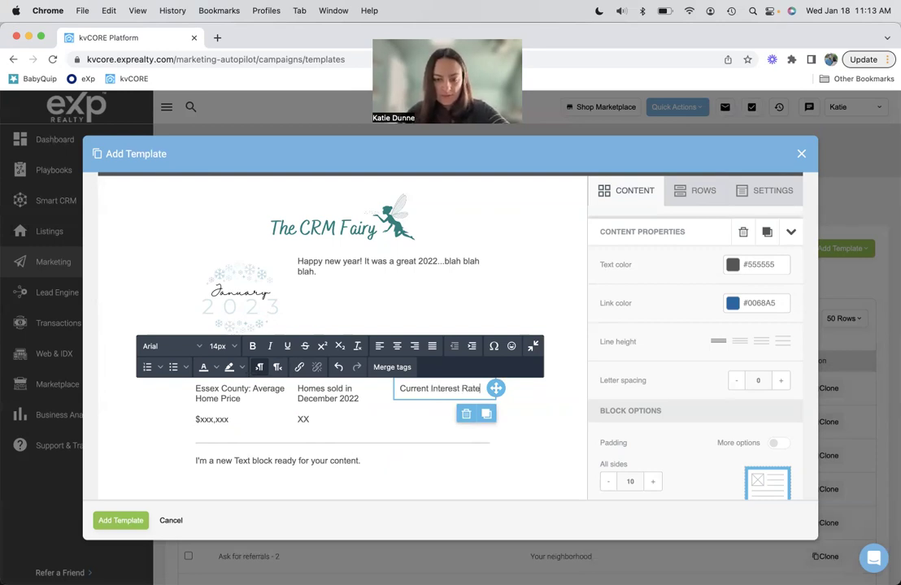
pyautogui.press('Return')
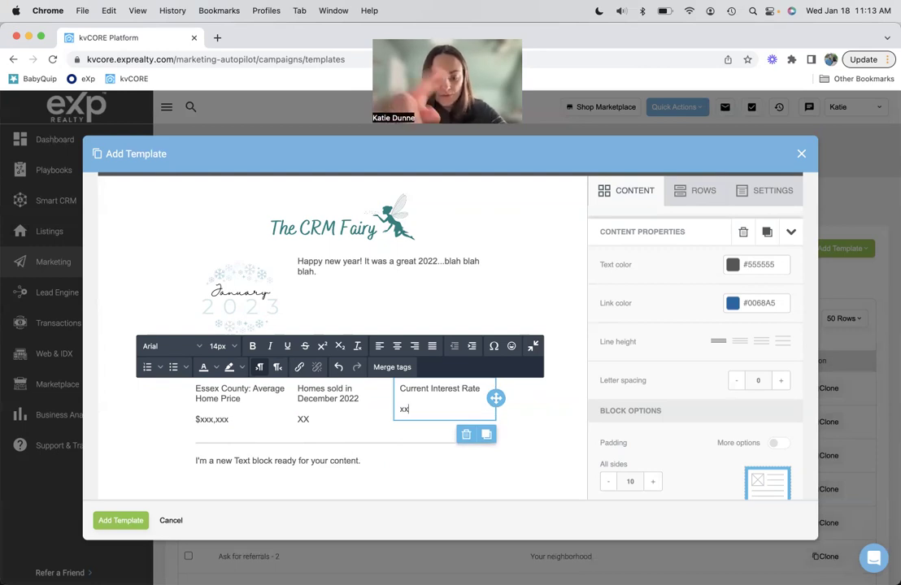
pyautogui.write('%')
pyautogui.click(235, 420)
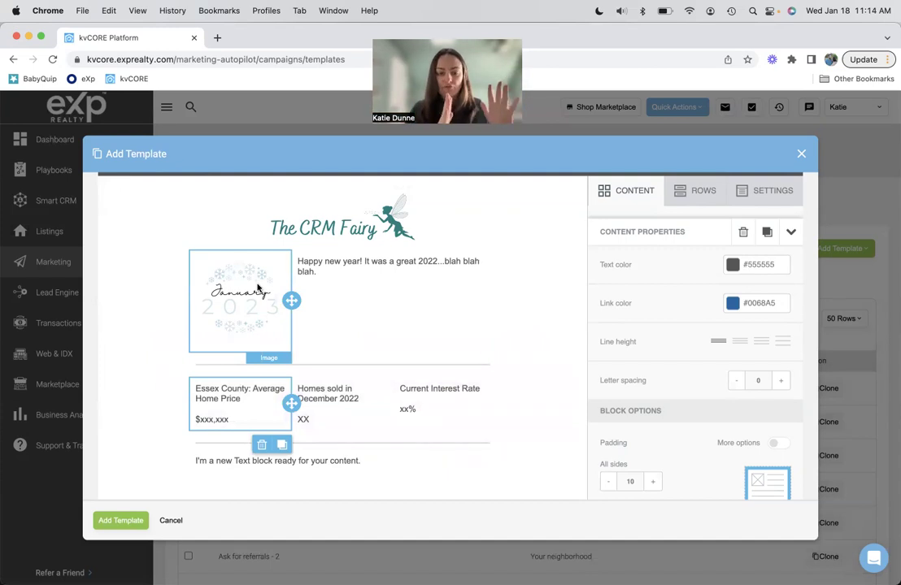
# Centre the text in all three statistics columns.
pyautogui.click(235, 412)
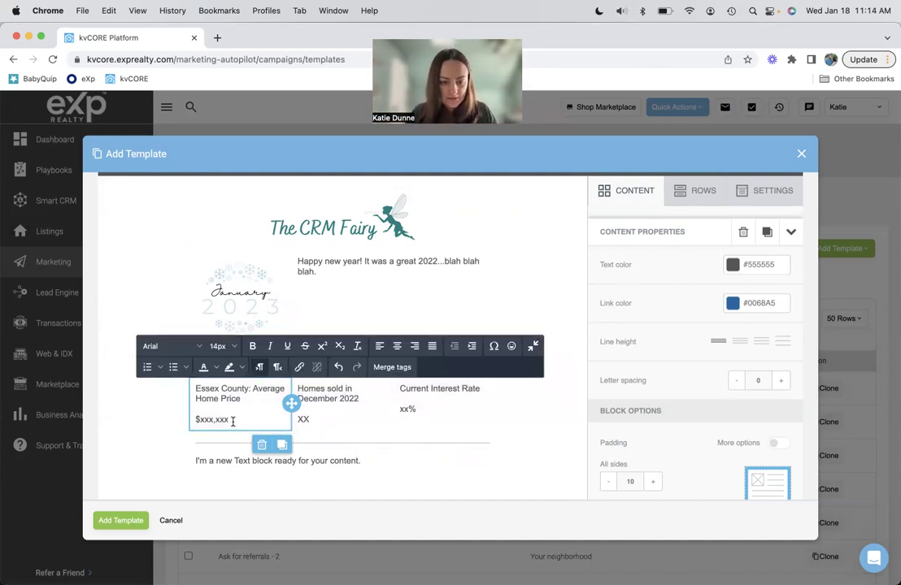
pyautogui.moveTo(233, 421); pyautogui.dragTo(194, 388)
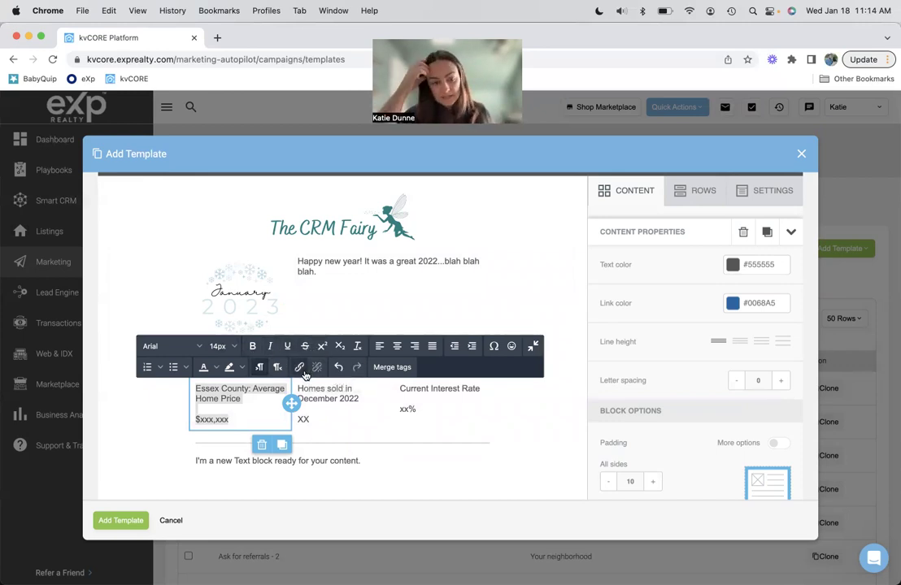
pyautogui.click(397, 347)
pyautogui.click(334, 420)
pyautogui.moveTo(333, 420); pyautogui.dragTo(298, 388)
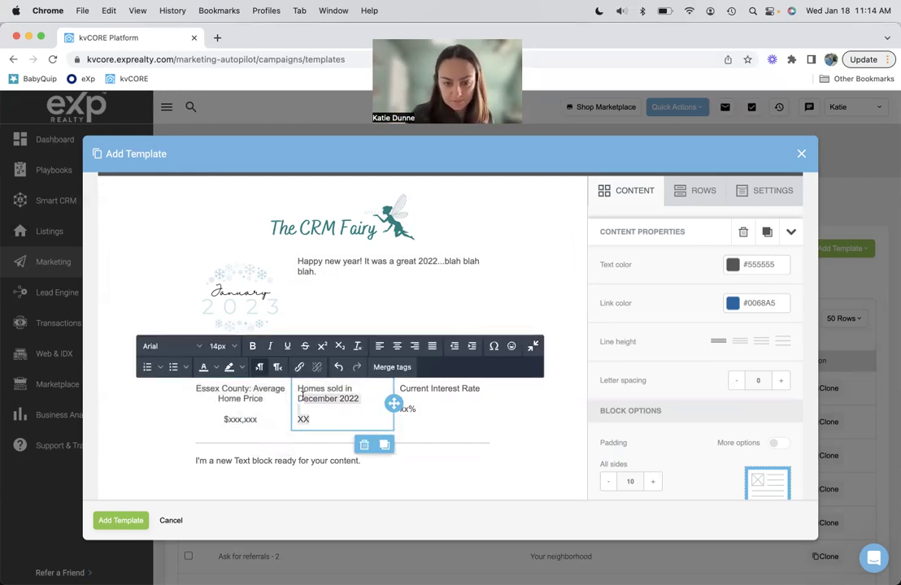
pyautogui.click(396, 346)
pyautogui.click(438, 425)
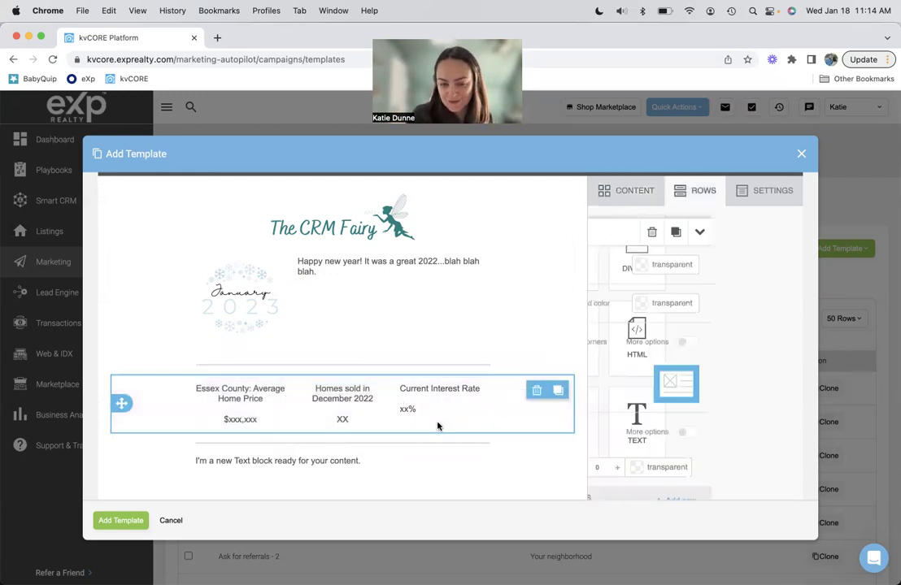
pyautogui.click(439, 411)
pyautogui.moveTo(416, 409); pyautogui.dragTo(399, 388)
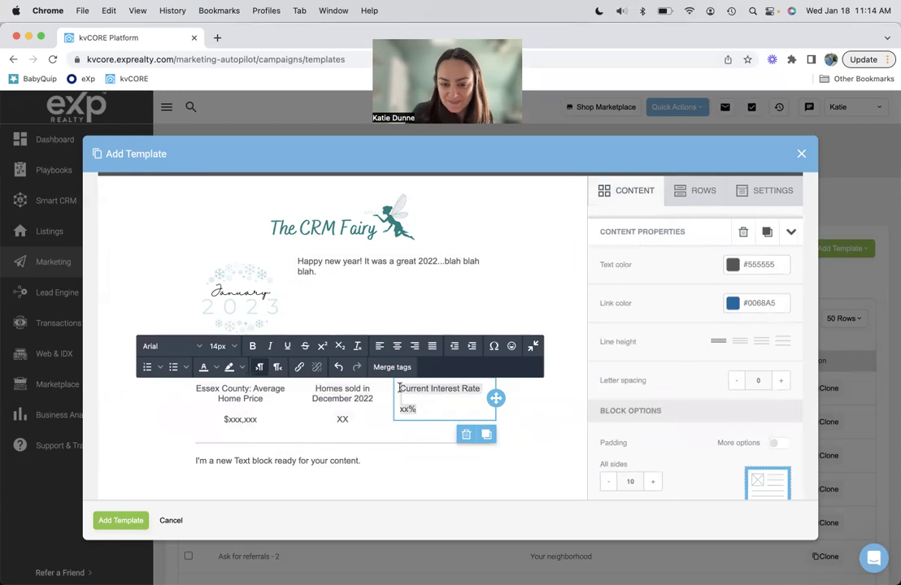
pyautogui.click(398, 347)
pyautogui.click(342, 410)
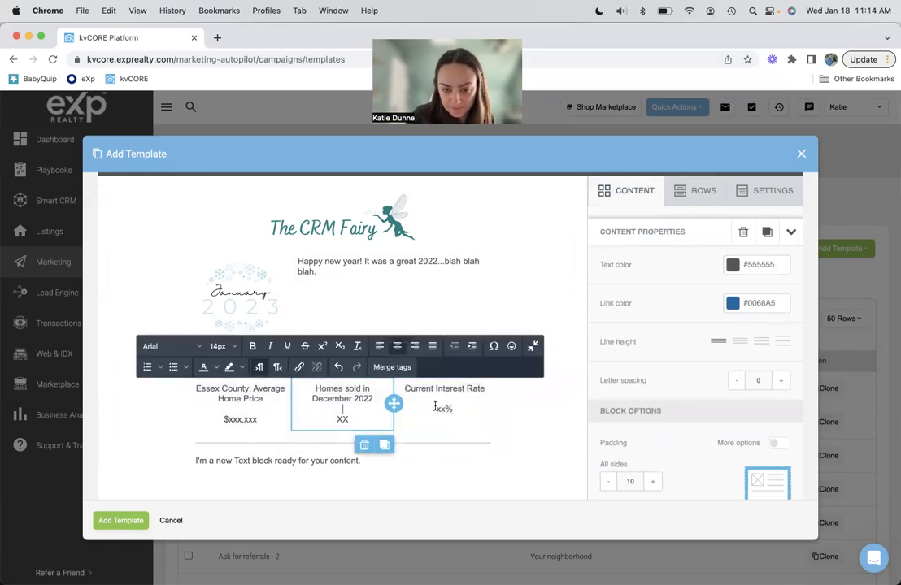
pyautogui.click(431, 410)
pyautogui.click(440, 409)
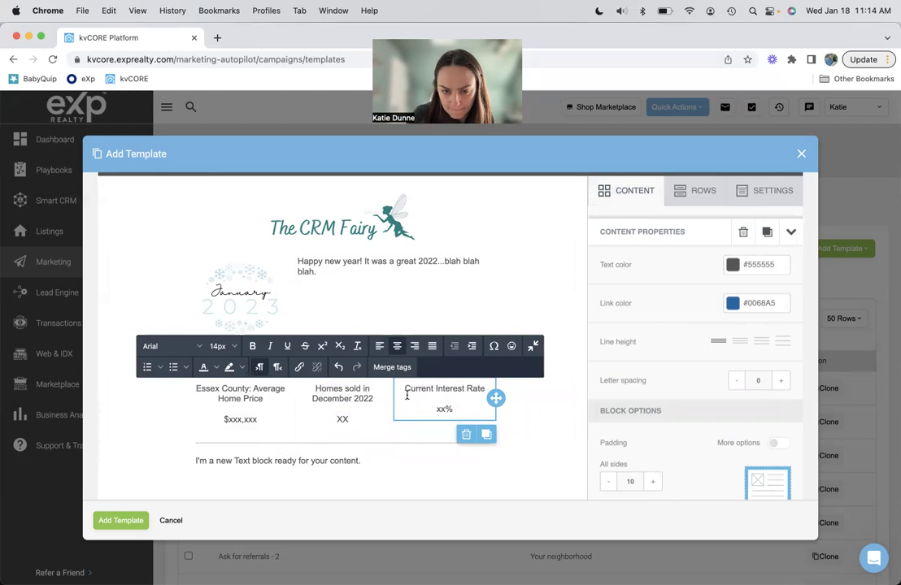
# Add 'as of January 2023' on a new line under 'Current Interest Rate'.
pyautogui.click(487, 388)
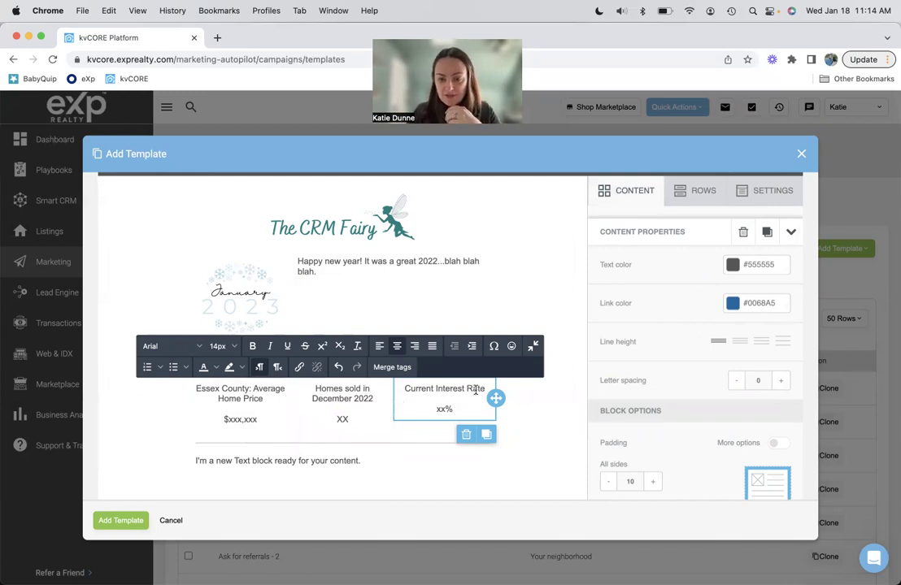
pyautogui.press('Return')
pyautogui.write('as')
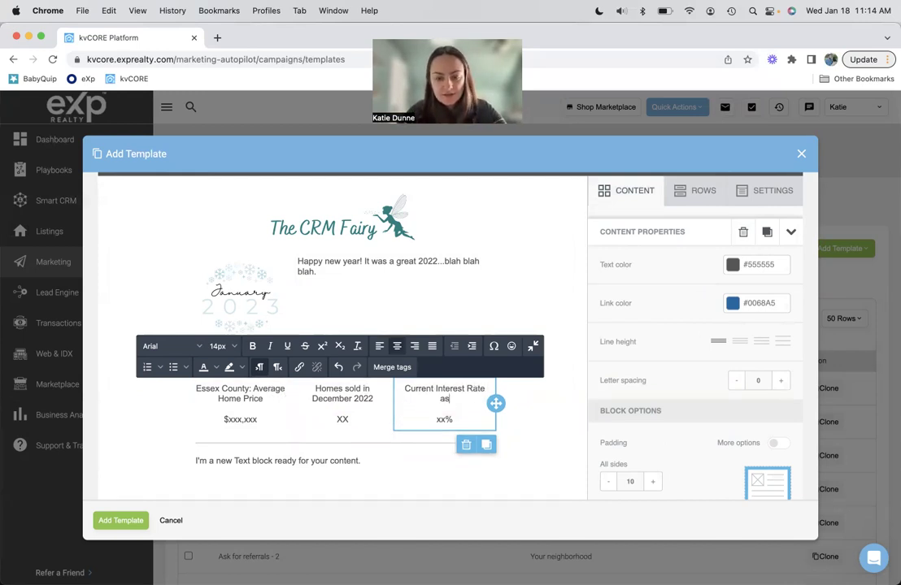
pyautogui.write(' of 1/')
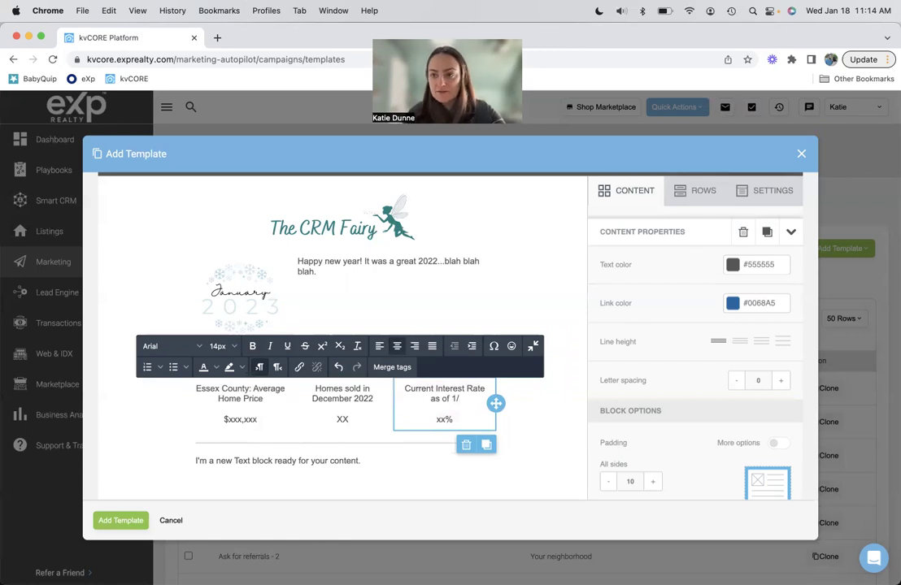
pyautogui.write('18')
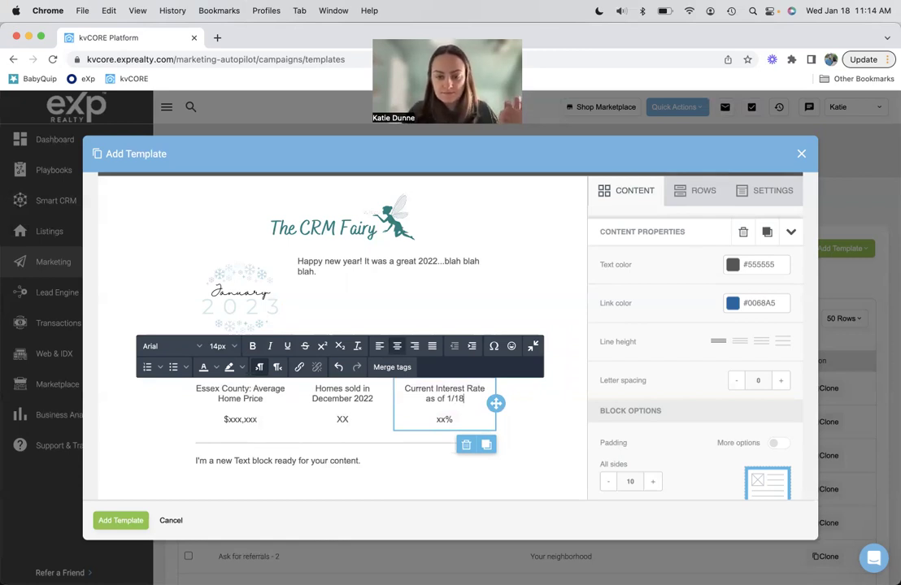
pyautogui.press('BackSpace')
pyautogui.press('BackSpace')
pyautogui.press('BackSpace')
pyautogui.press('BackSpace')
pyautogui.write('Jn')
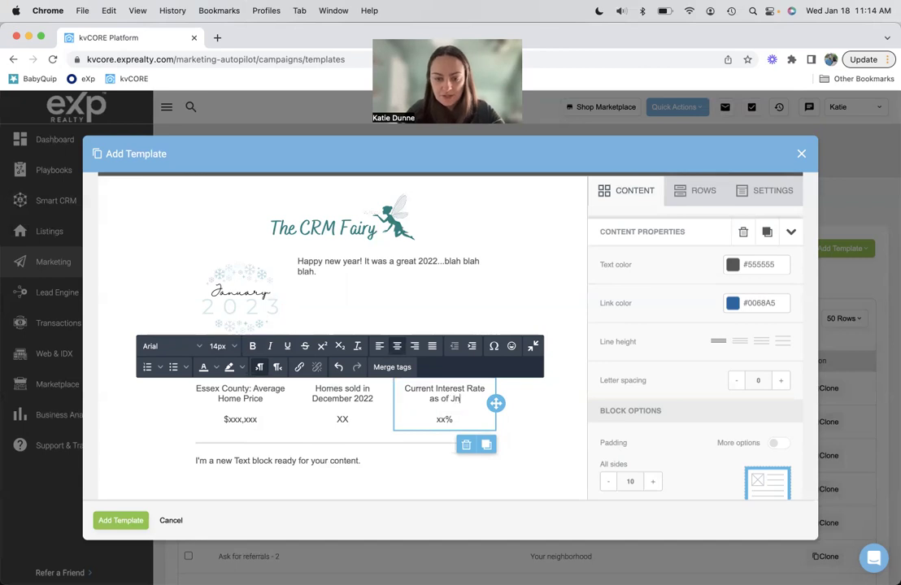
pyautogui.press('BackSpace')
pyautogui.write('anuary')
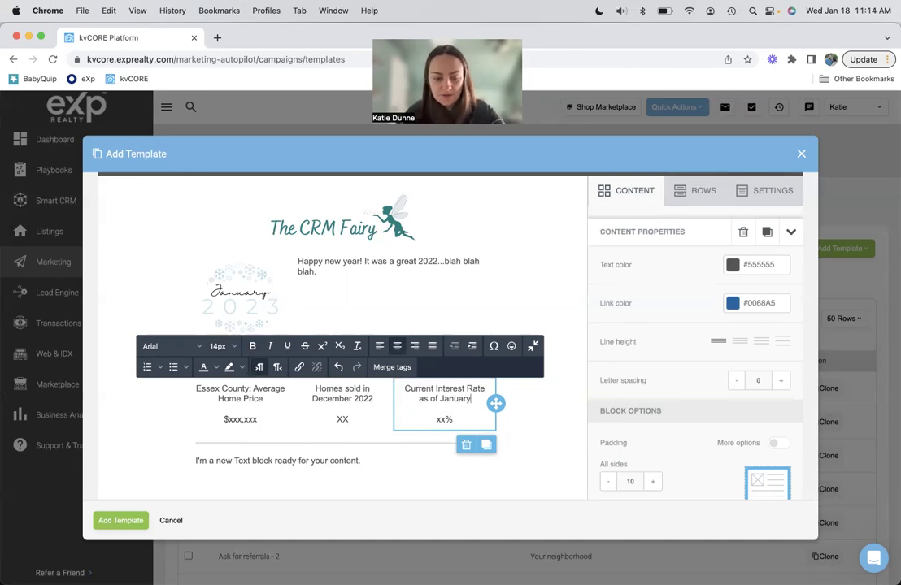
pyautogui.write(' 2023')
pyautogui.click(293, 456)
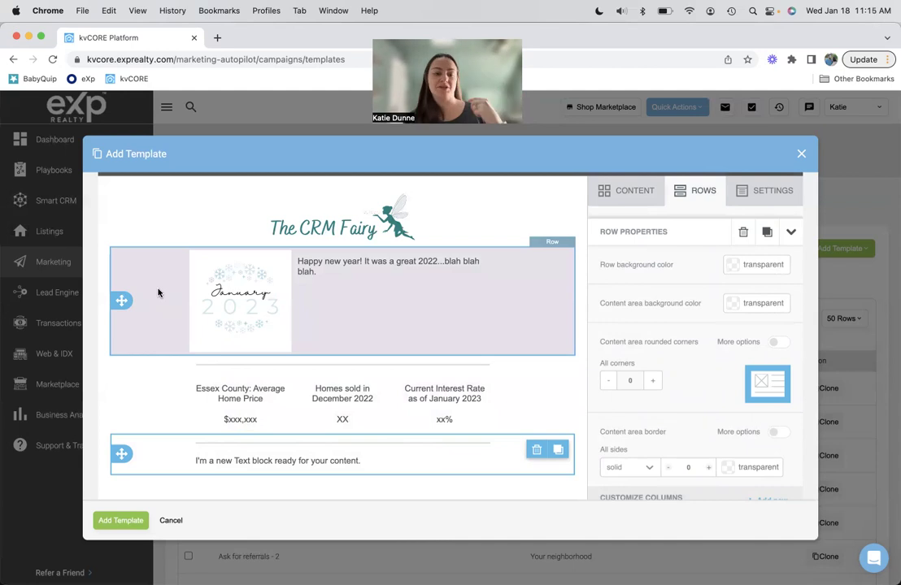
pyautogui.scroll(-3, 307, 312)
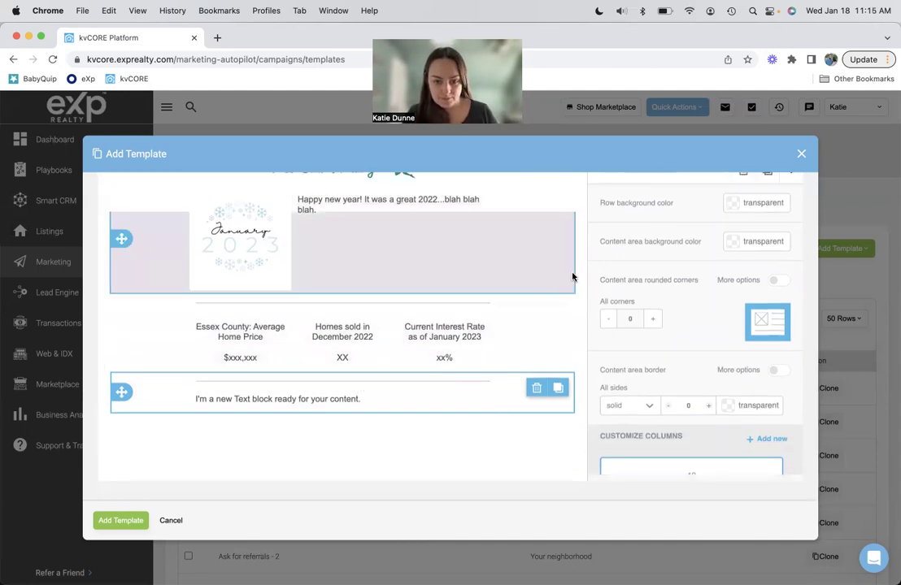
pyautogui.scroll(5, 643, 257)
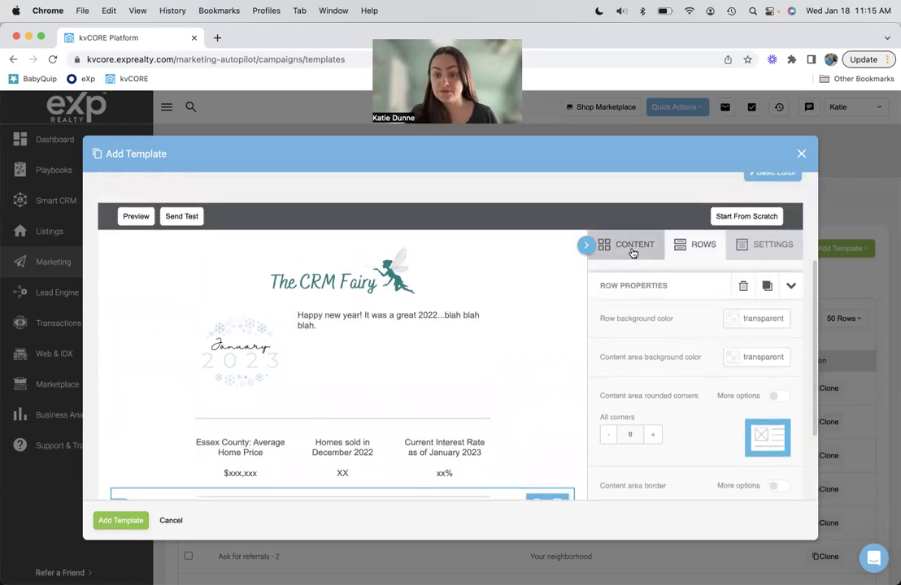
# Add a button block to the email, positioned below the bottom text line.
pyautogui.click(632, 251)
pyautogui.scroll(-3, 354, 401)
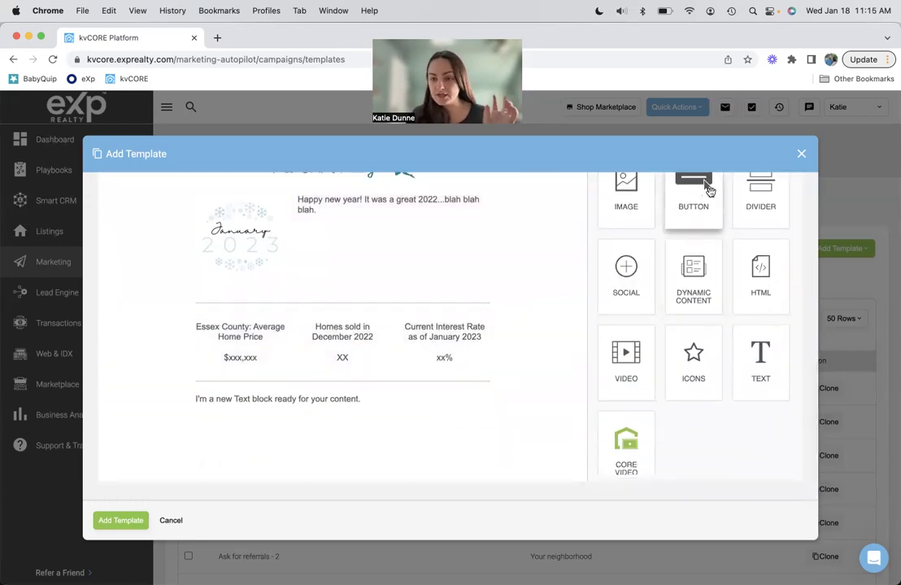
pyautogui.moveTo(702, 189); pyautogui.dragTo(343, 384)
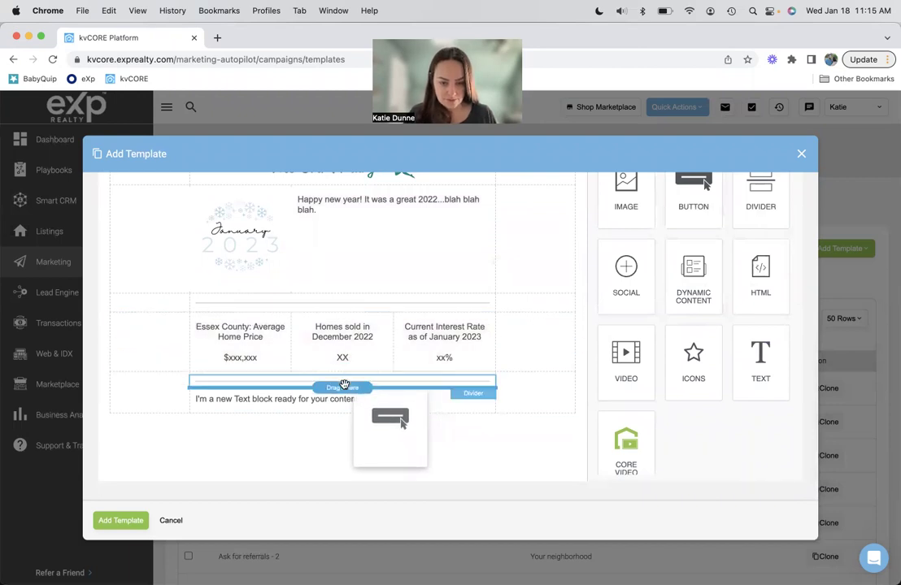
pyautogui.moveTo(344, 385); pyautogui.dragTo(344, 388)
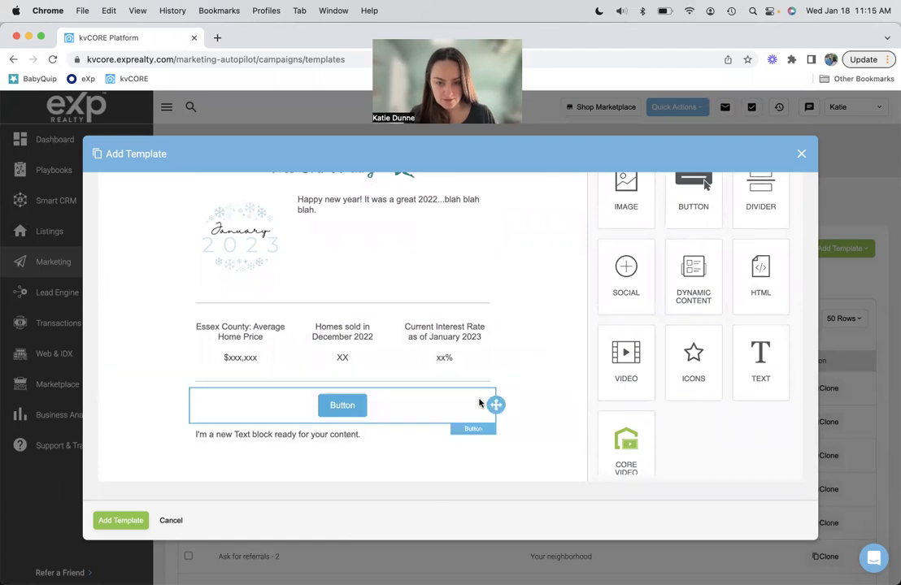
pyautogui.moveTo(495, 404); pyautogui.dragTo(476, 443)
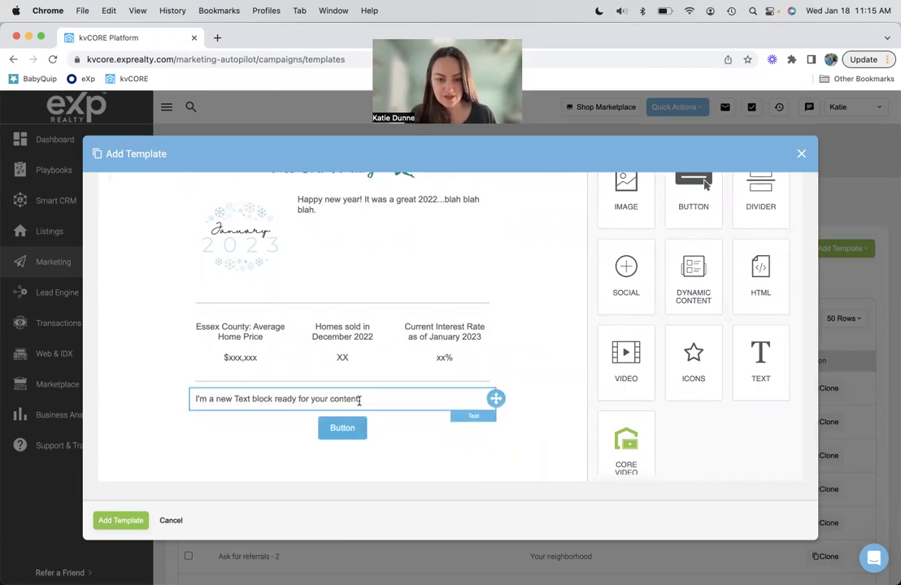
# Start replacing the bottom text placeholder with 'If you are interested in finding the value of your home:'.
pyautogui.click(359, 400)
pyautogui.hotkey('ctrl', 'a')
pyautogui.write('If you a')
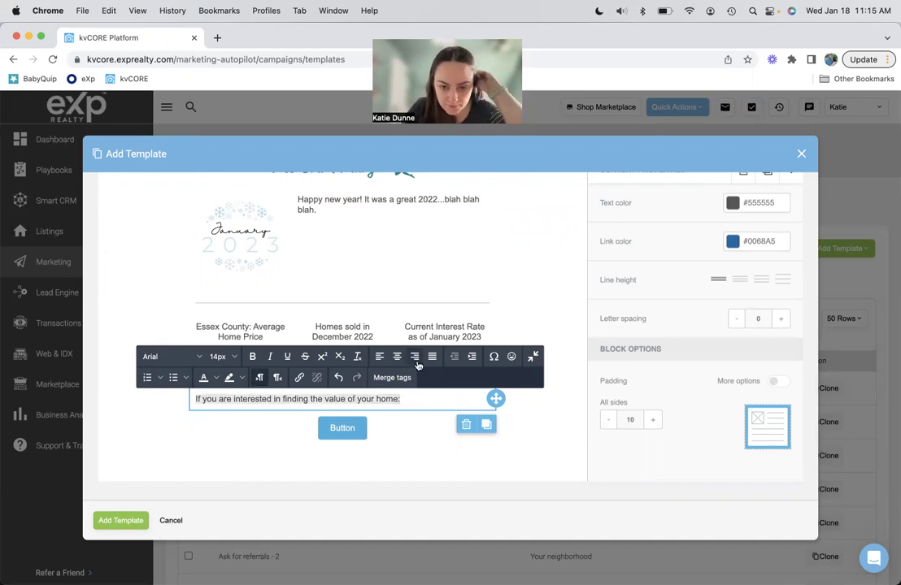
# Change the new button's label to 'Click Here'.
pyautogui.click(358, 428)
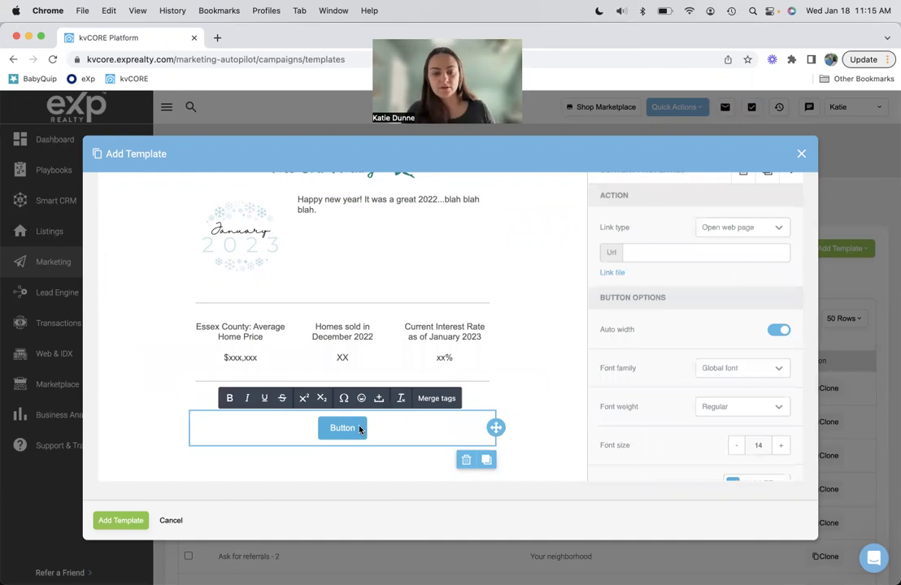
pyautogui.doubleClick(347, 428)
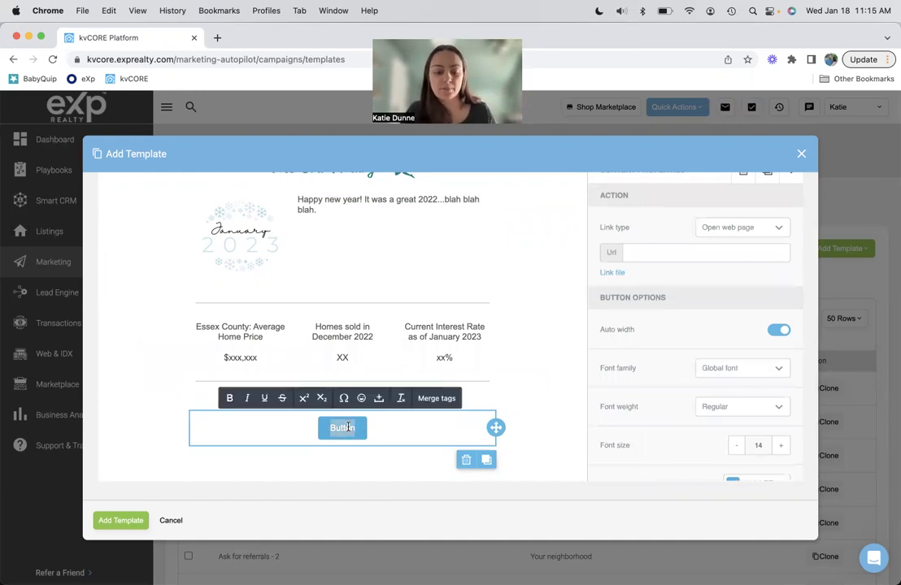
pyautogui.write('Click Here')
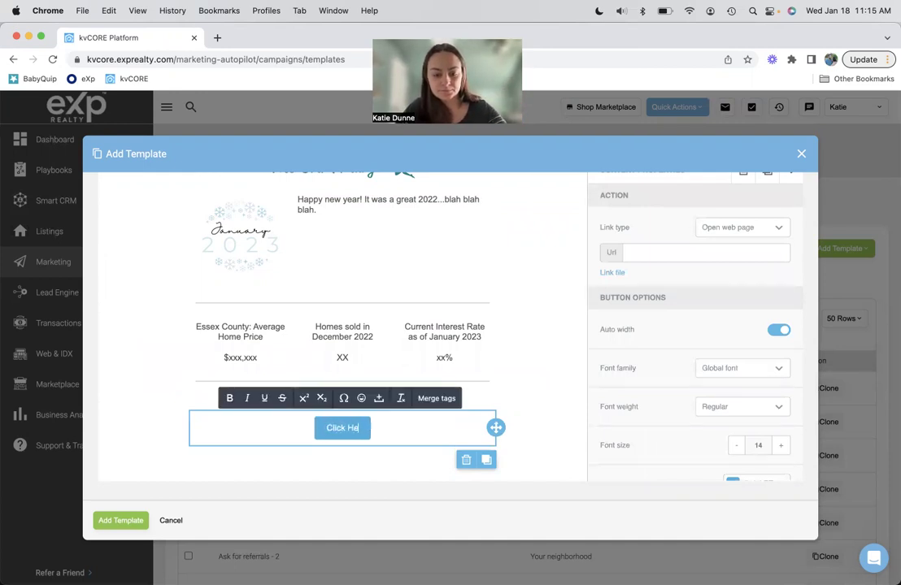
pyautogui.click(368, 429)
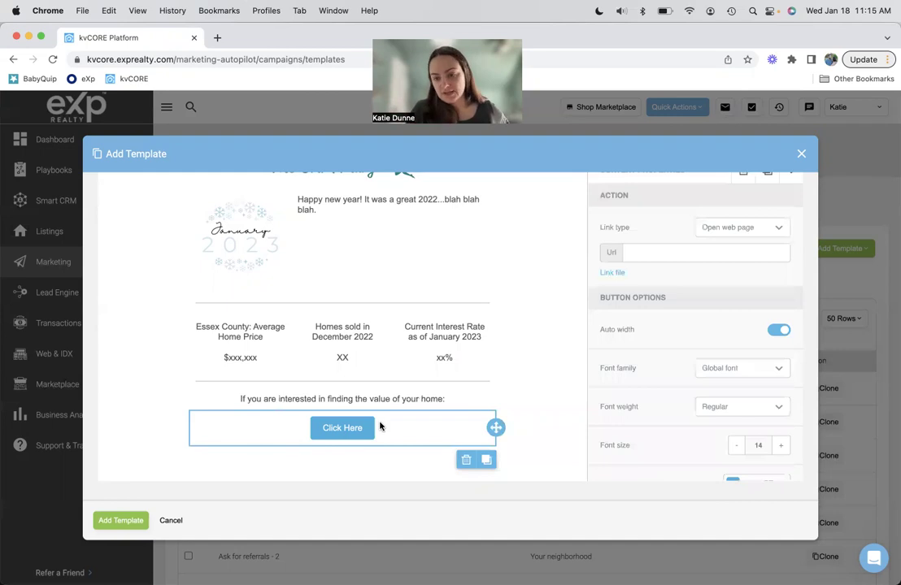
# Set the button's background colour to teal #088080.
pyautogui.scroll(-3, 689, 323)
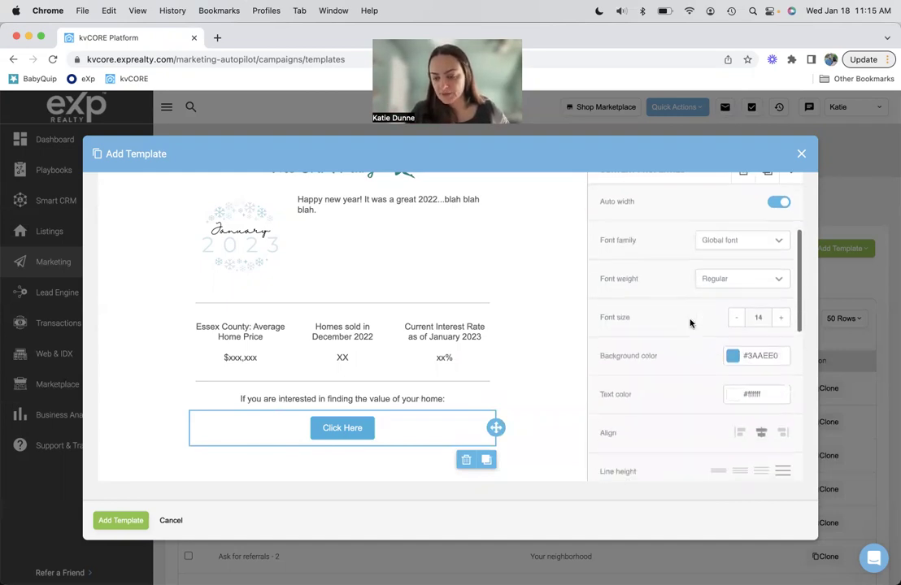
pyautogui.click(766, 356)
pyautogui.doubleClick(766, 356)
pyautogui.write('088080')
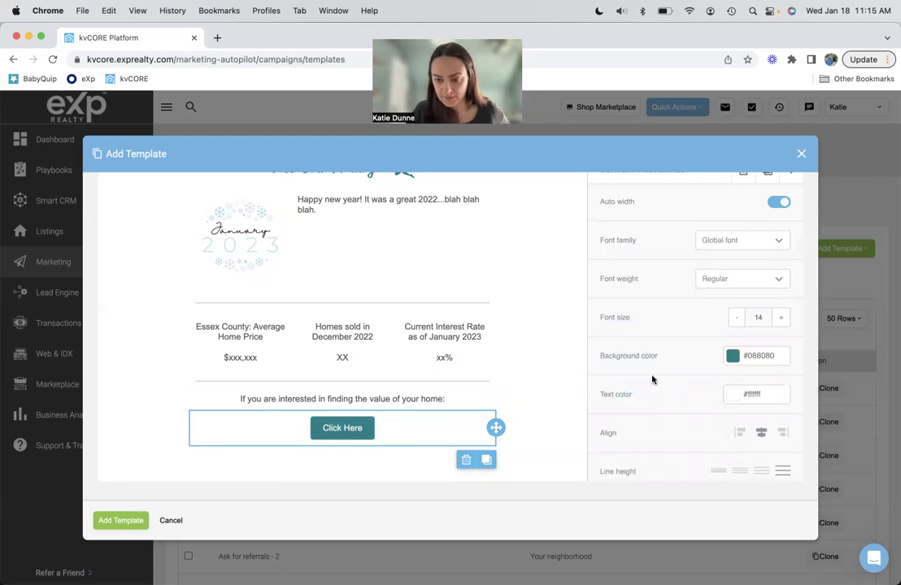
pyautogui.click(543, 334)
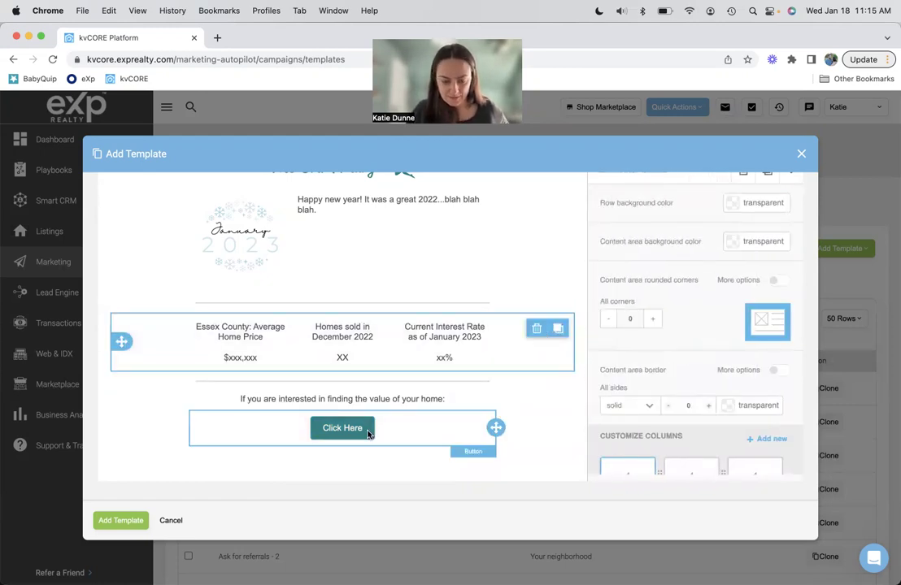
pyautogui.click(362, 429)
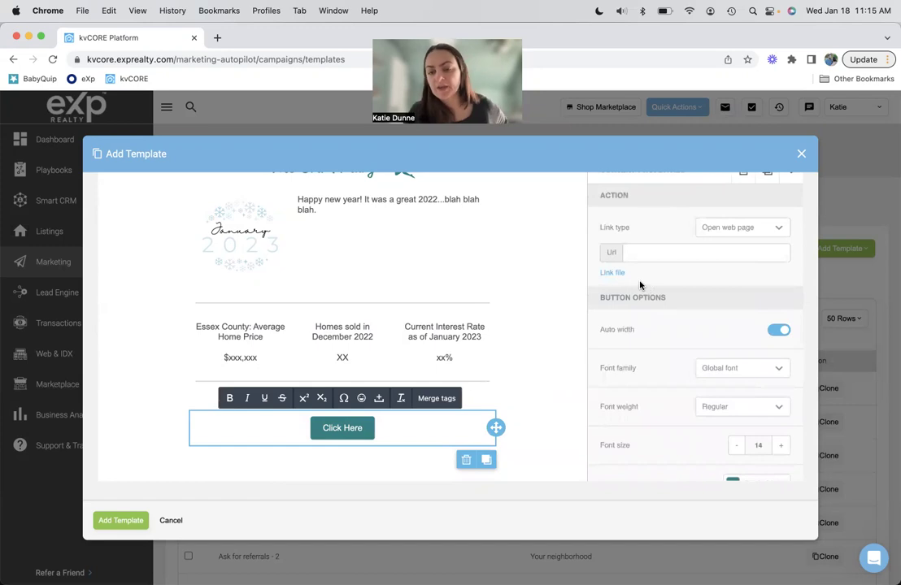
pyautogui.click(645, 254)
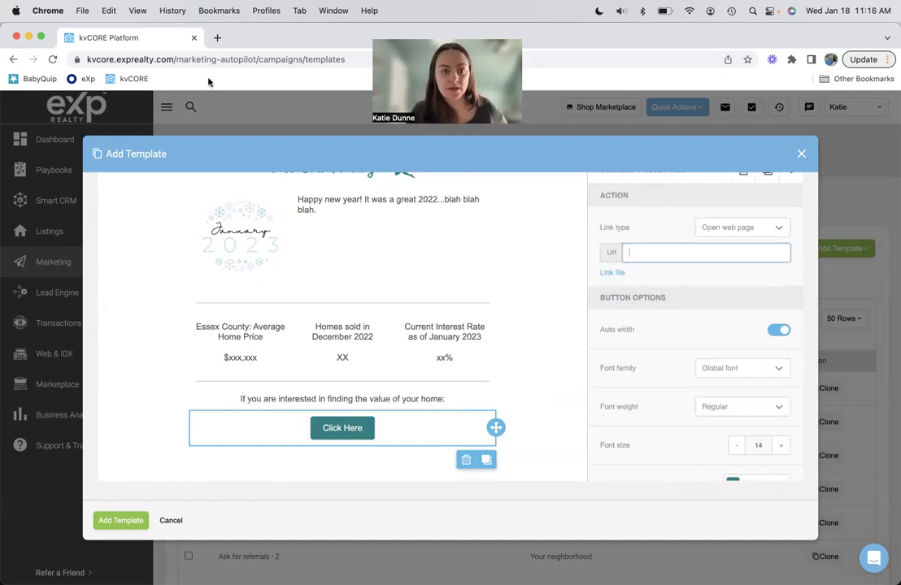
# In a new tab, go to the agent website's SELL home valuation page via the account menu.
pyautogui.click(217, 38)
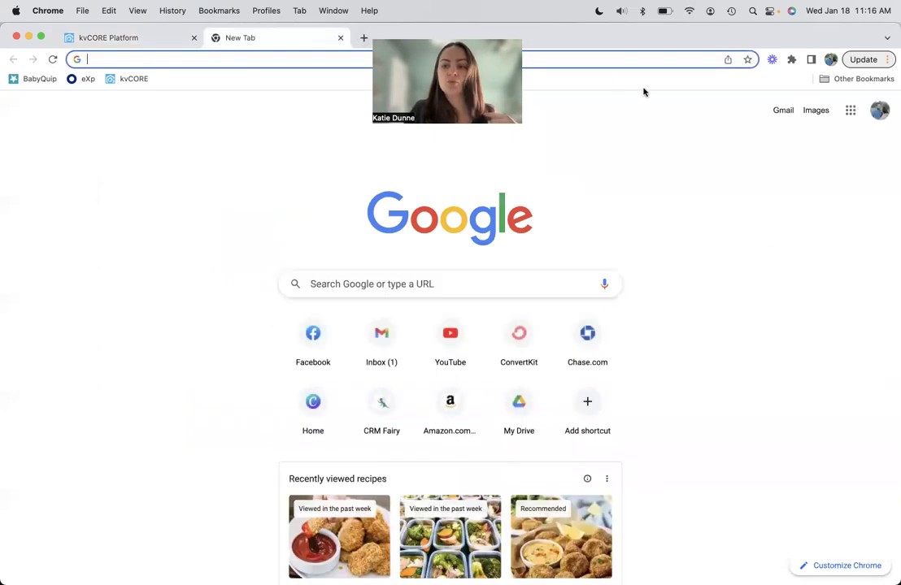
pyautogui.click(121, 81)
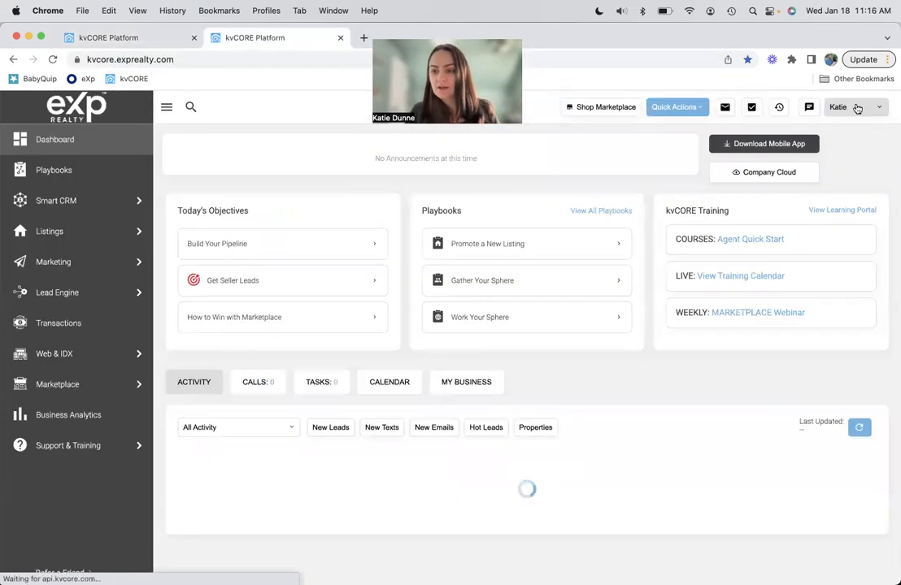
pyautogui.click(854, 109)
pyautogui.click(819, 187)
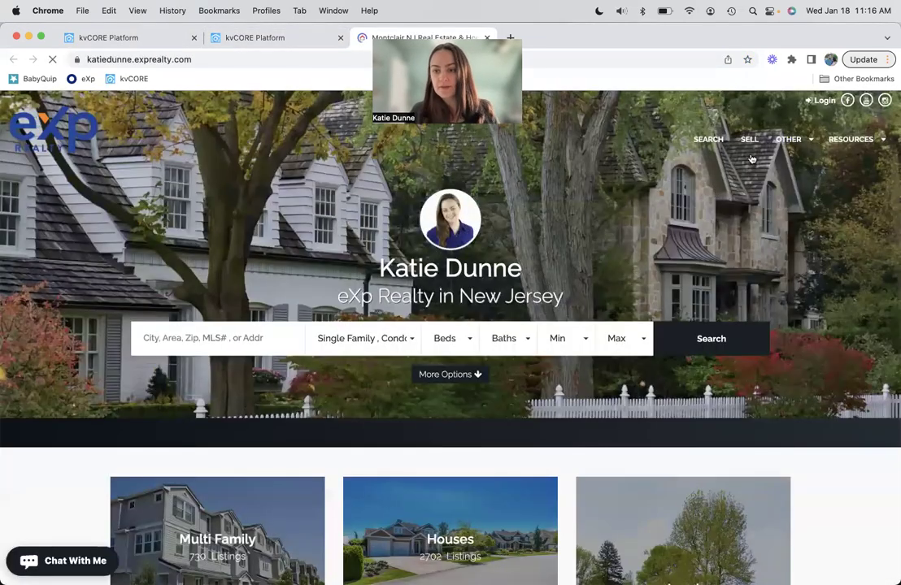
pyautogui.click(749, 143)
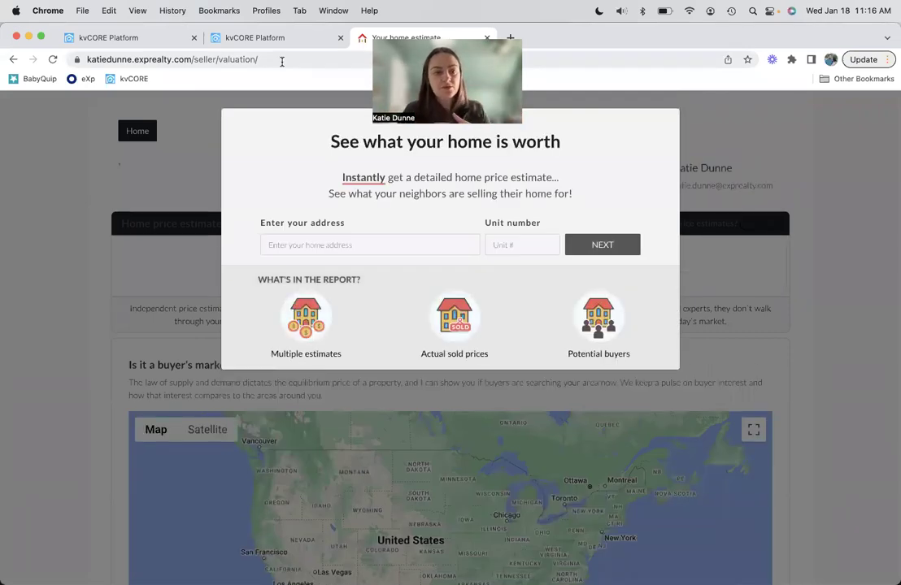
# Copy the valuation page's URL and return to the template editor tab.
pyautogui.click(282, 60)
pyautogui.click(282, 60)
pyautogui.tripleClick(282, 60)
pyautogui.press('super+c')
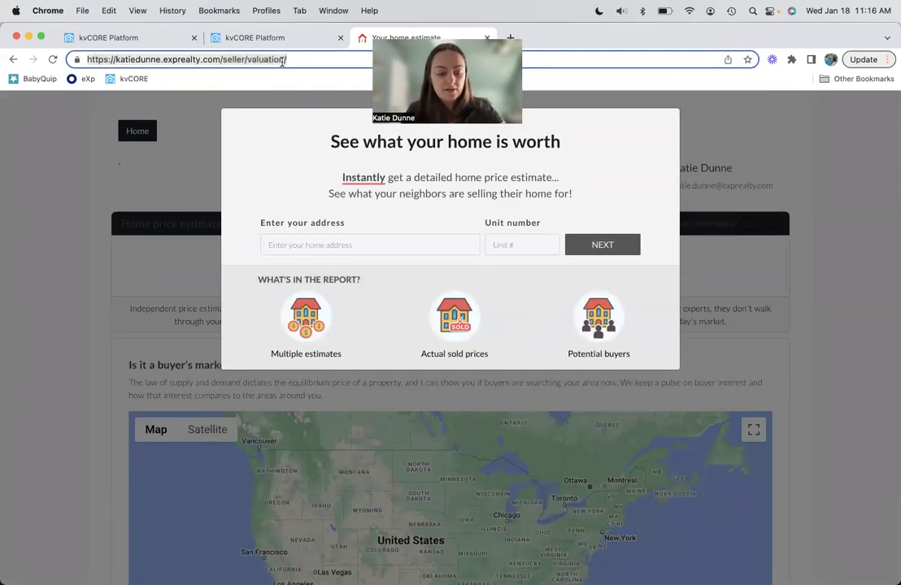
pyautogui.press('BackSpace')
pyautogui.click(150, 39)
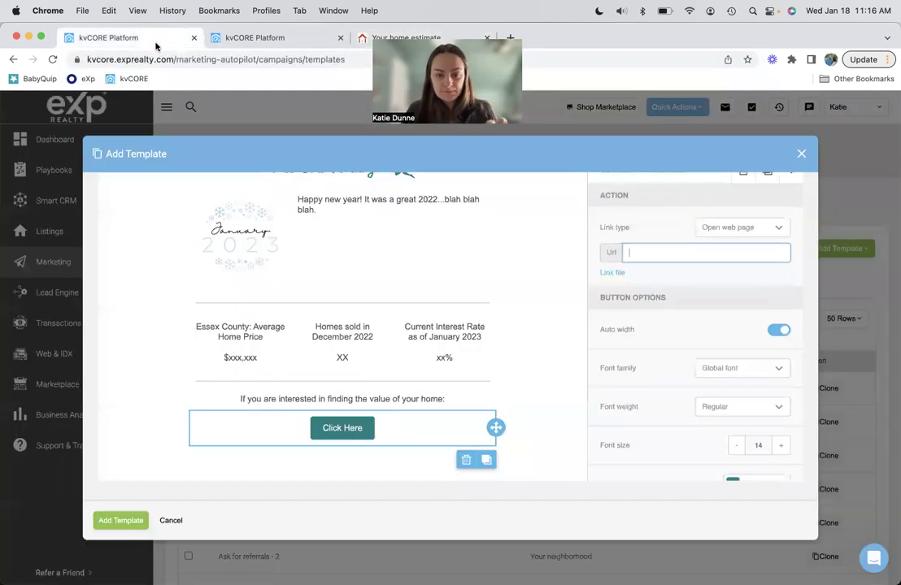
# Paste the home valuation URL as the Click Here button link and set the line above it to 16px.
pyautogui.press('super+v')
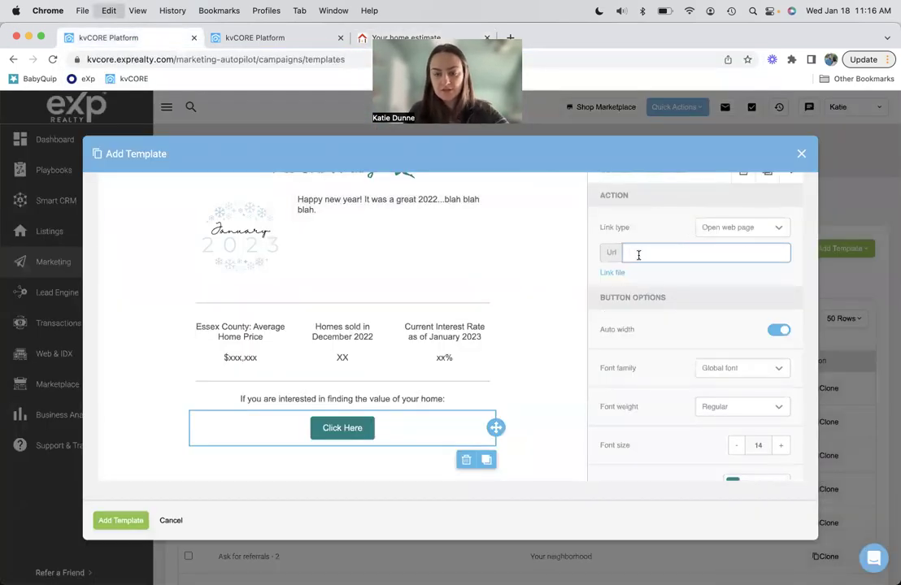
pyautogui.scroll(1, 619, 253)
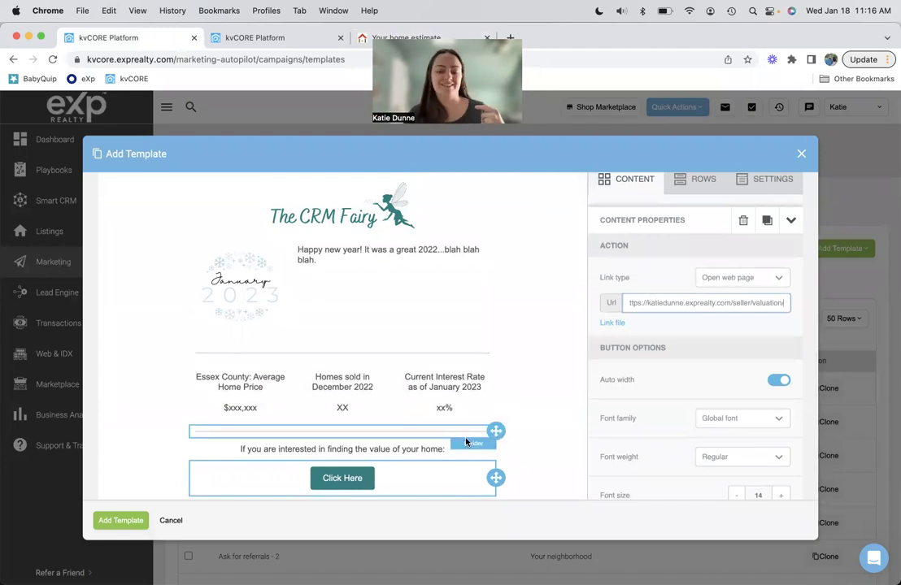
pyautogui.click(429, 443)
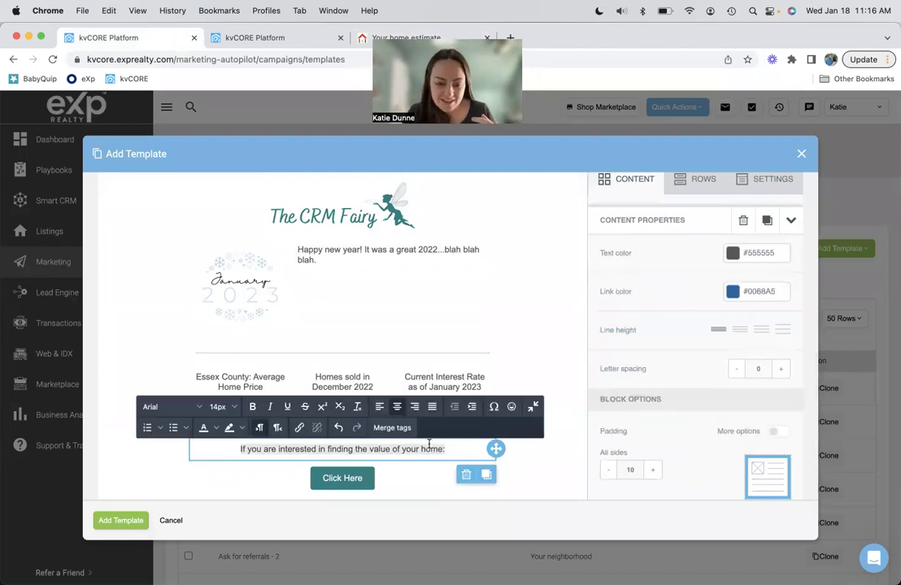
pyautogui.click(234, 406)
pyautogui.click(234, 310)
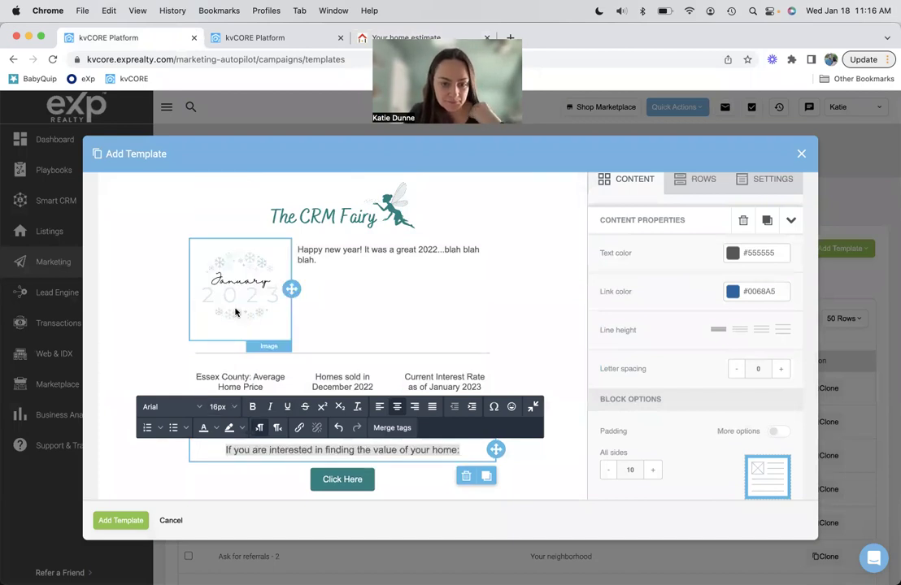
pyautogui.click(504, 297)
pyautogui.scroll(-2, 554, 359)
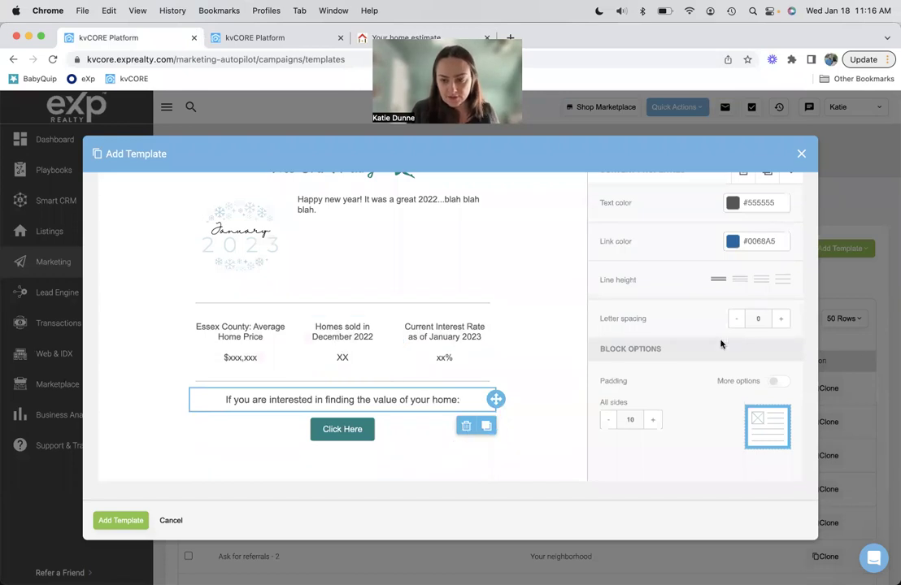
pyautogui.scroll(1, 698, 302)
# Drag a Divider content block onto the canvas just under the Click Here button.
pyautogui.scroll(1, 699, 302)
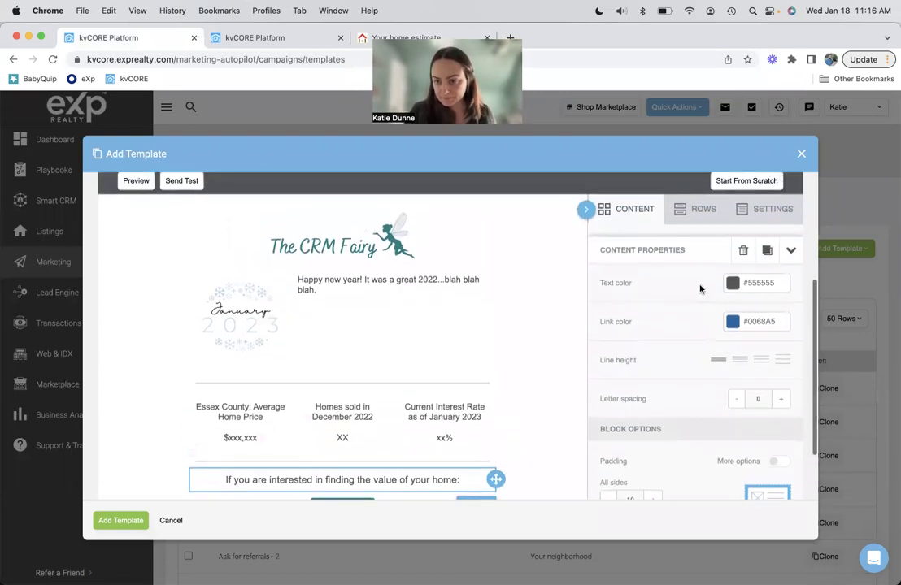
pyautogui.click(689, 211)
pyautogui.scroll(-2, 431, 342)
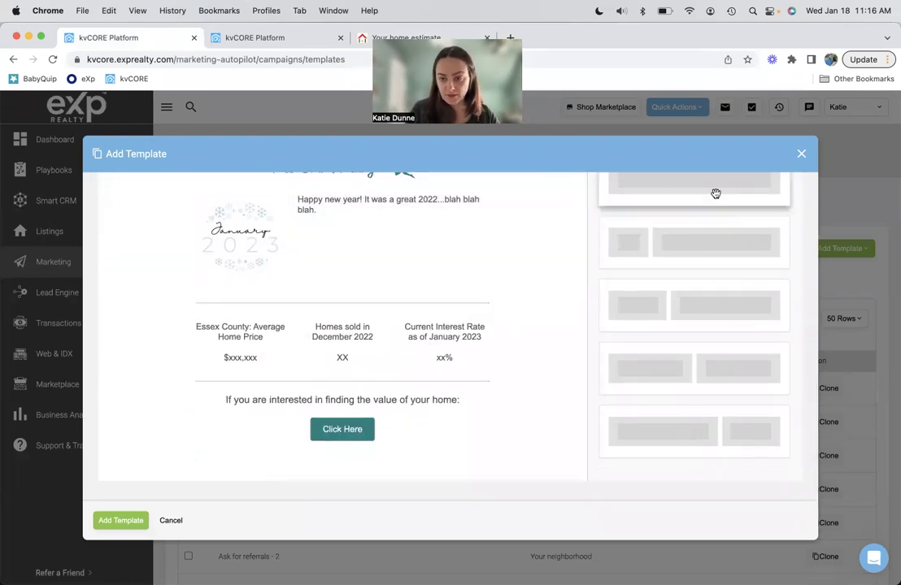
pyautogui.moveTo(317, 486); pyautogui.dragTo(677, 305)
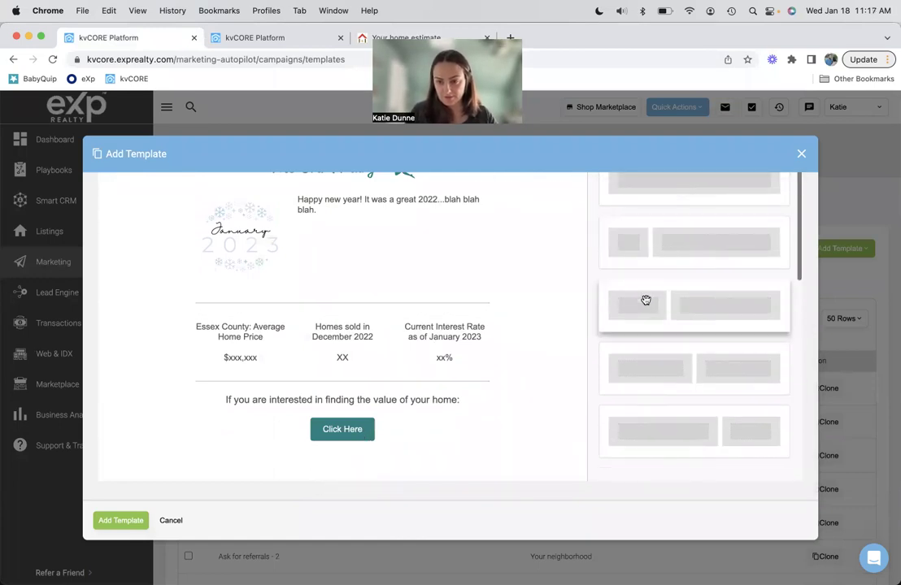
pyautogui.scroll(5, 646, 228)
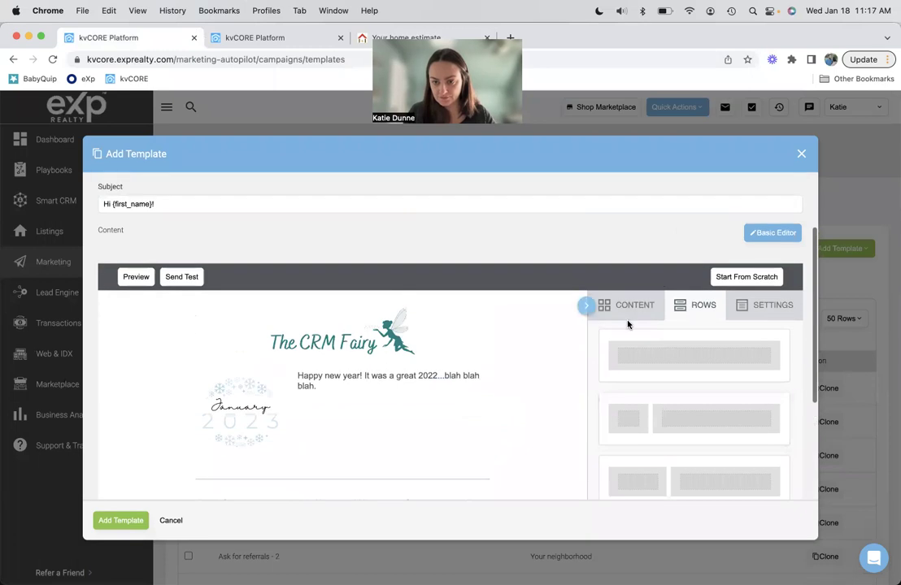
pyautogui.click(630, 307)
pyautogui.scroll(-5, 501, 363)
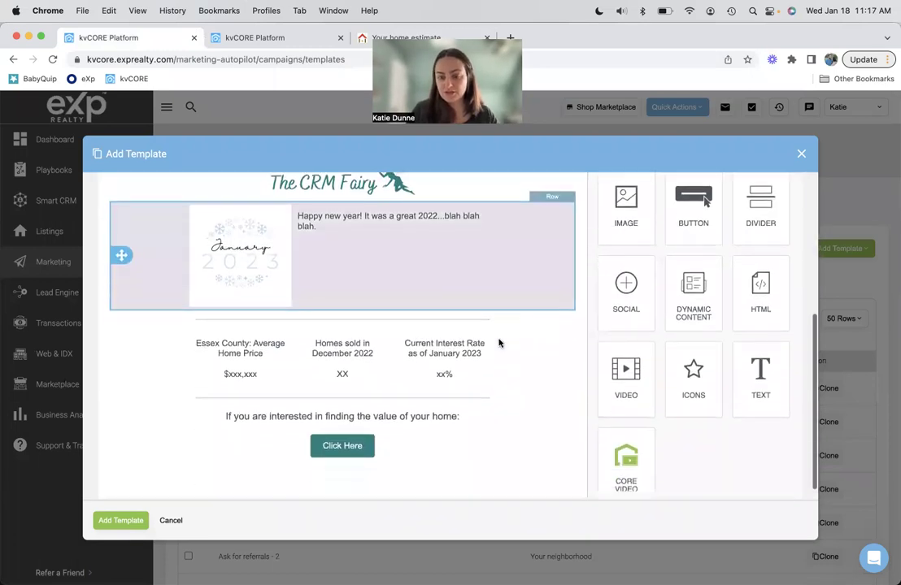
pyautogui.moveTo(761, 208); pyautogui.dragTo(345, 477)
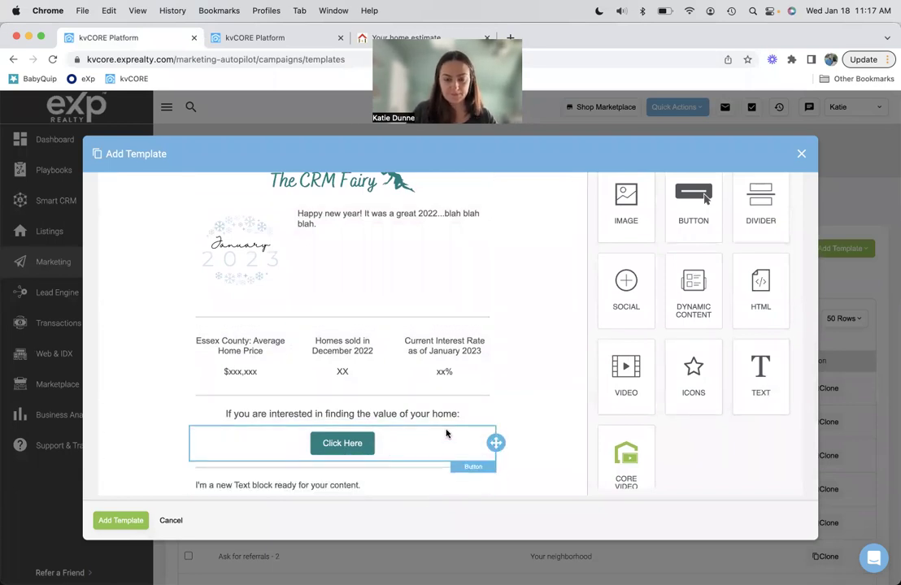
pyautogui.scroll(-1, 341, 407)
# Rewrite the text block as the thank-you line ending 'wonderful start to your new year.'.
pyautogui.click(373, 467)
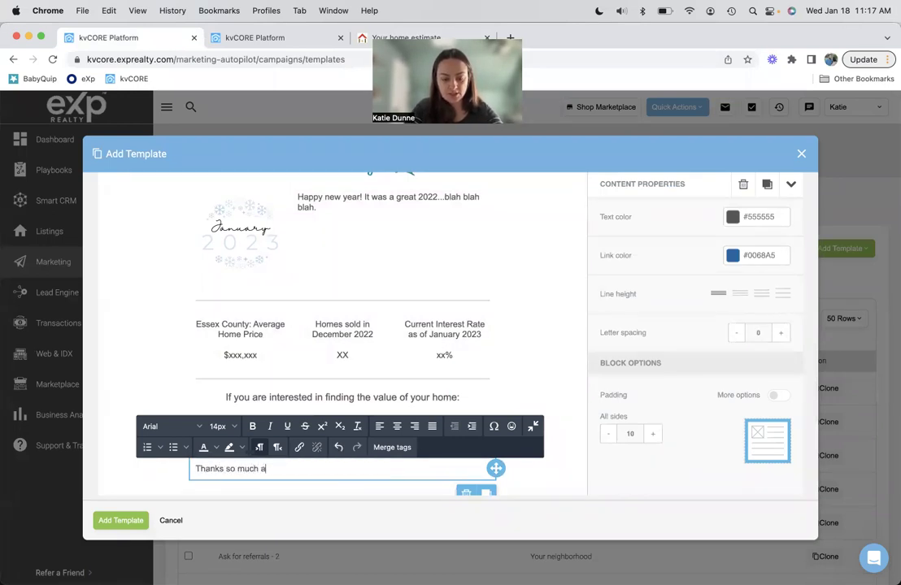
pyautogui.write('nd have a wonderf')
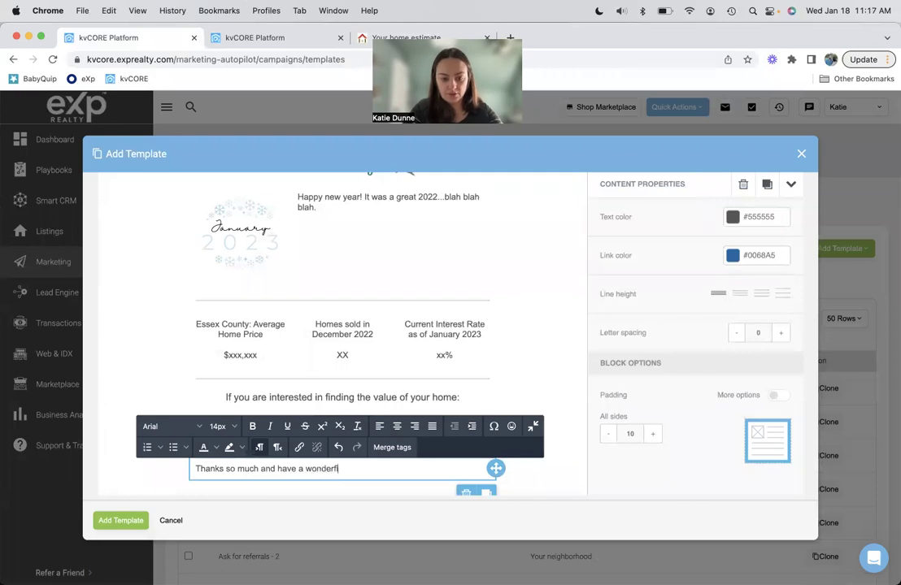
pyautogui.write('ul start ')
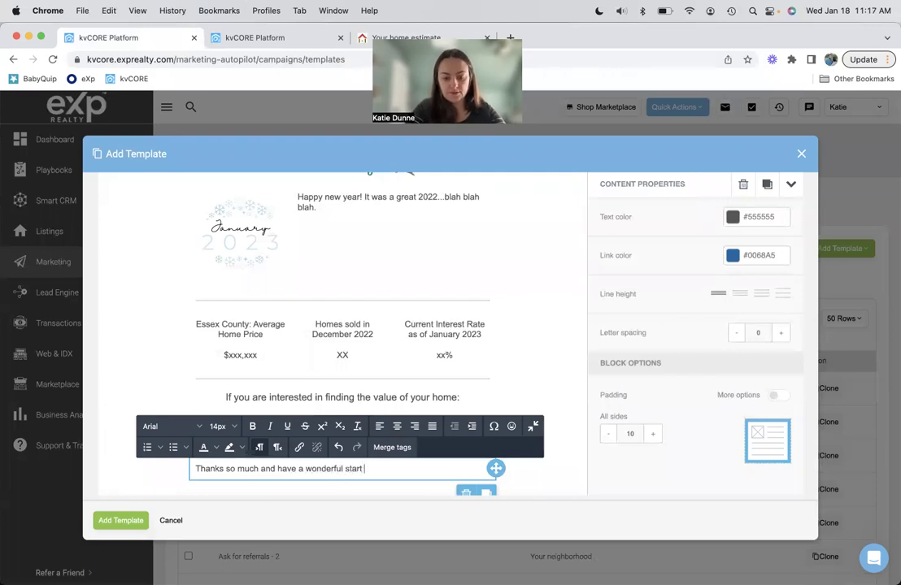
pyautogui.write('to your new ')
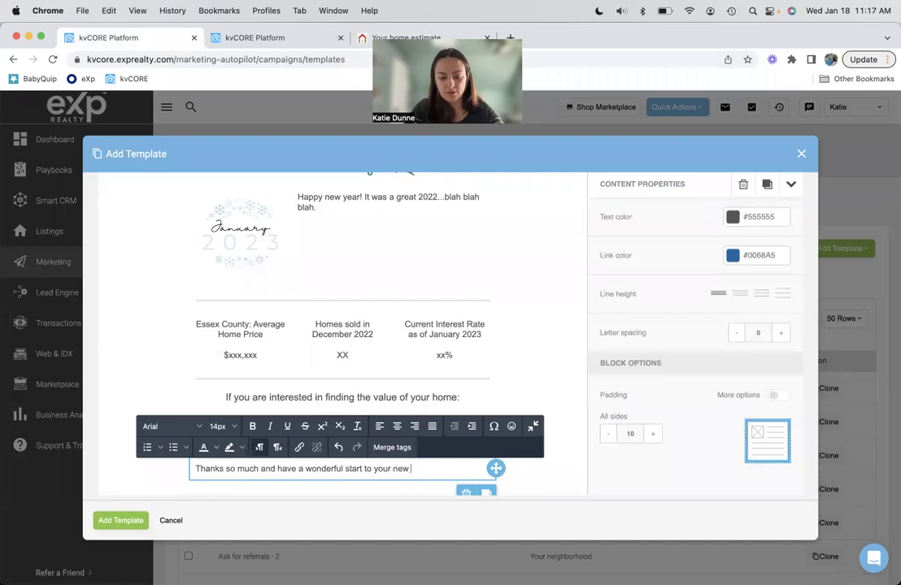
pyautogui.write('year.')
pyautogui.press('Return')
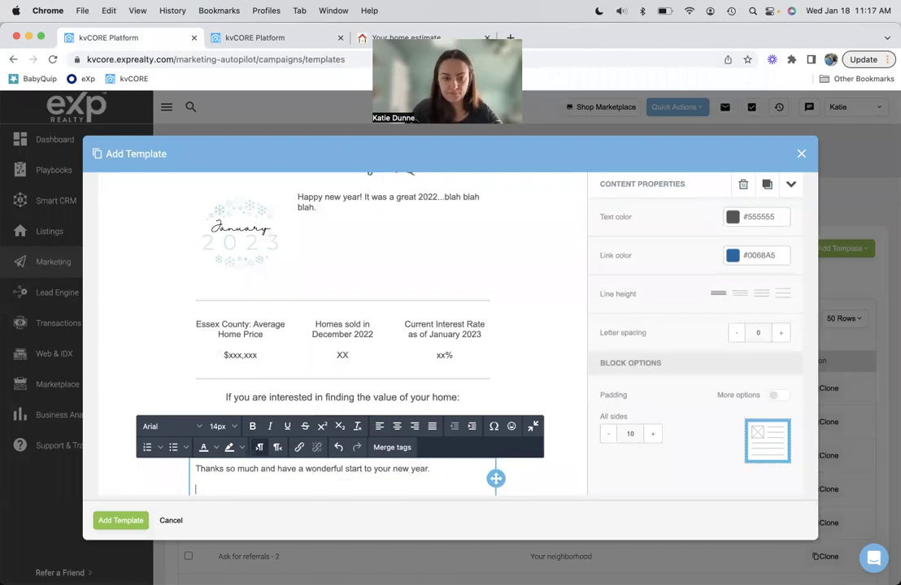
# Insert the Agent Signature merge tag on the new line below the thank-you sentence.
pyautogui.scroll(-1, 398, 382)
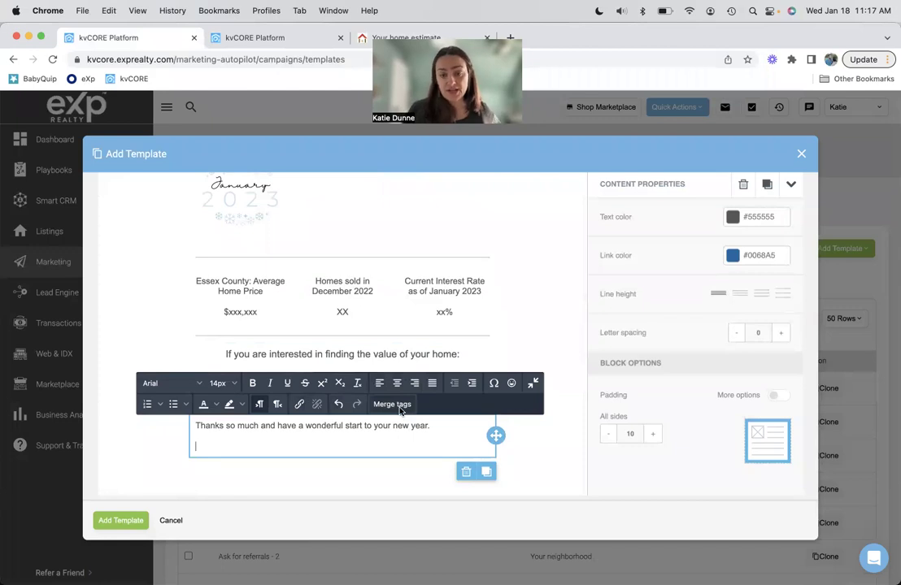
pyautogui.click(399, 411)
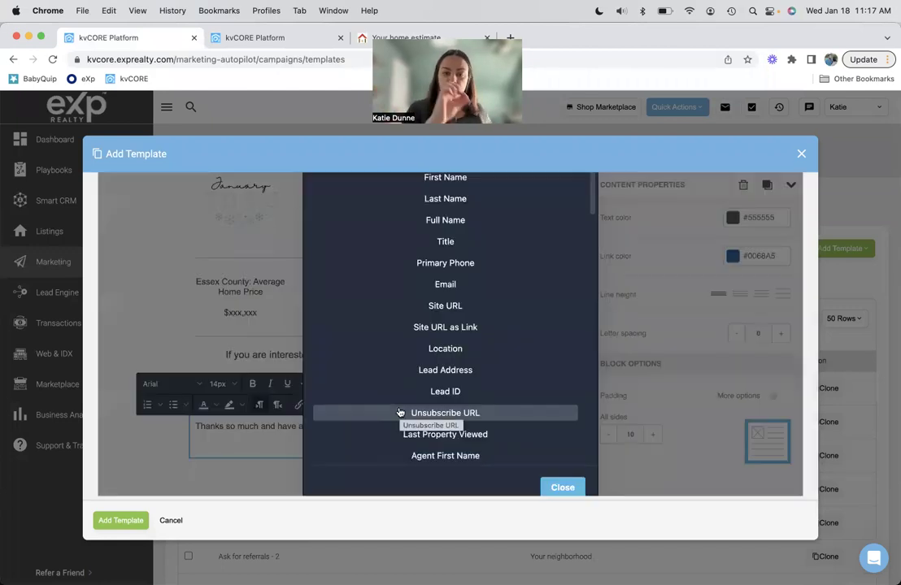
pyautogui.click(163, 331)
pyautogui.scroll(5, 167, 327)
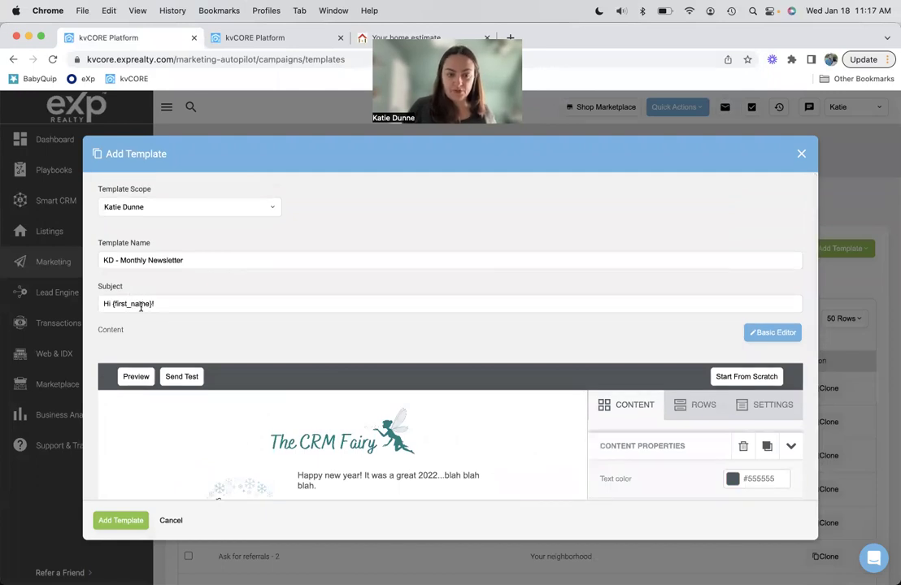
pyautogui.scroll(-2, 261, 421)
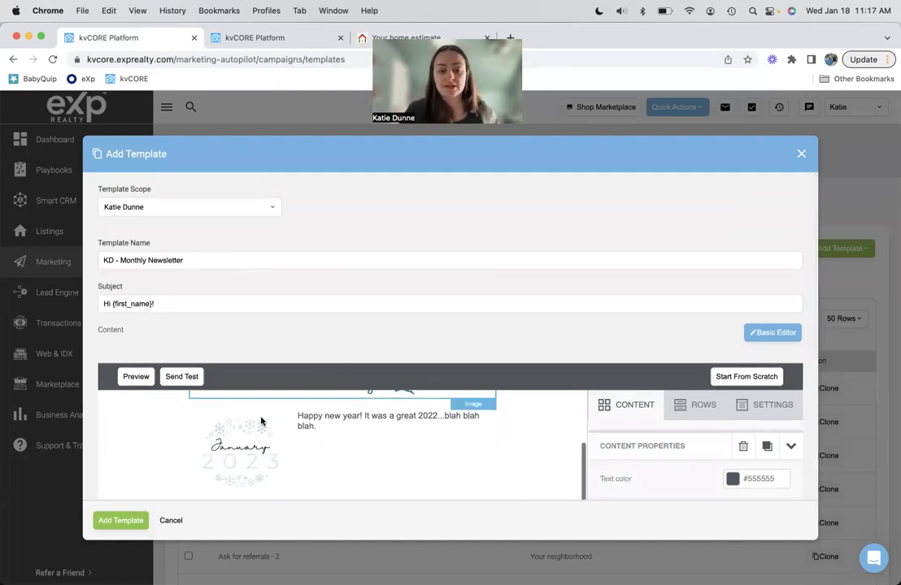
pyautogui.scroll(-5, 340, 293)
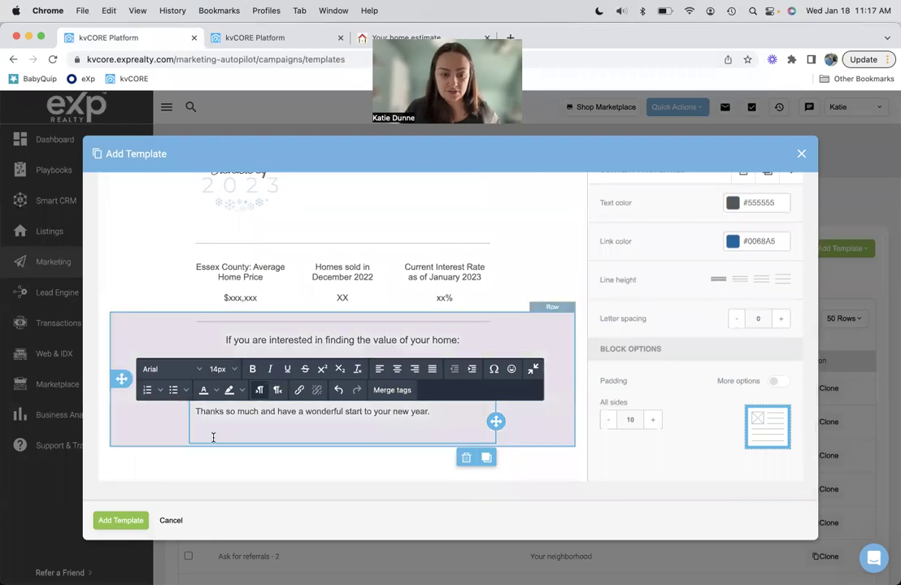
pyautogui.click(389, 391)
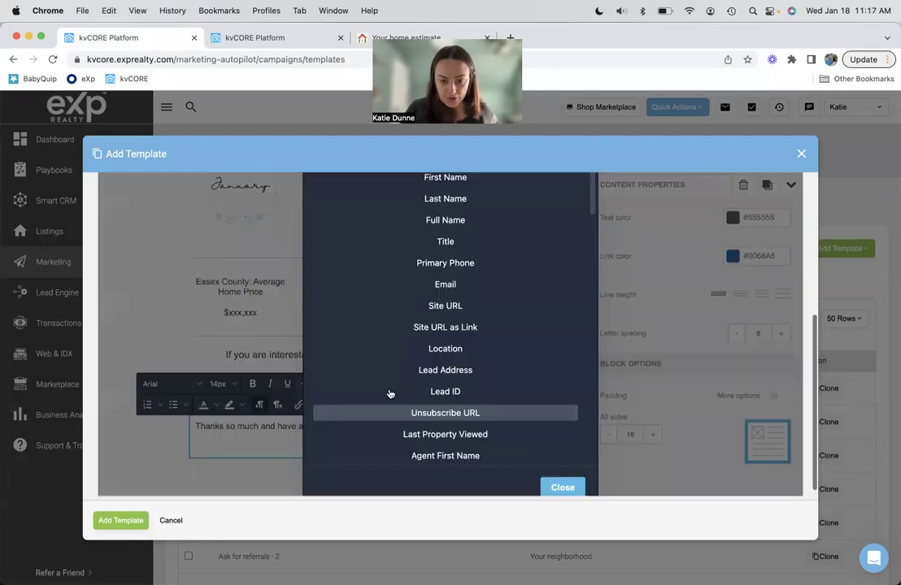
pyautogui.scroll(1, 551, 296)
pyautogui.scroll(-2, 551, 296)
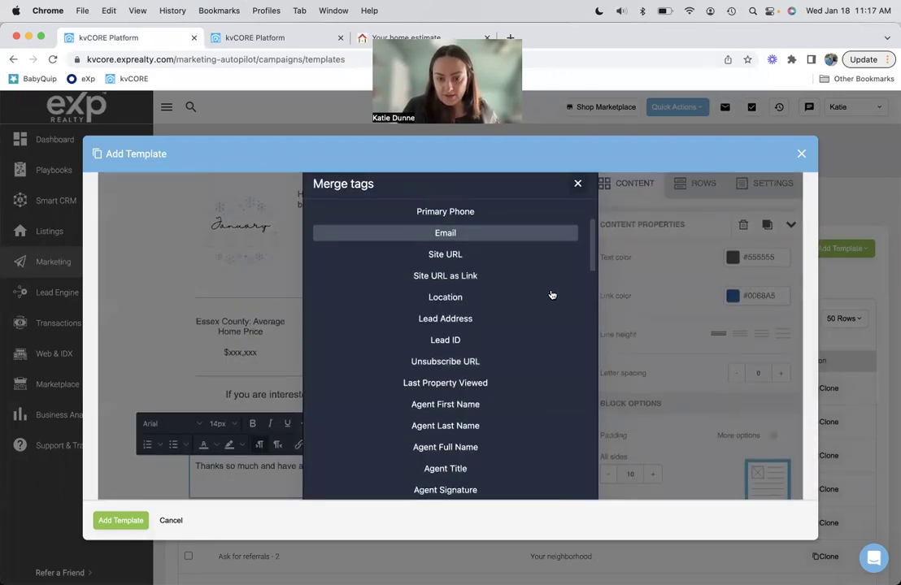
pyautogui.scroll(-1, 551, 295)
pyautogui.scroll(3, 551, 295)
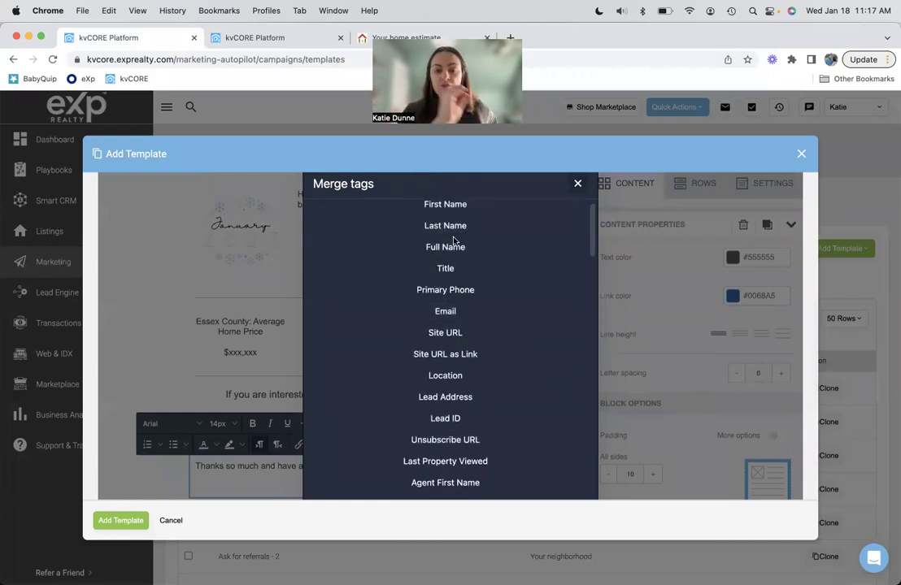
pyautogui.scroll(-3, 486, 302)
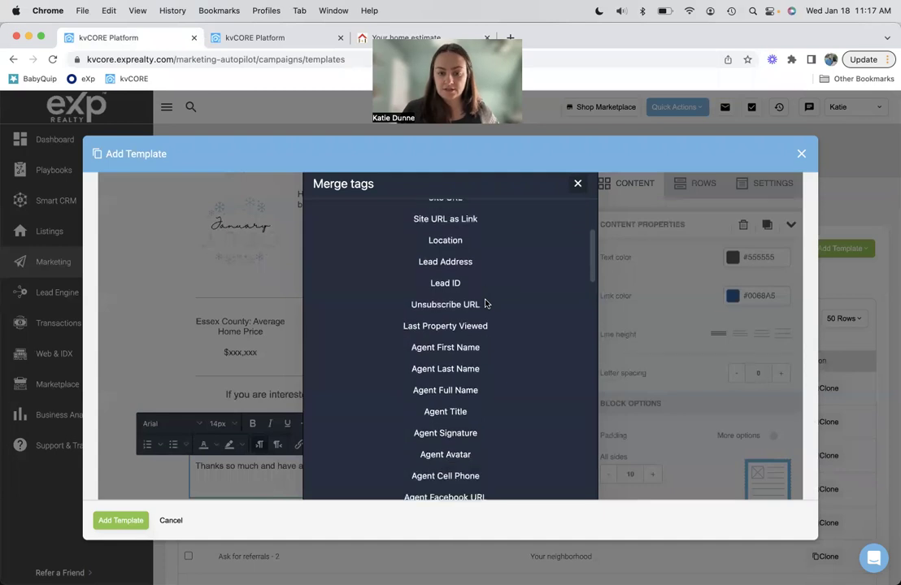
pyautogui.scroll(-2, 485, 303)
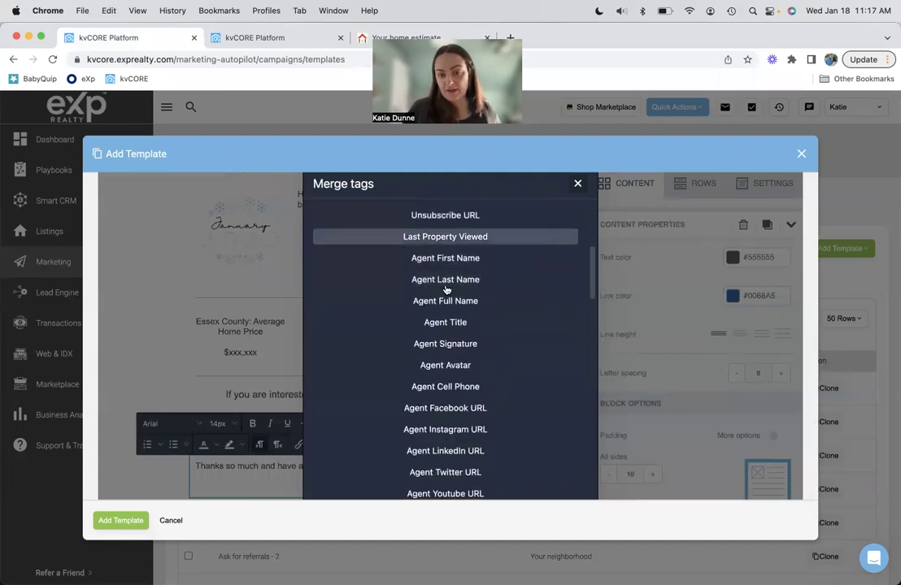
pyautogui.click(458, 344)
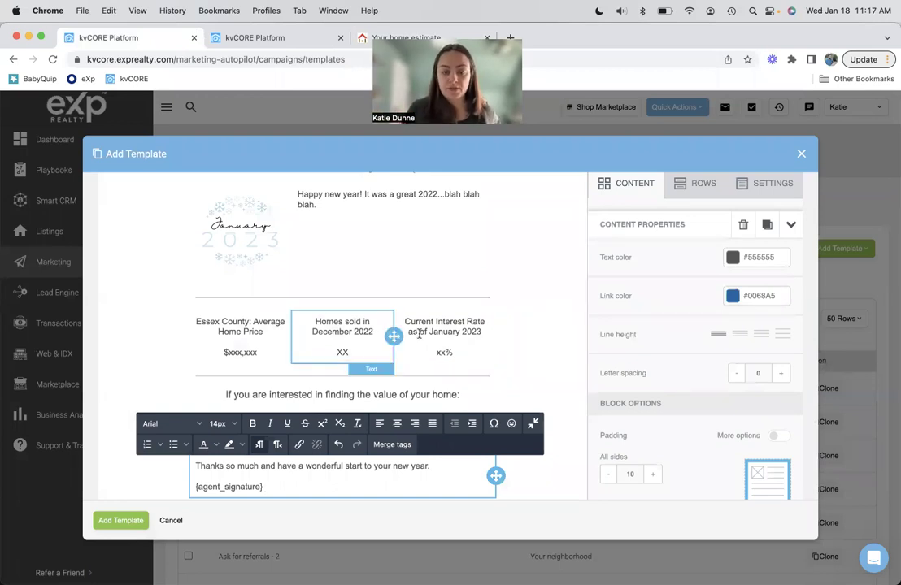
# Add the Unsubscribe URL merge tag on a line below the signature.
pyautogui.scroll(-2, 509, 344)
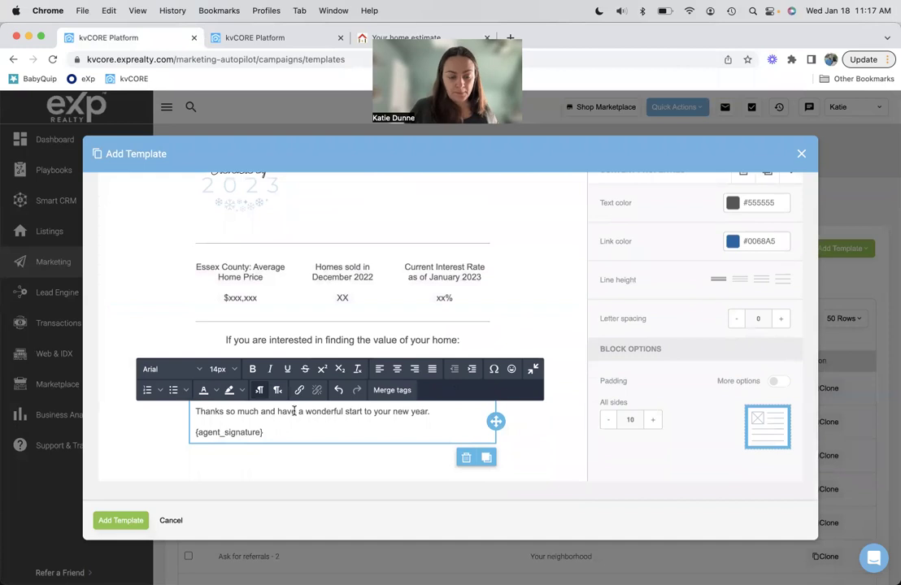
pyautogui.press('Return')
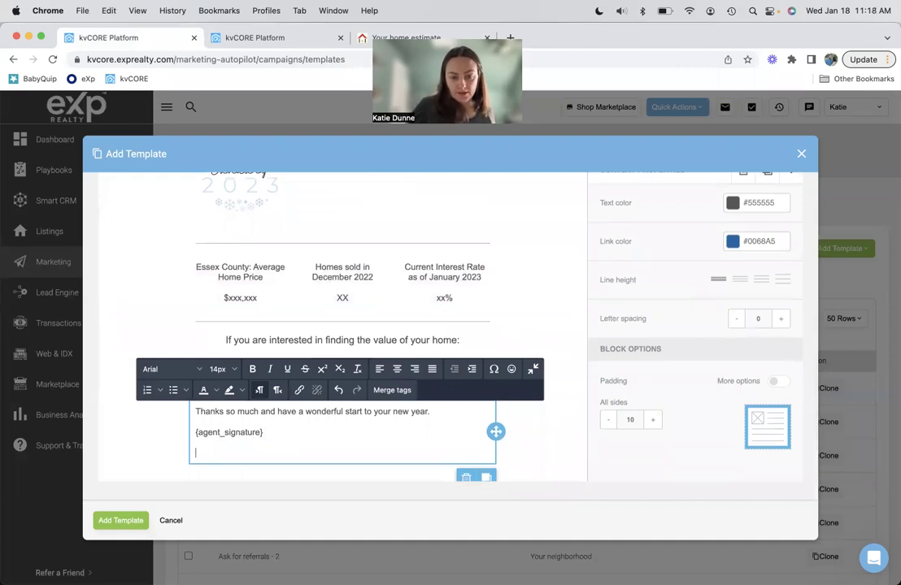
pyautogui.click(391, 390)
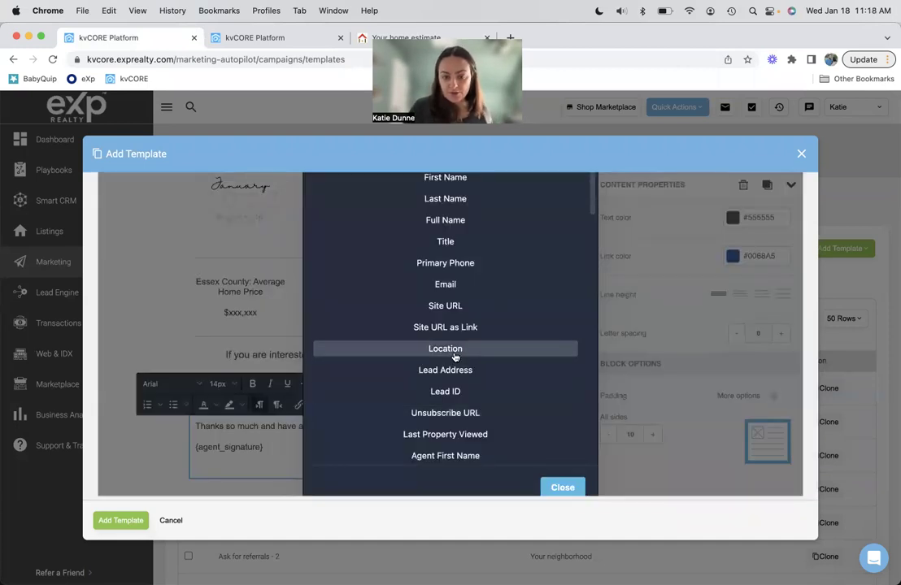
pyautogui.click(459, 413)
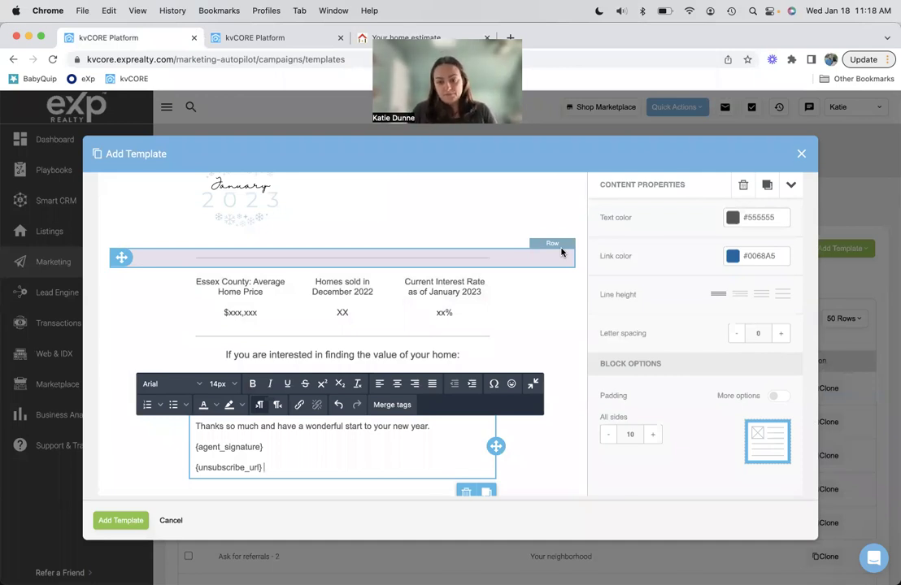
pyautogui.scroll(-2, 555, 244)
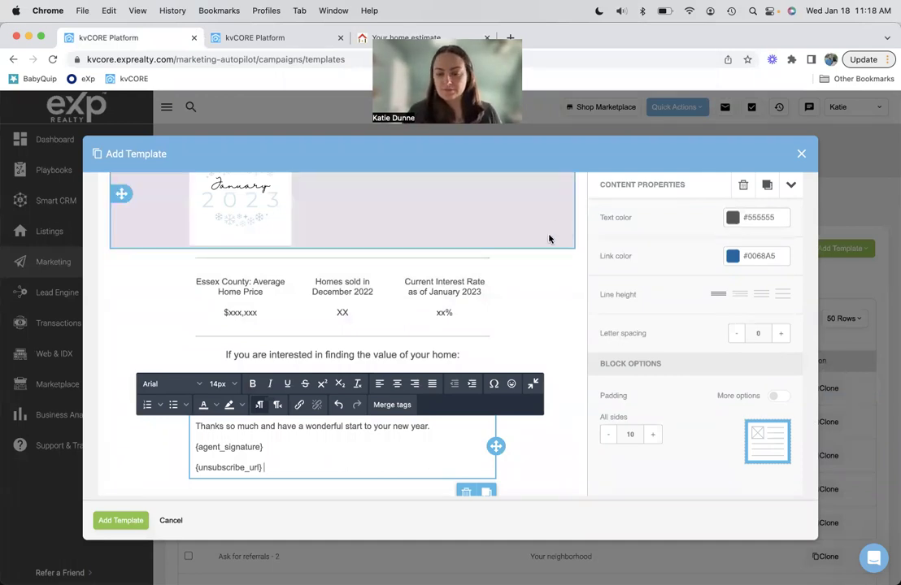
pyautogui.scroll(4, 557, 309)
pyautogui.scroll(-1, 558, 331)
pyautogui.scroll(5, 558, 331)
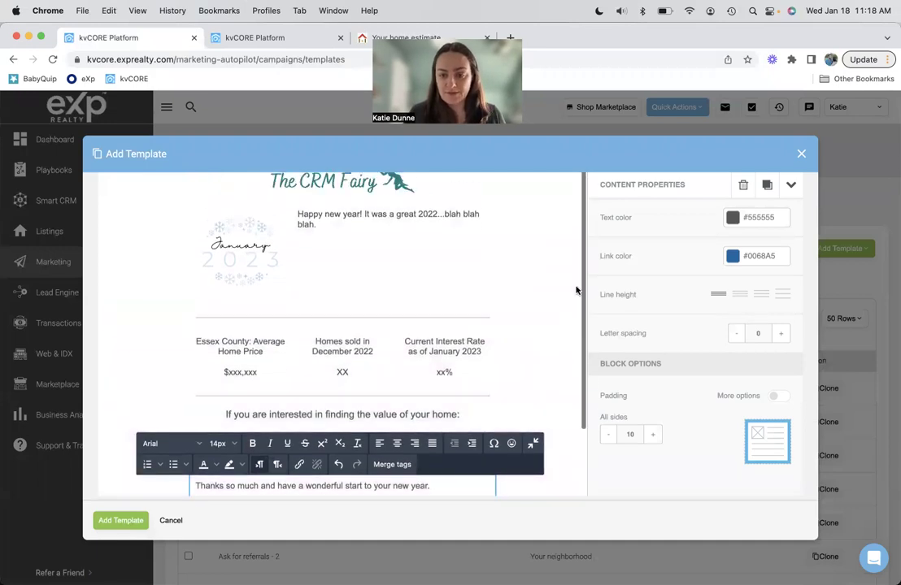
pyautogui.scroll(-5, 555, 317)
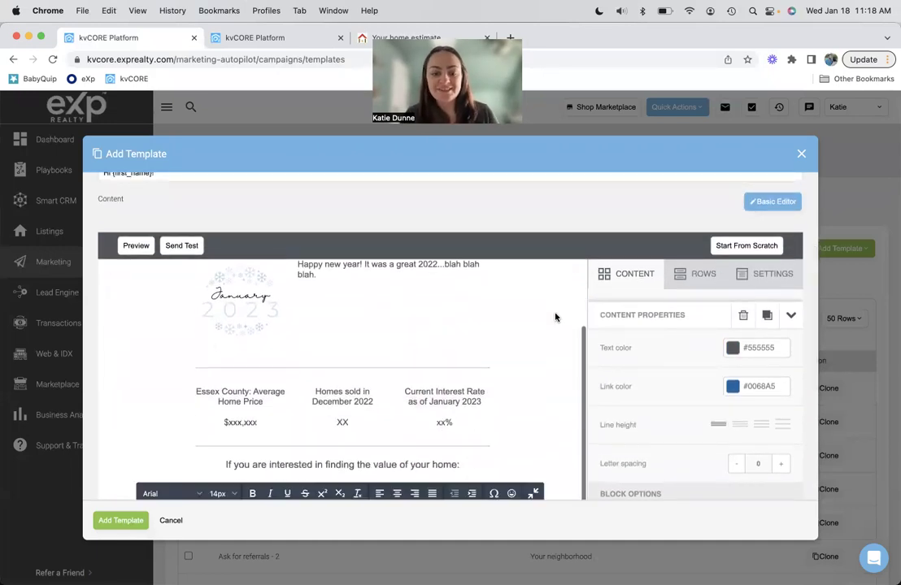
pyautogui.click(558, 442)
pyautogui.scroll(2, 529, 321)
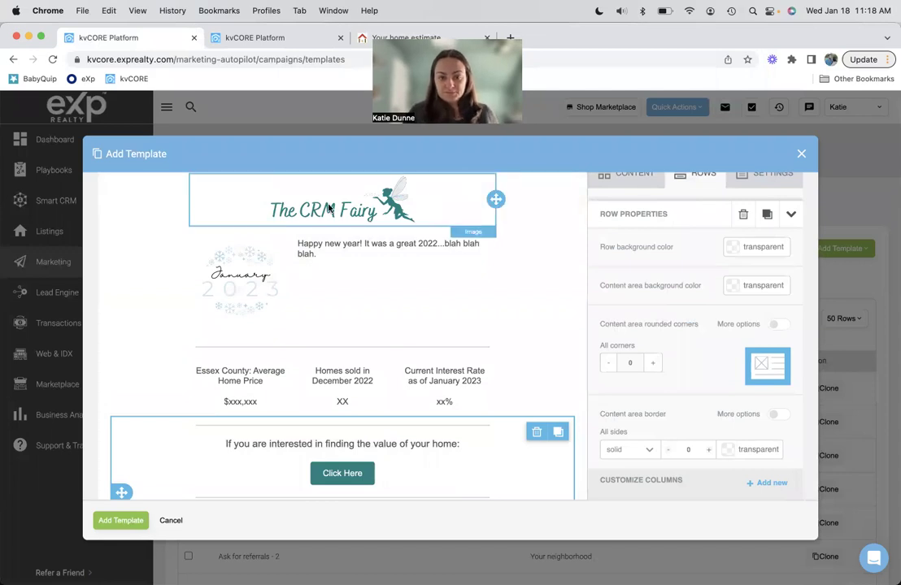
pyautogui.scroll(2, 736, 256)
pyautogui.click(634, 219)
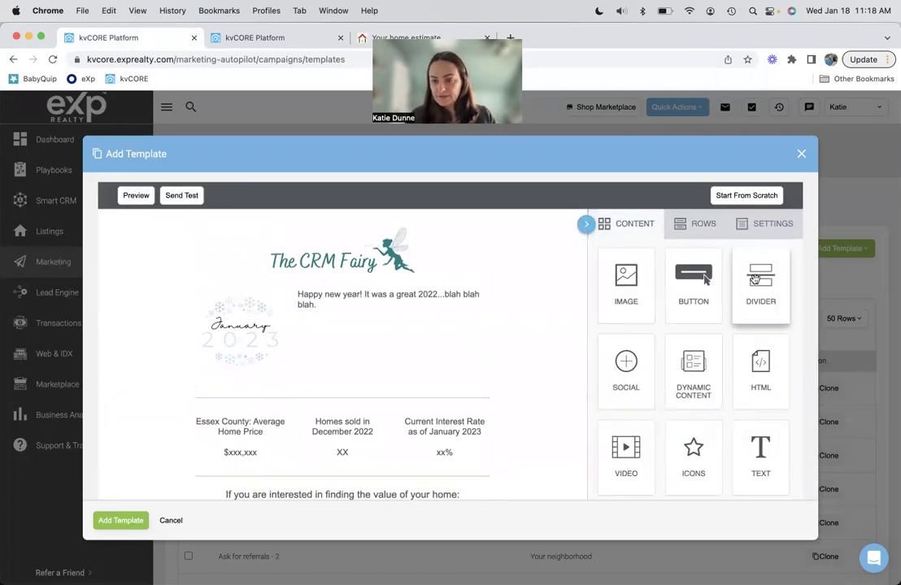
pyautogui.moveTo(760, 289)
pyautogui.mouseDown()
pyautogui.moveTo(757, 281)
pyautogui.moveTo(356, 260)
pyautogui.moveTo(352, 272)
pyautogui.mouseUp()
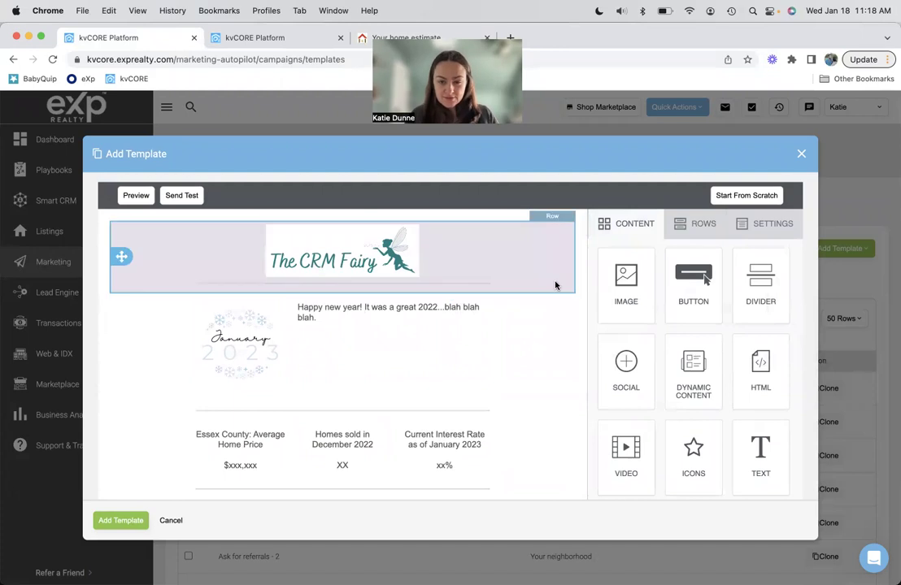
pyautogui.click(555, 280)
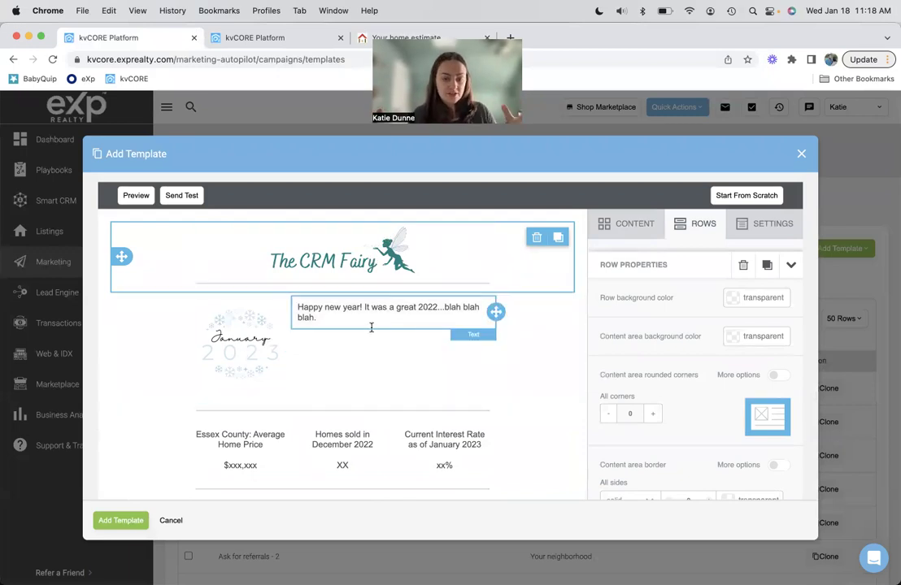
pyautogui.scroll(-2, 371, 327)
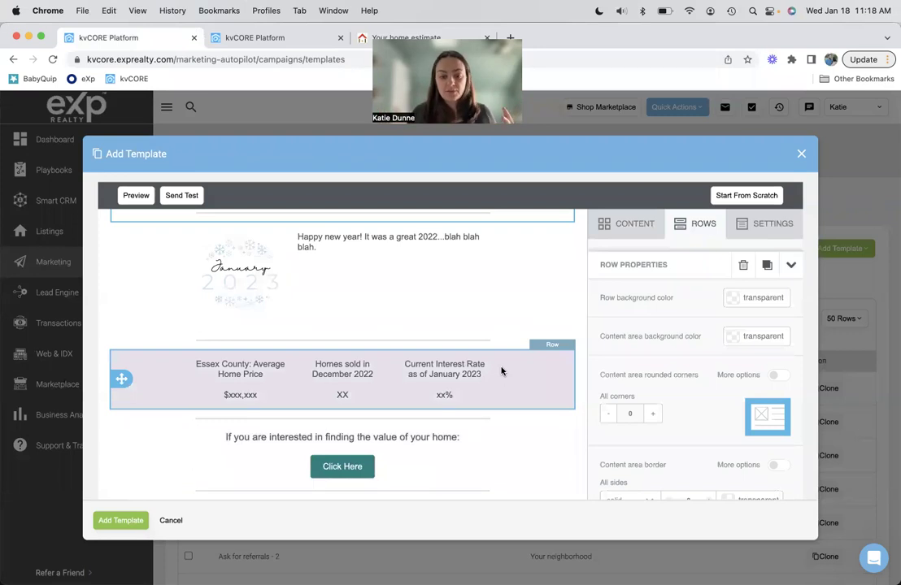
pyautogui.scroll(-2, 418, 323)
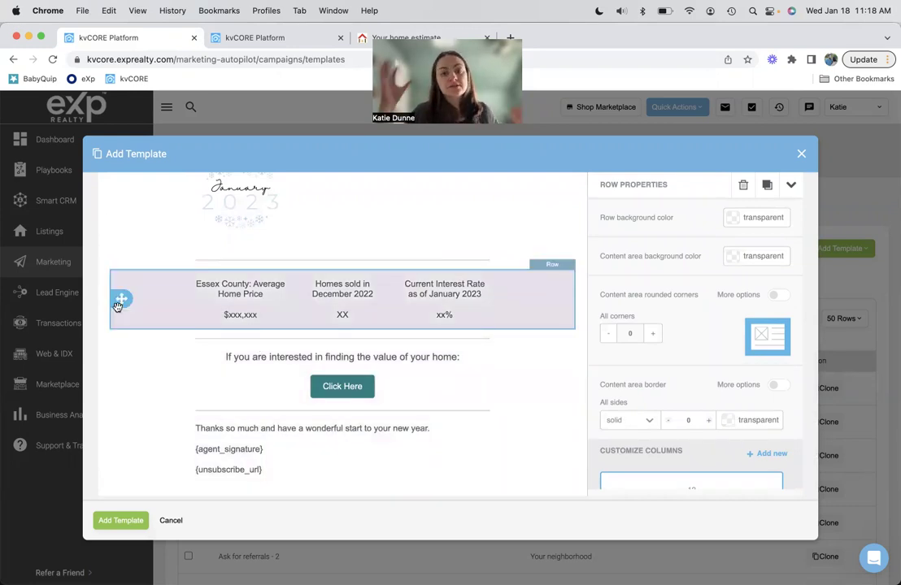
# Select the Click Here button, the closing thank-you text, and the row holding them.
pyautogui.click(338, 386)
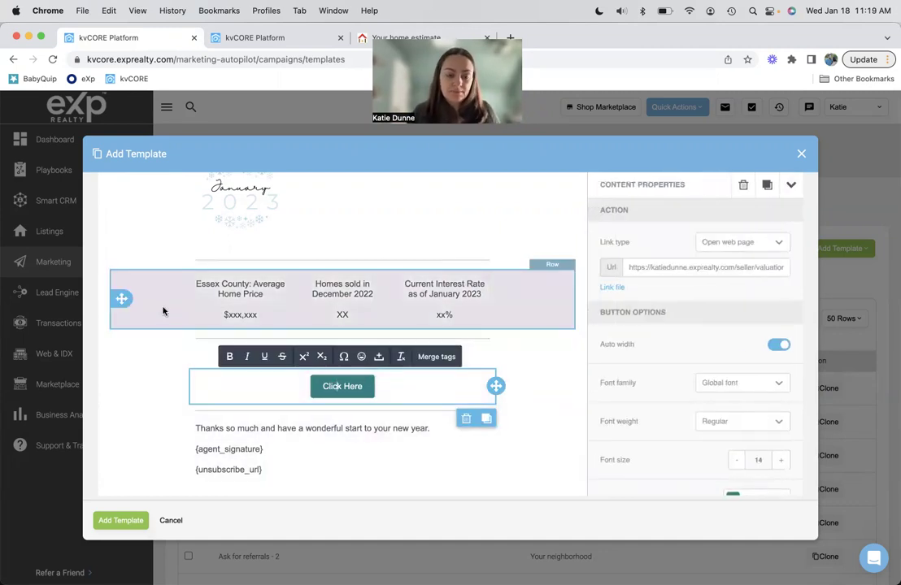
pyautogui.scroll(-1, 162, 311)
pyautogui.click(438, 415)
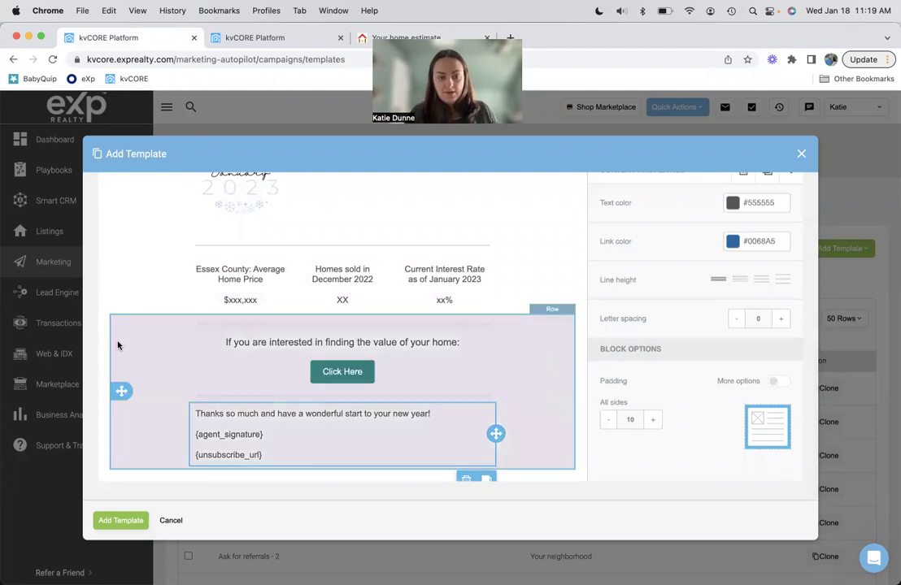
pyautogui.click(118, 345)
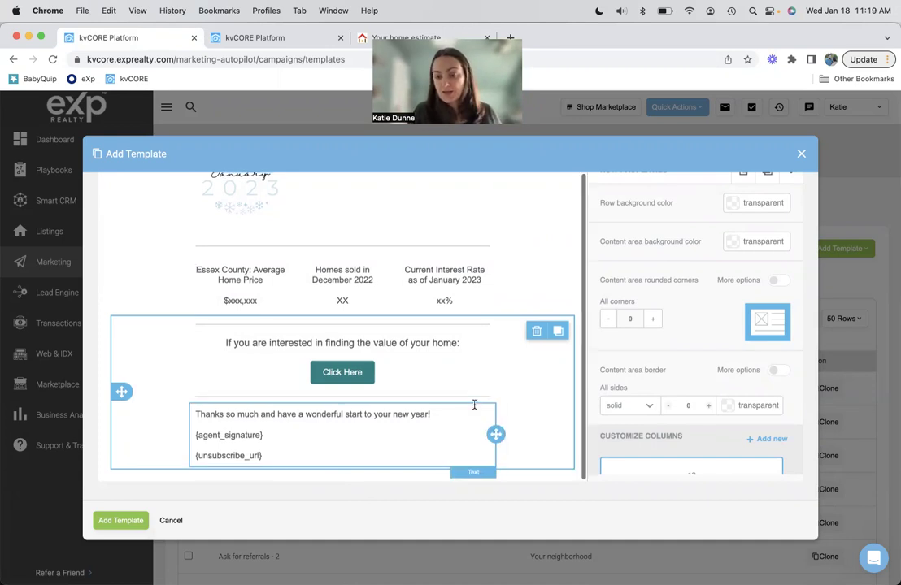
# Show the CONTENT panel of blocks that can be added to the email.
pyautogui.scroll(5, 476, 404)
pyautogui.scroll(-2, 497, 309)
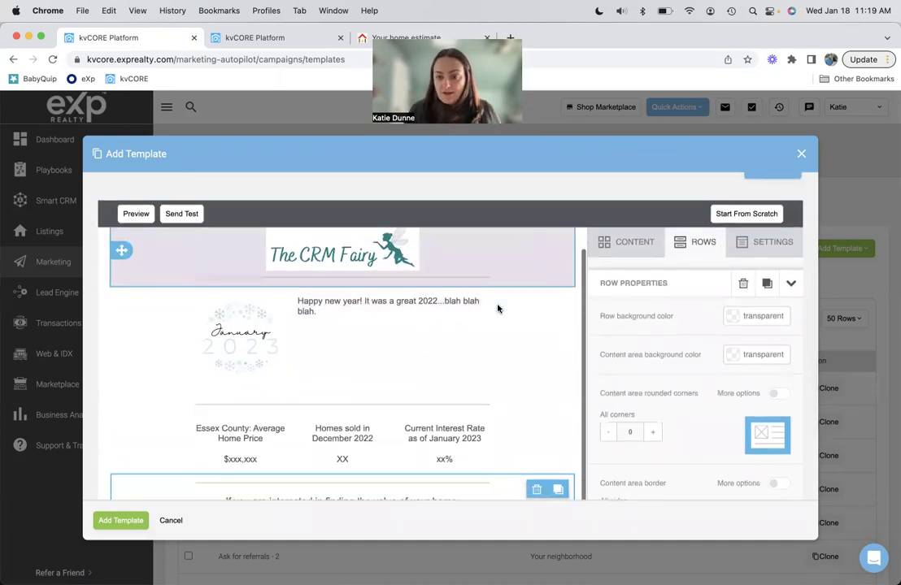
pyautogui.scroll(-2, 553, 180)
pyautogui.click(629, 214)
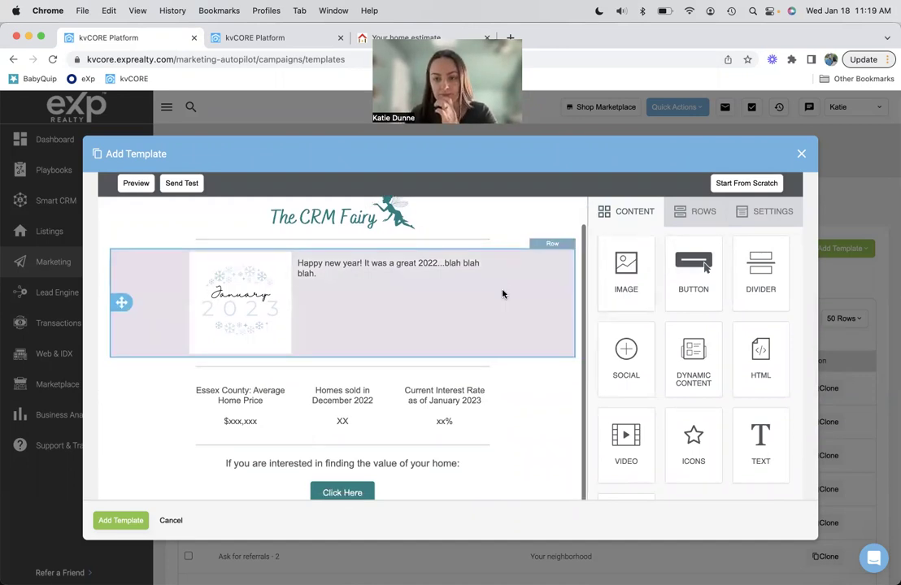
pyautogui.scroll(-4, 503, 295)
pyautogui.scroll(3, 705, 294)
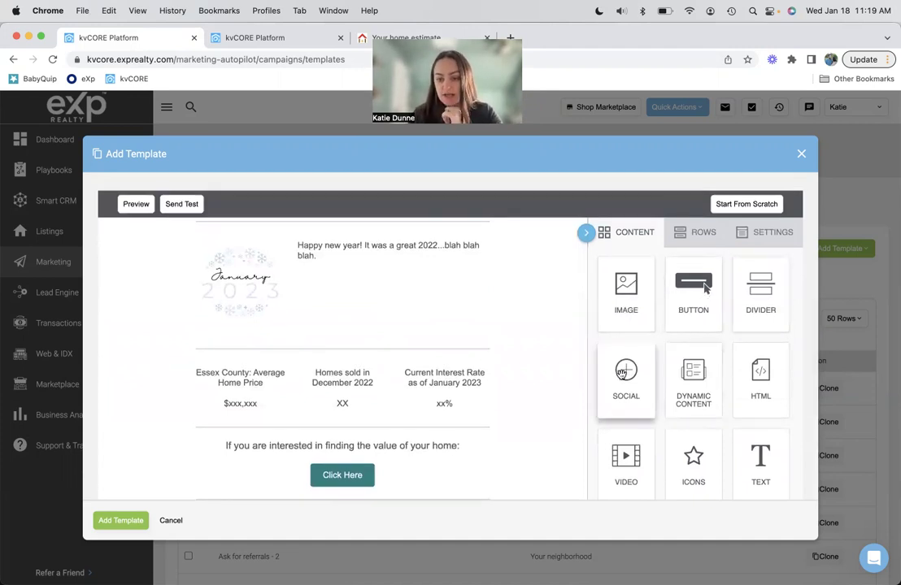
pyautogui.scroll(-3, 515, 346)
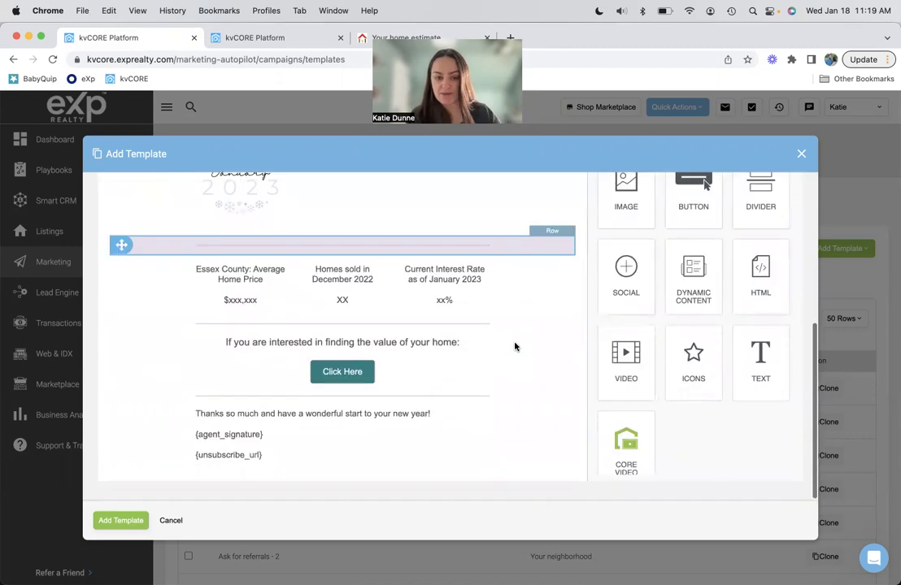
pyautogui.moveTo(696, 268); pyautogui.dragTo(321, 462)
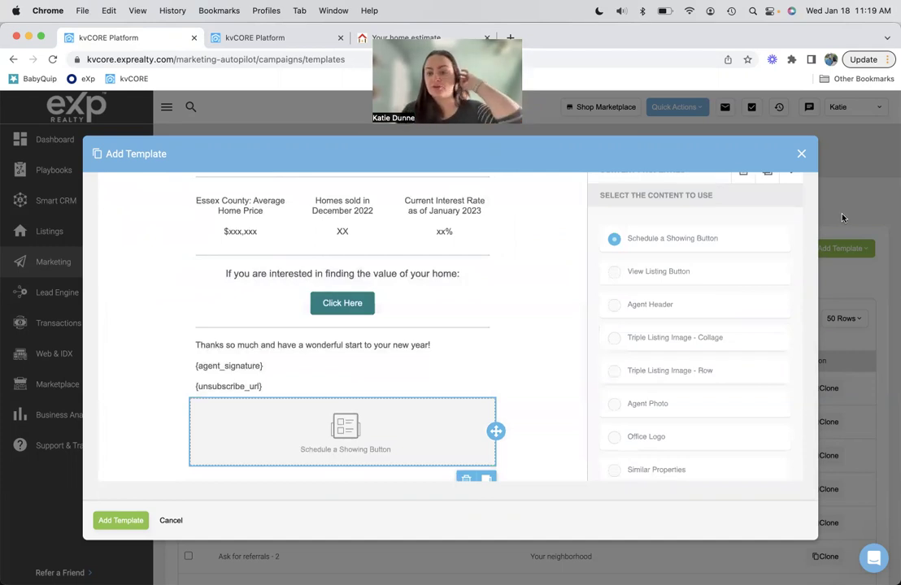
pyautogui.scroll(-2, 757, 332)
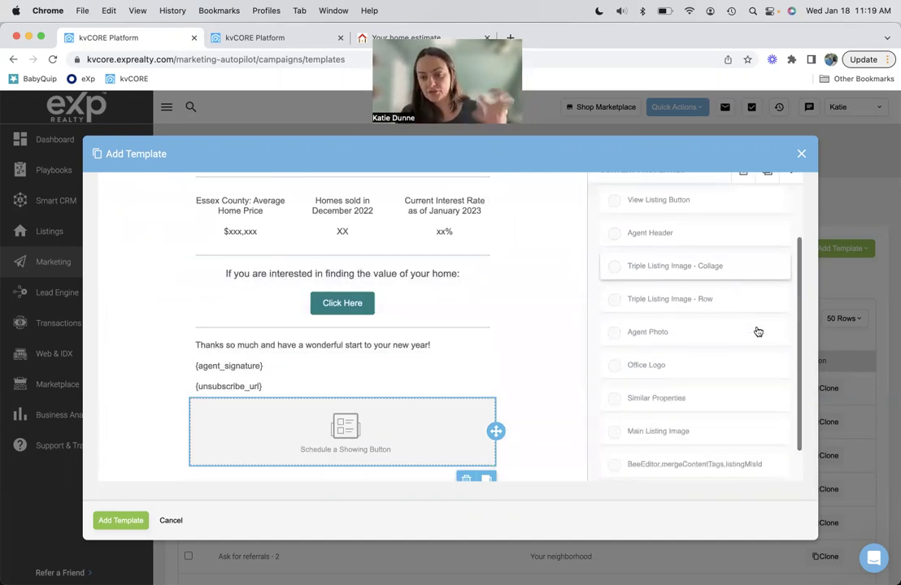
pyautogui.scroll(-1, 757, 331)
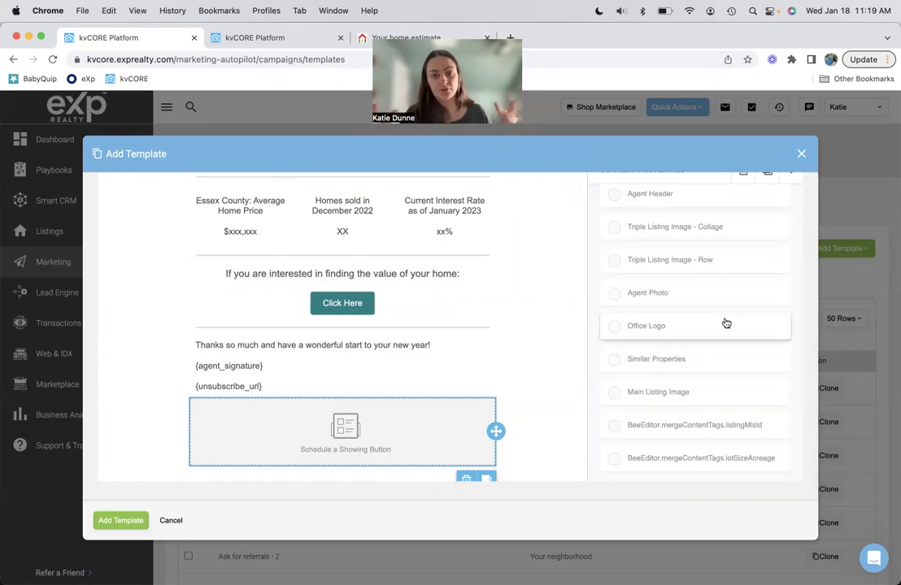
pyautogui.scroll(5, 726, 324)
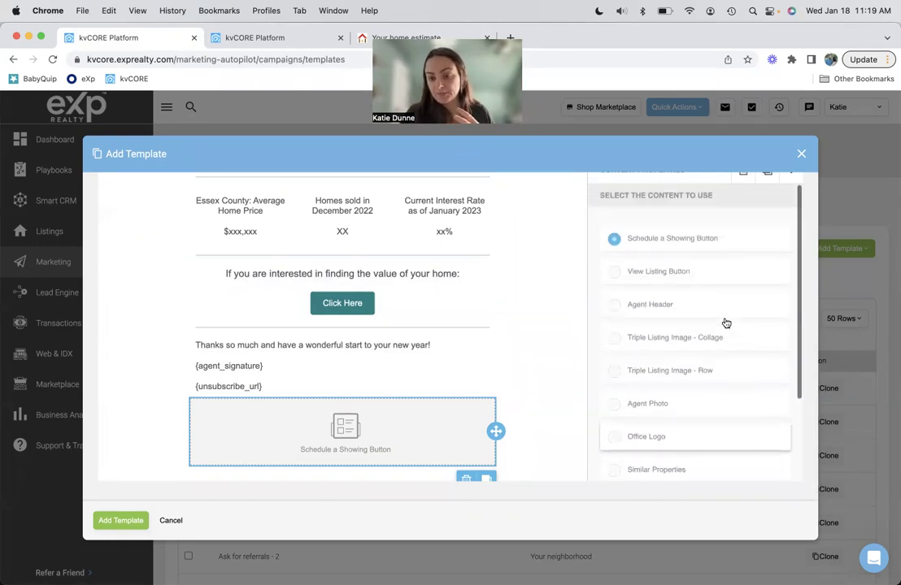
pyautogui.scroll(-2, 726, 324)
pyautogui.scroll(-1, 726, 323)
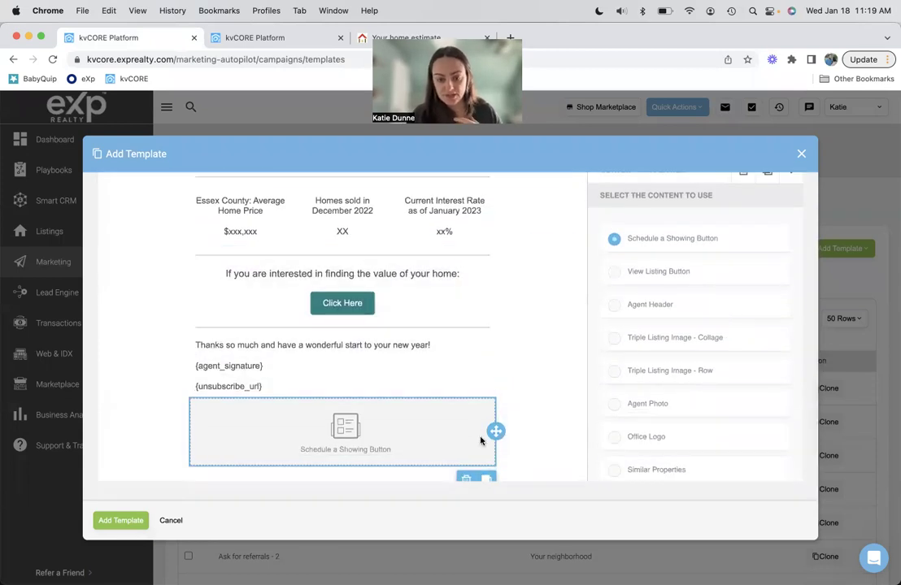
pyautogui.click(465, 479)
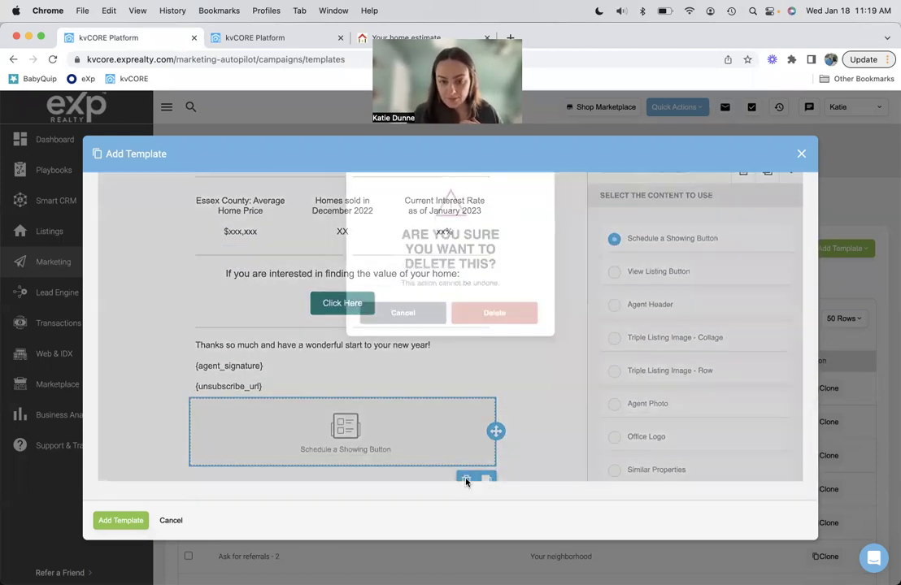
pyautogui.click(481, 361)
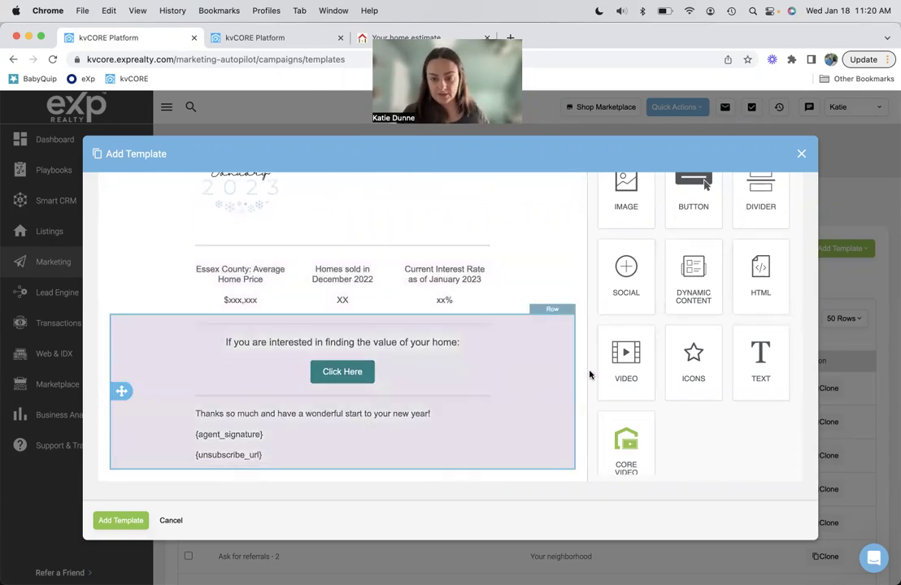
pyautogui.moveTo(624, 358); pyautogui.dragTo(336, 470)
pyautogui.click(355, 428)
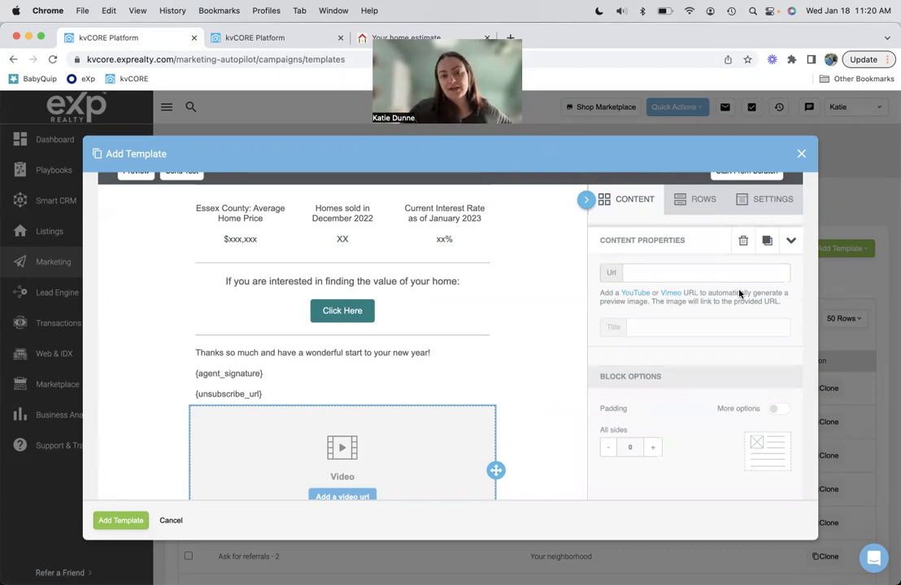
pyautogui.scroll(-1, 501, 356)
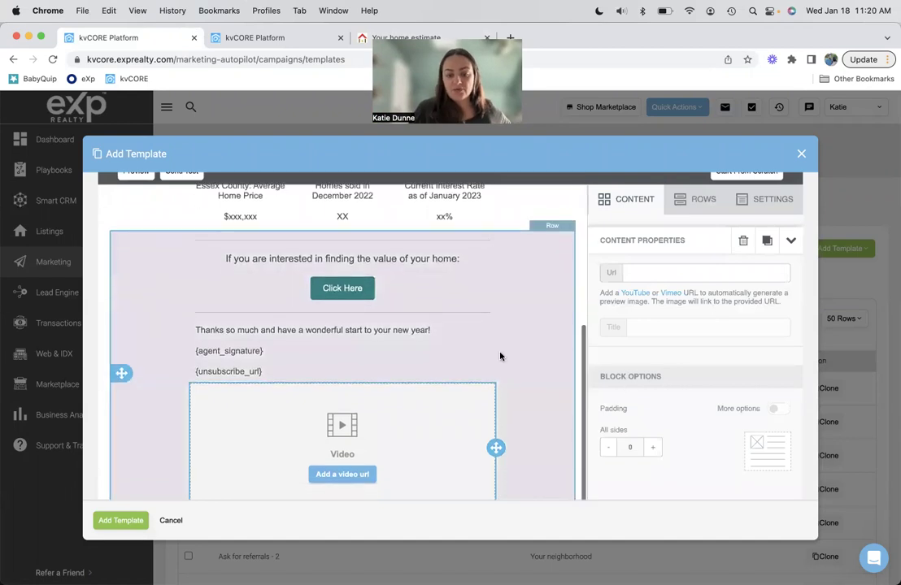
pyautogui.scroll(-3, 437, 447)
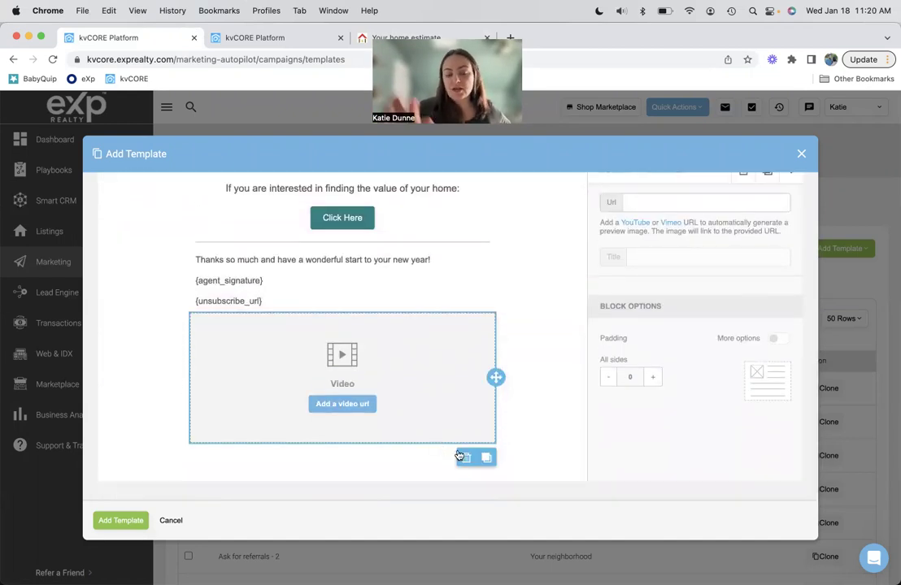
pyautogui.click(463, 458)
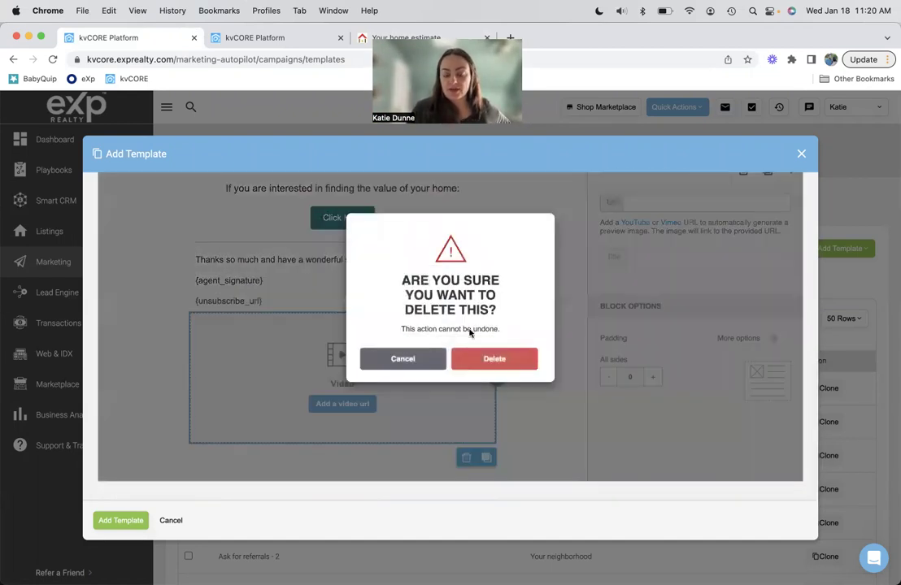
pyautogui.click(490, 366)
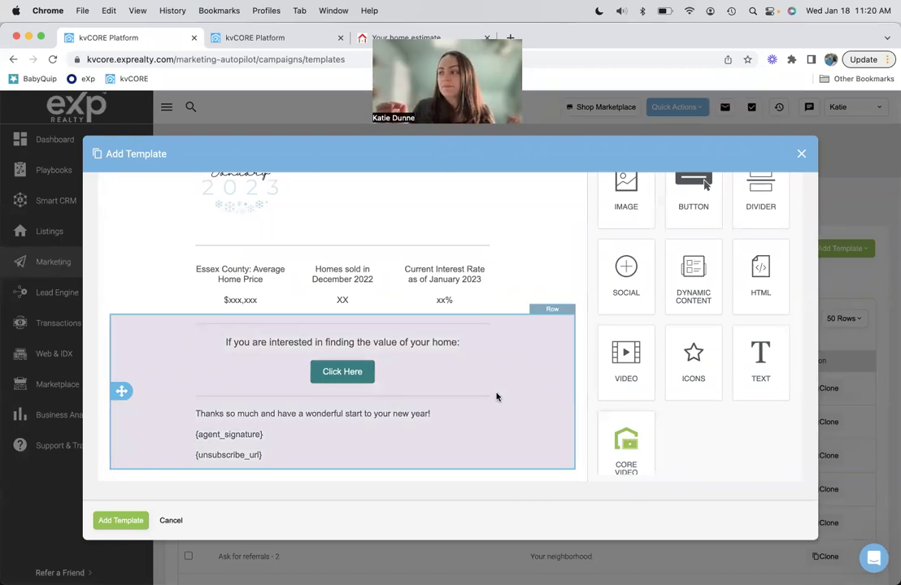
# Switch the right panel to ROWS and scroll through the available row layouts.
pyautogui.scroll(5, 694, 376)
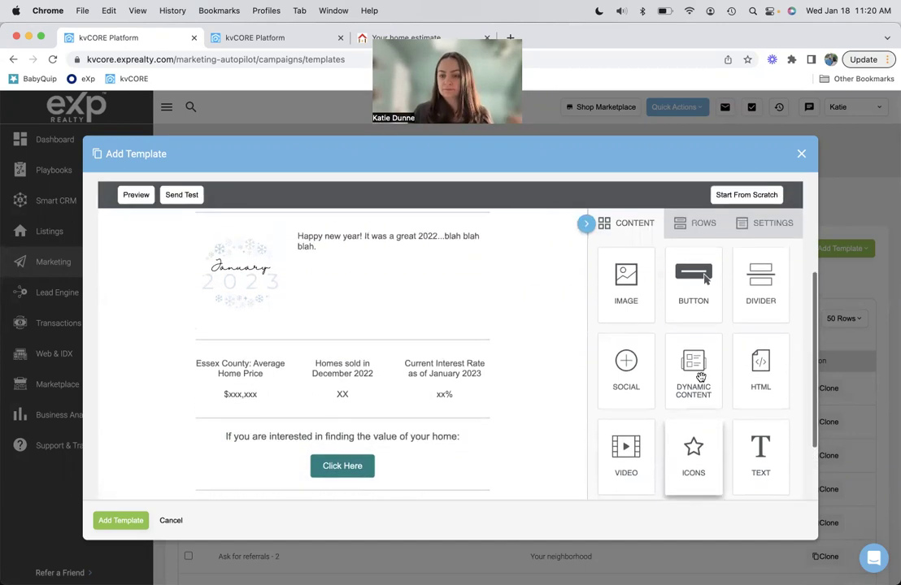
pyautogui.scroll(-3, 701, 375)
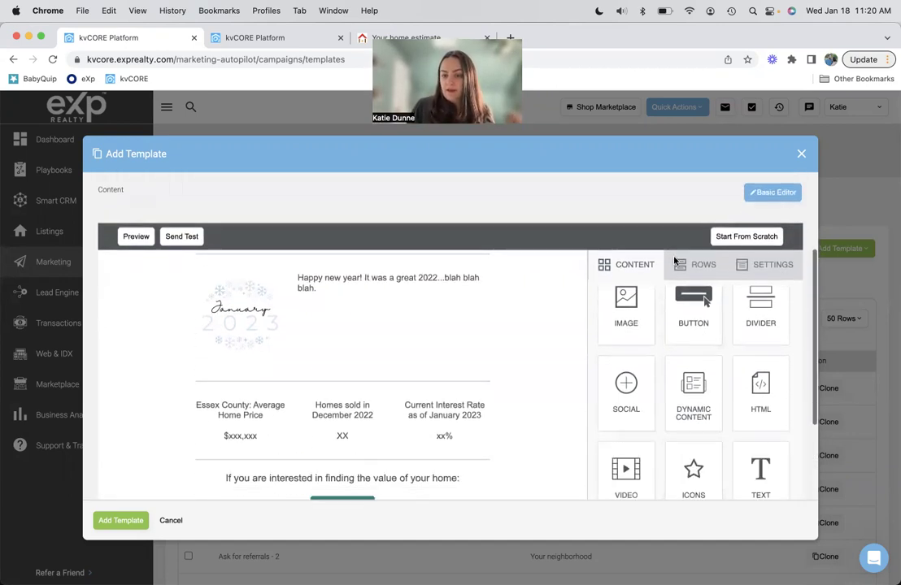
pyautogui.click(690, 235)
pyautogui.scroll(-5, 701, 329)
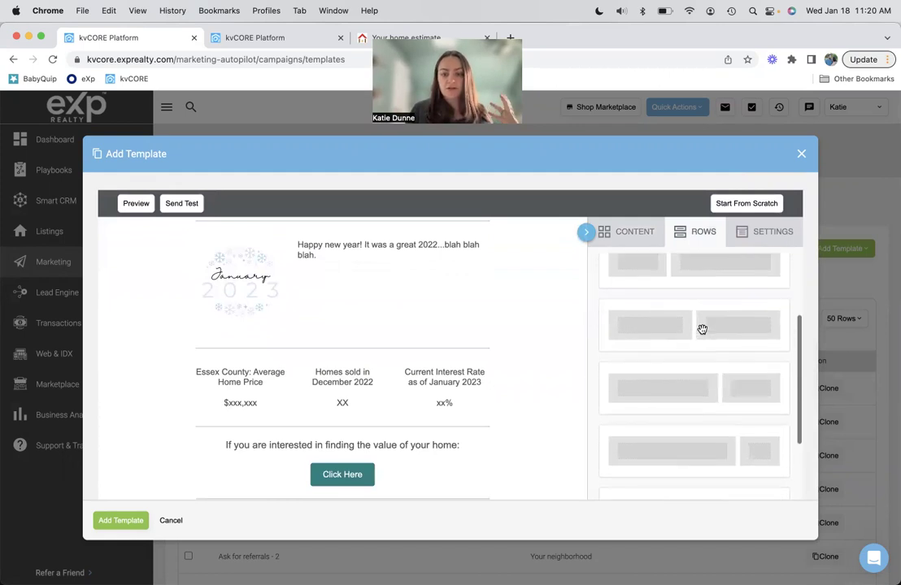
pyautogui.scroll(2, 702, 387)
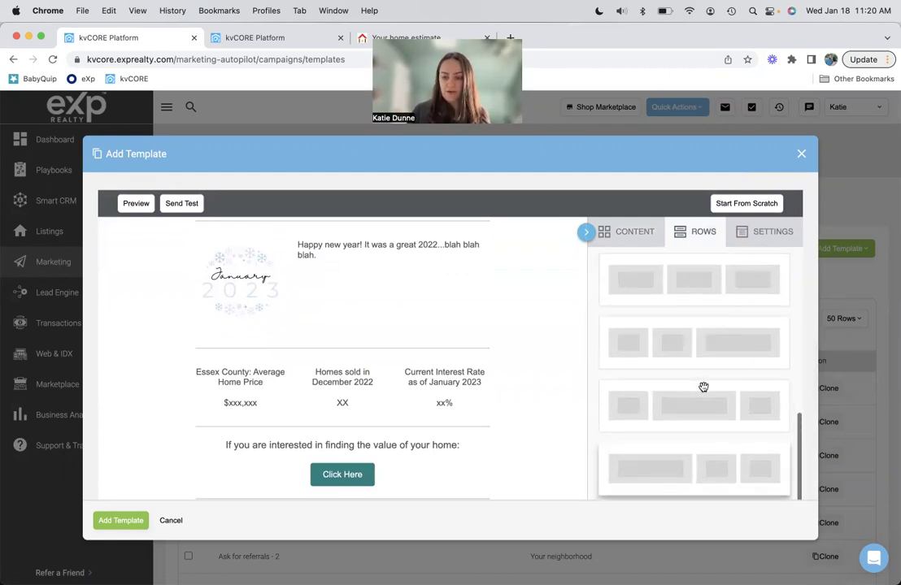
pyautogui.scroll(2, 393, 388)
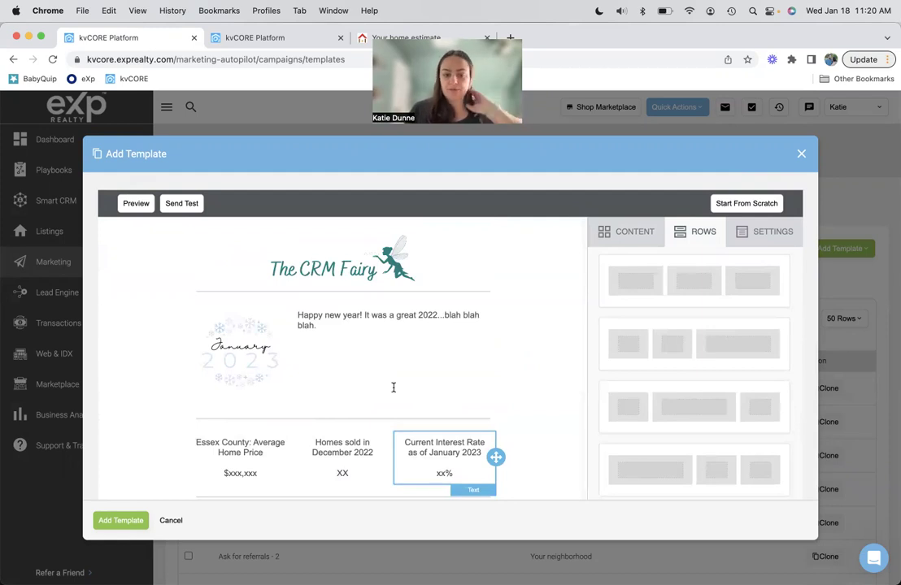
pyautogui.scroll(-3, 394, 388)
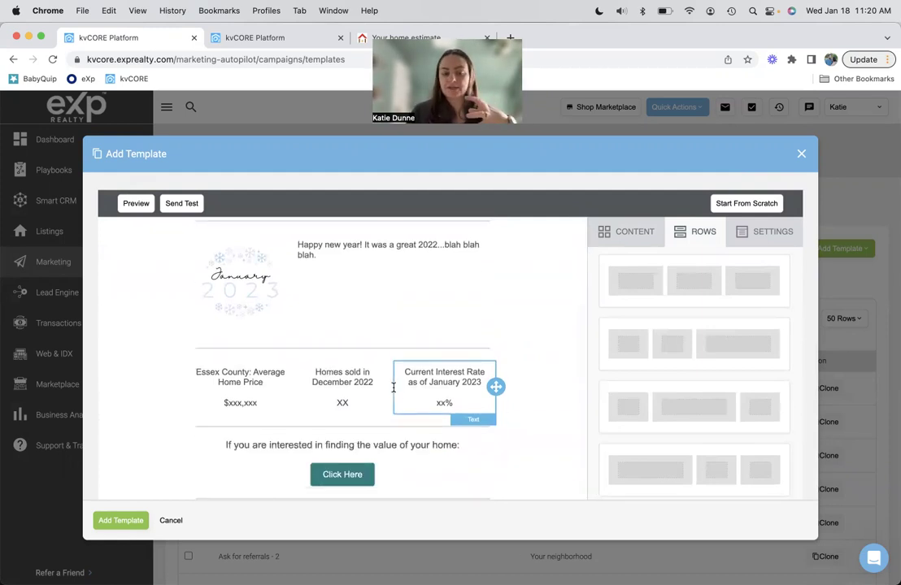
pyautogui.scroll(-2, 394, 387)
pyautogui.scroll(3, 394, 387)
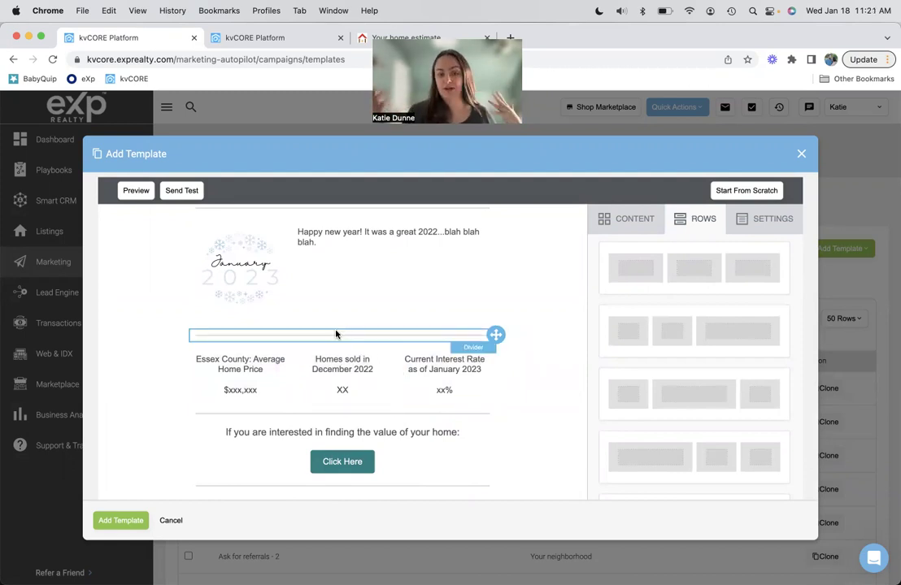
pyautogui.scroll(5, 374, 337)
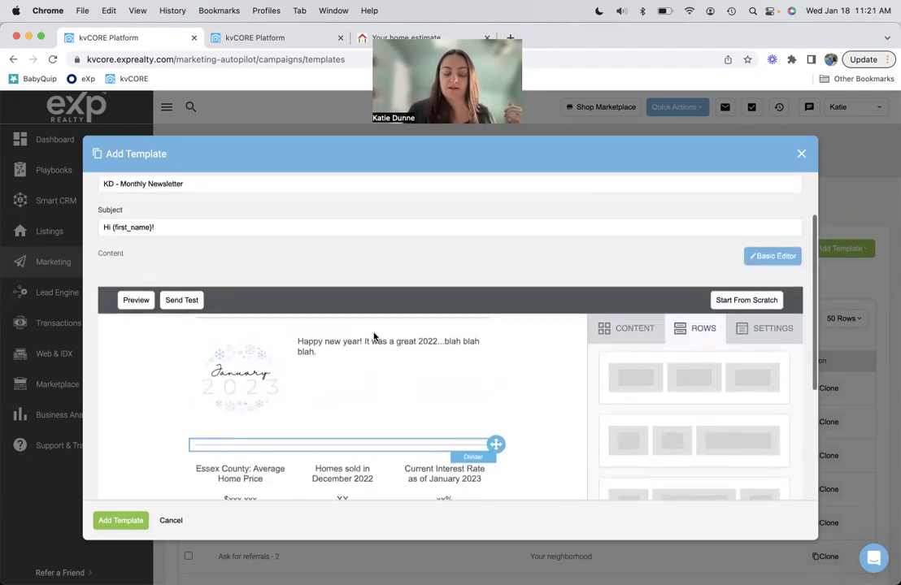
pyautogui.scroll(-8, 403, 384)
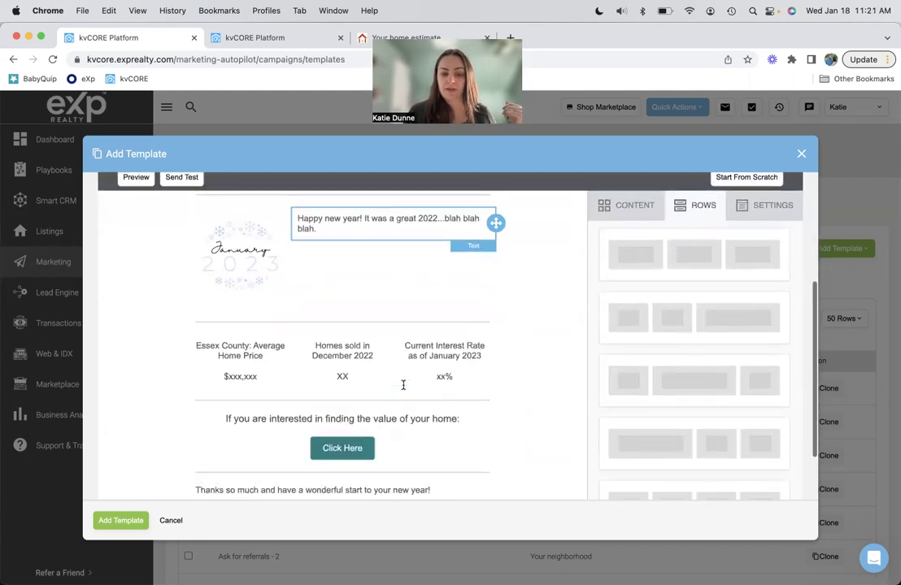
pyautogui.scroll(3, 411, 383)
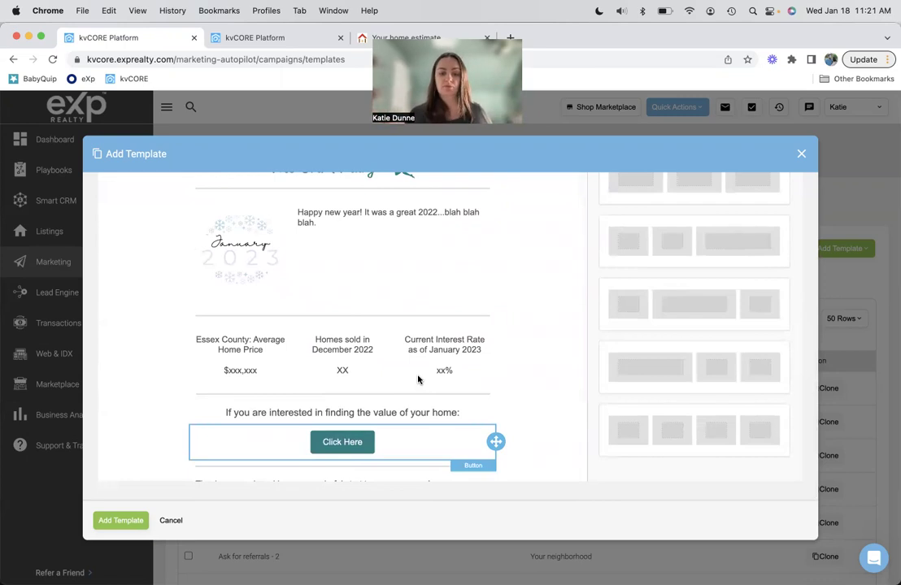
pyautogui.scroll(5, 634, 306)
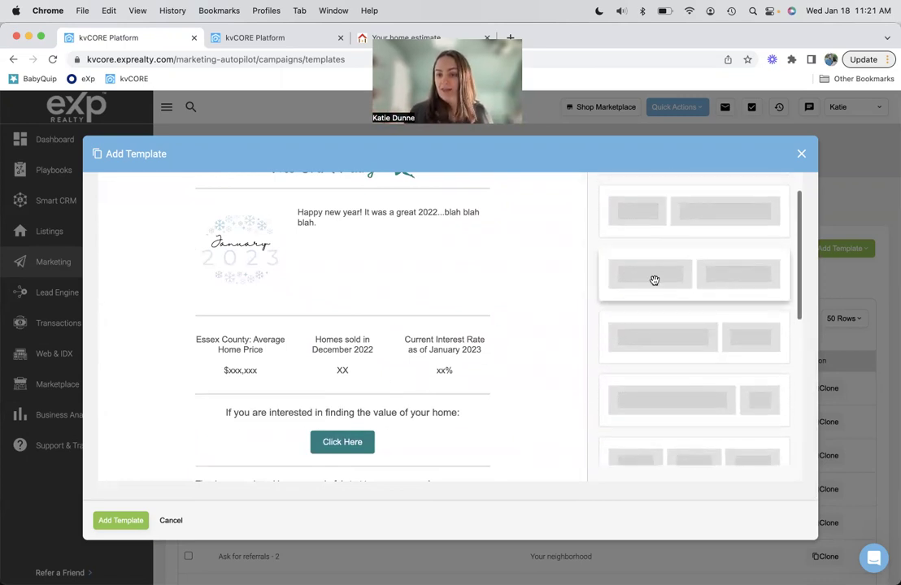
pyautogui.scroll(6, 674, 275)
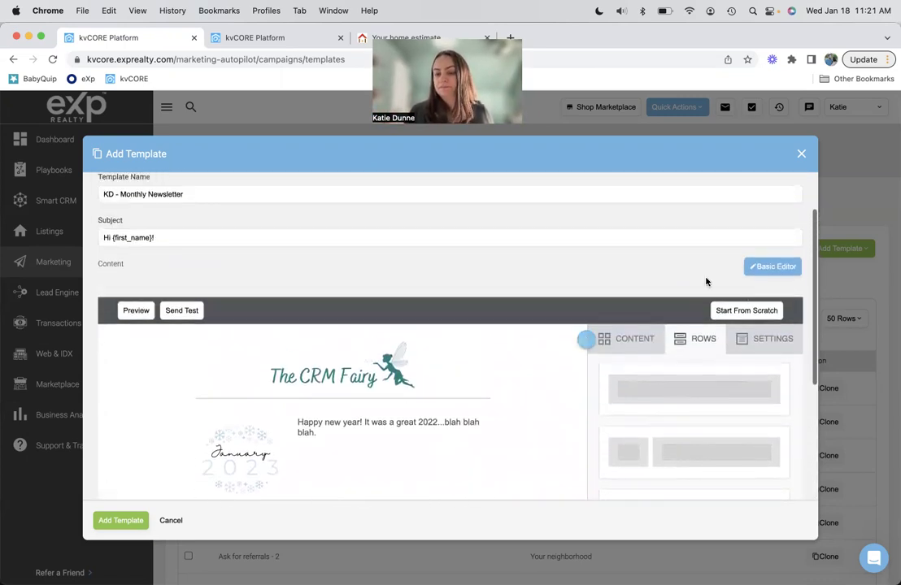
pyautogui.click(763, 337)
pyautogui.scroll(-3, 647, 337)
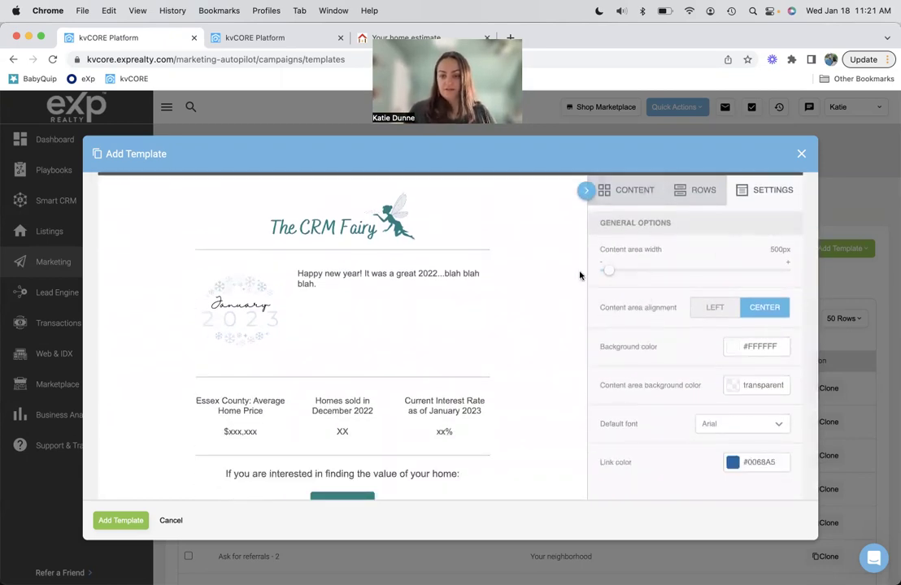
pyautogui.click(382, 277)
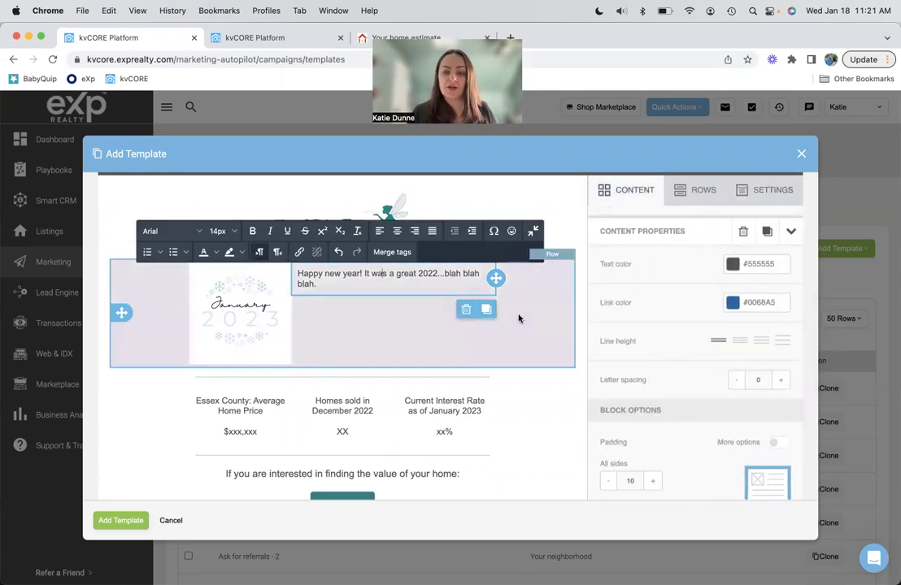
pyautogui.click(120, 311)
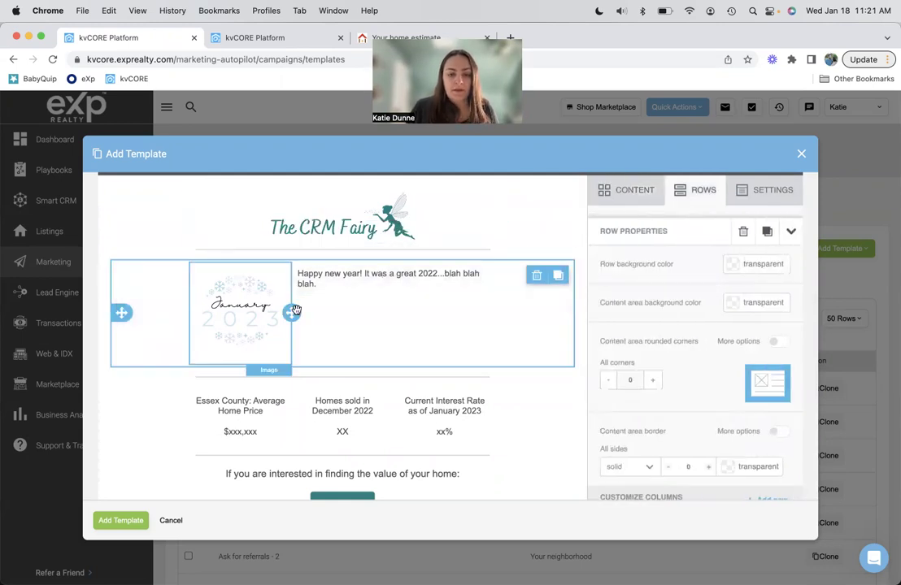
pyautogui.scroll(-2, 297, 309)
pyautogui.scroll(-2, 297, 310)
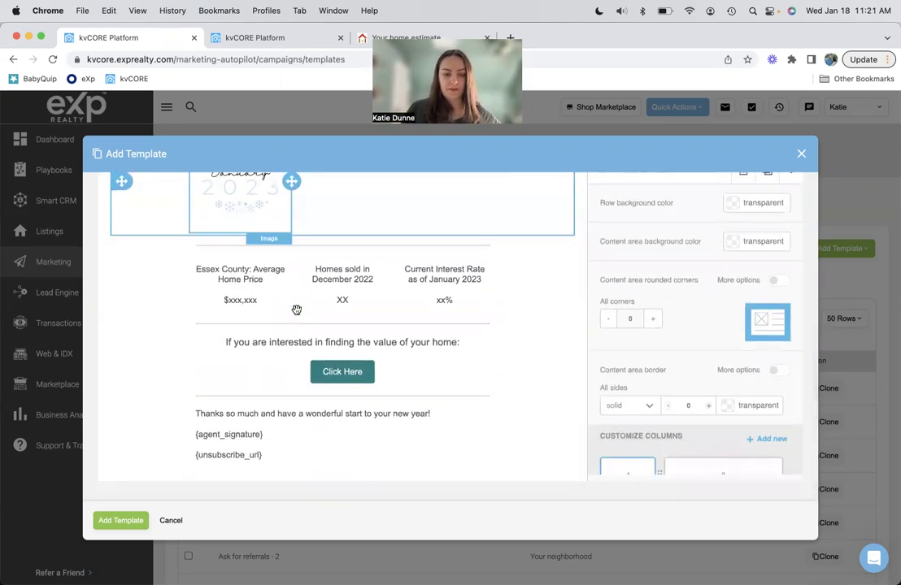
pyautogui.scroll(5, 297, 310)
pyautogui.scroll(2, 296, 310)
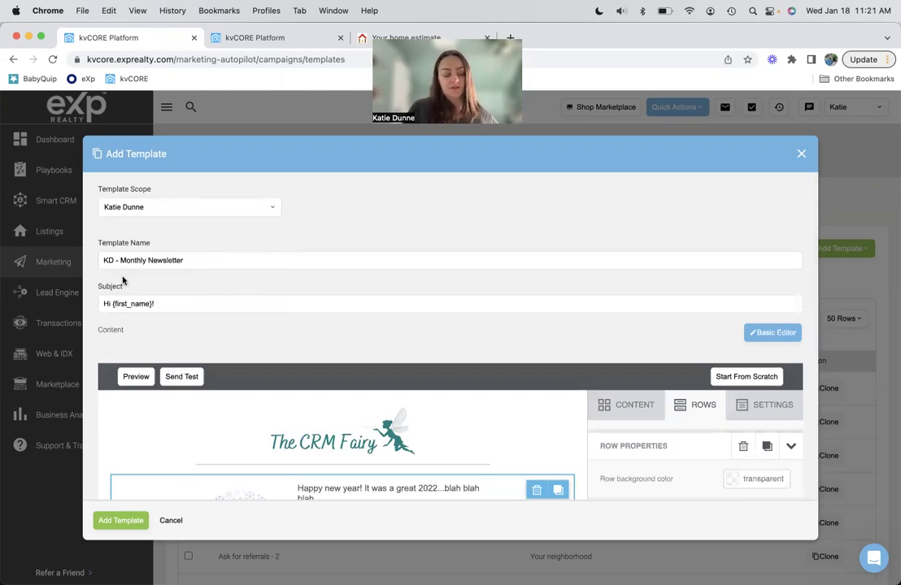
pyautogui.scroll(-1, 207, 306)
pyautogui.scroll(-4, 207, 307)
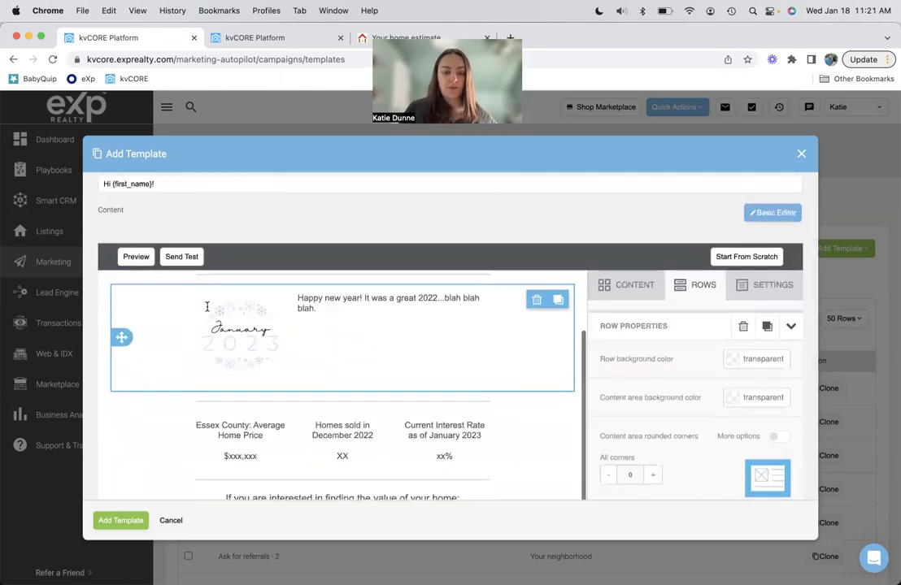
pyautogui.scroll(-3, 135, 269)
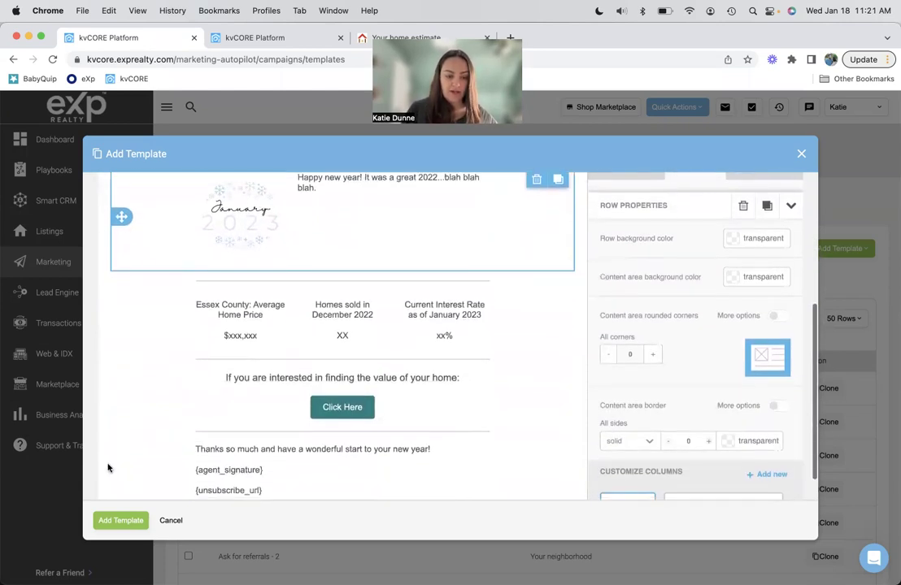
# Try saving the template and, after the duplicate-name error, rename it 'KD - Monthly Newsletter B'.
pyautogui.click(122, 521)
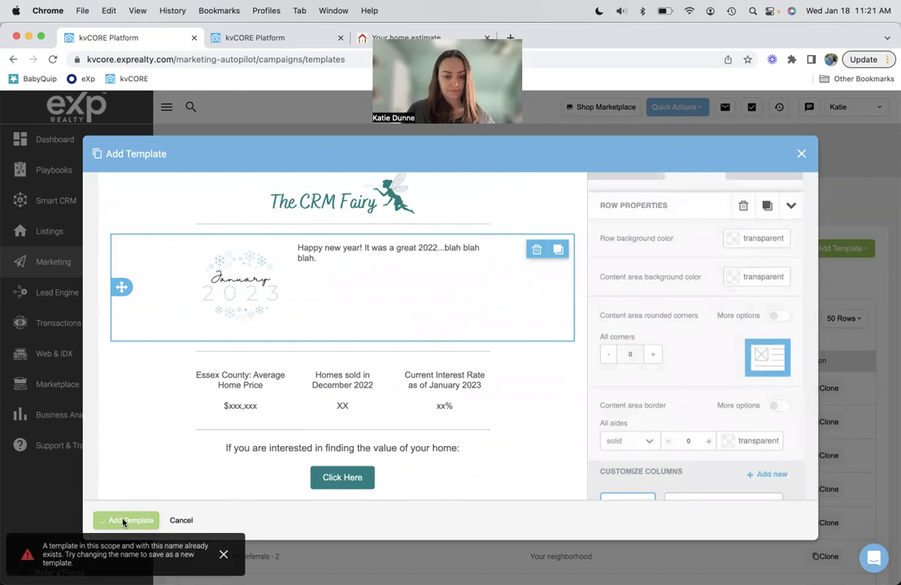
pyautogui.scroll(5, 239, 347)
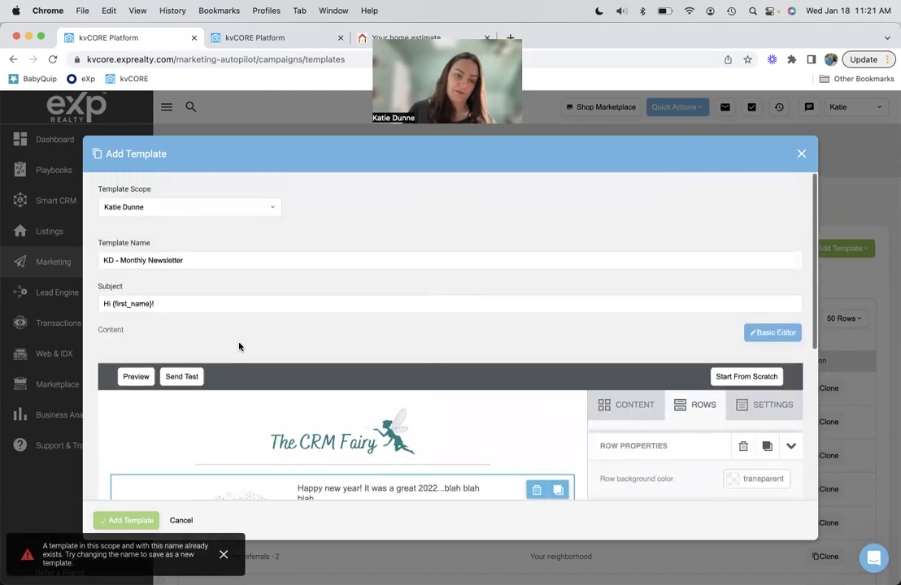
pyautogui.click(218, 259)
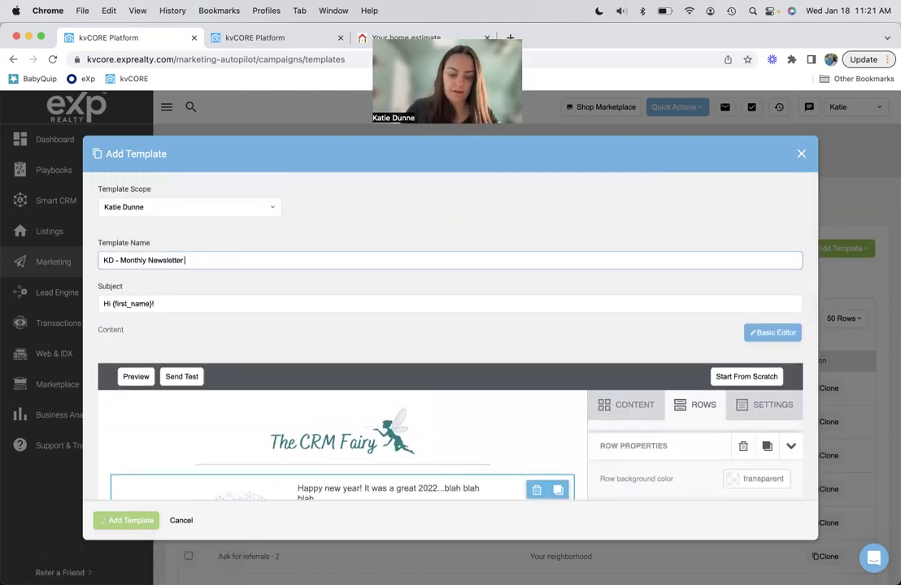
pyautogui.write('B')
# Close the Add Template dialog without saving the new template.
pyautogui.scroll(-3, 187, 366)
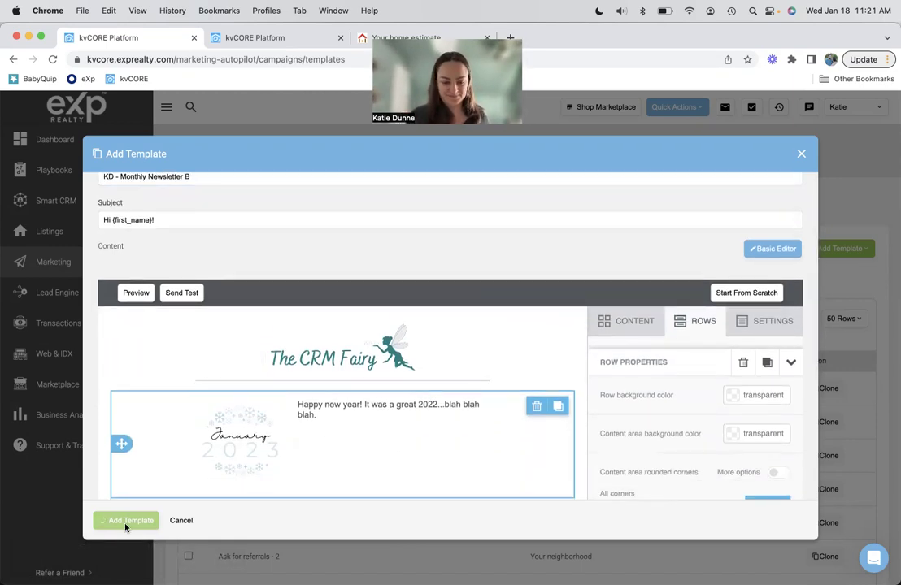
pyautogui.click(209, 480)
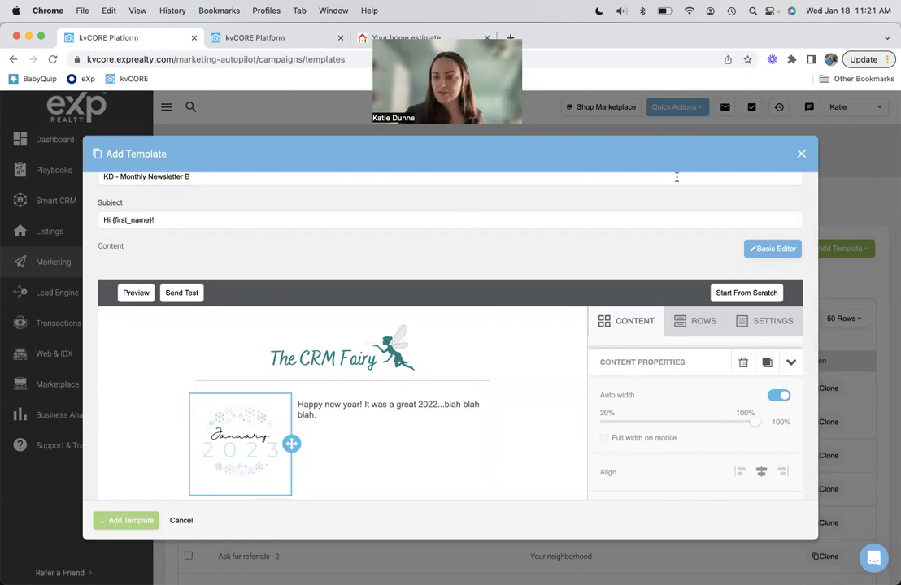
pyautogui.click(801, 154)
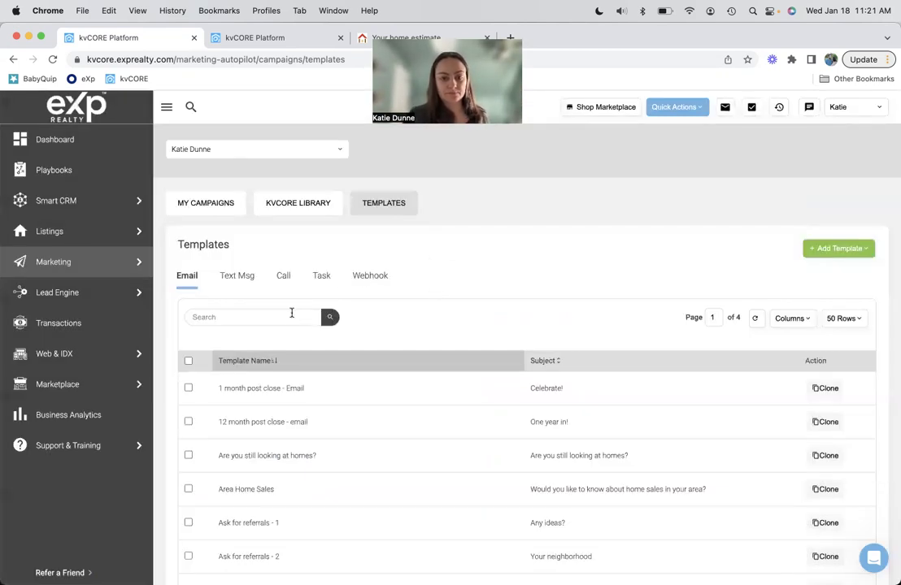
# Search the email templates for 'KD', listing KD - Monthly newsletter and KD - Newsletter.
pyautogui.scroll(-15, 397, 359)
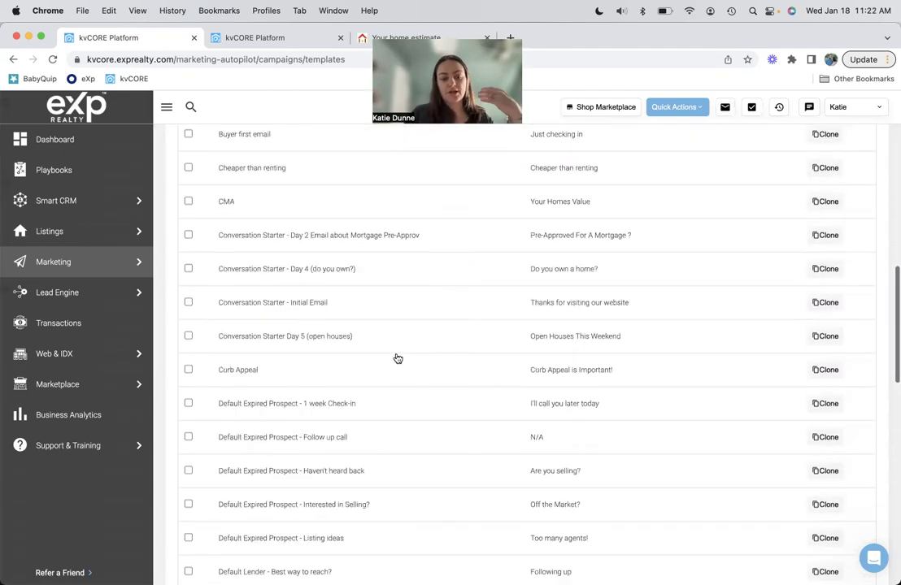
pyautogui.scroll(2, 398, 358)
pyautogui.scroll(13, 397, 358)
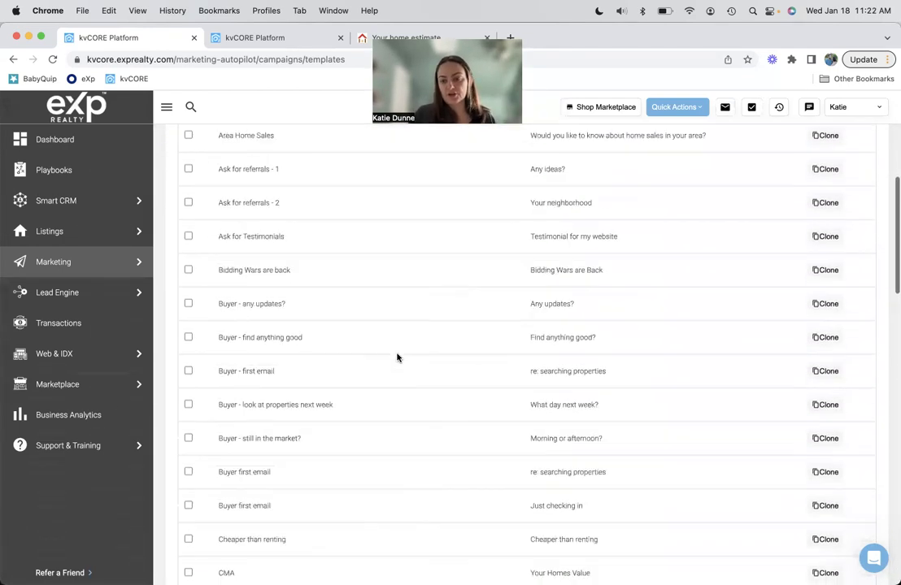
pyautogui.click(268, 317)
pyautogui.write('KD')
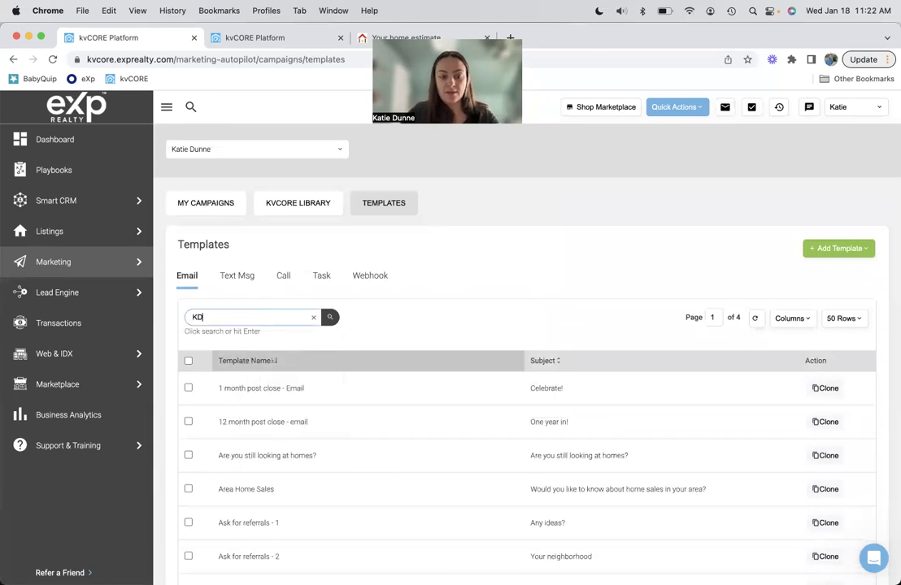
pyautogui.click(329, 319)
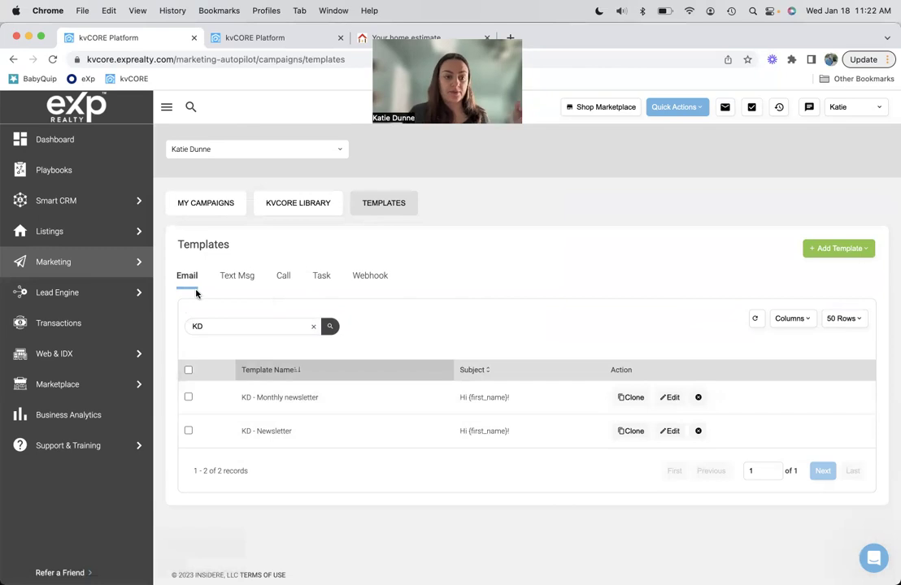
# Start a new scheduled mass email from the Marketing overview.
pyautogui.click(54, 262)
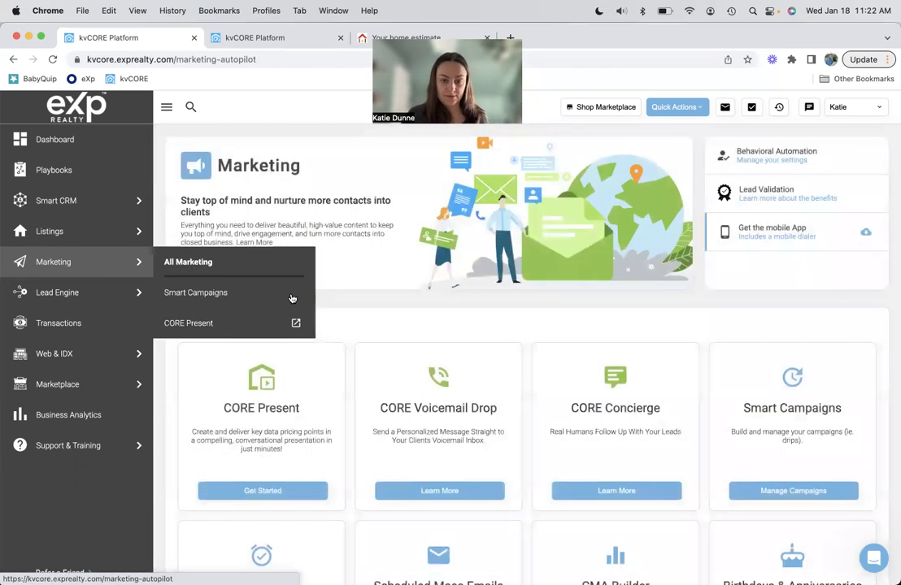
pyautogui.scroll(-3, 406, 423)
pyautogui.click(439, 537)
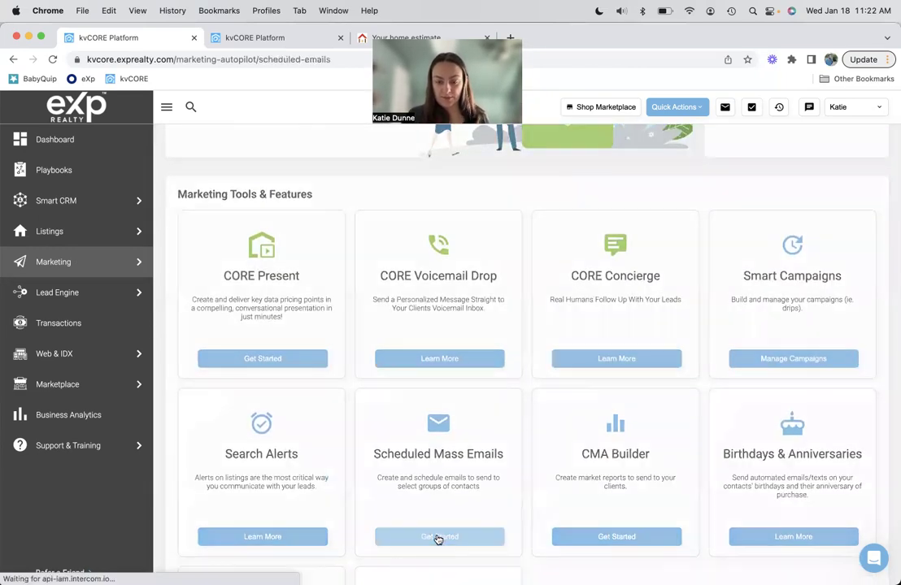
pyautogui.click(836, 179)
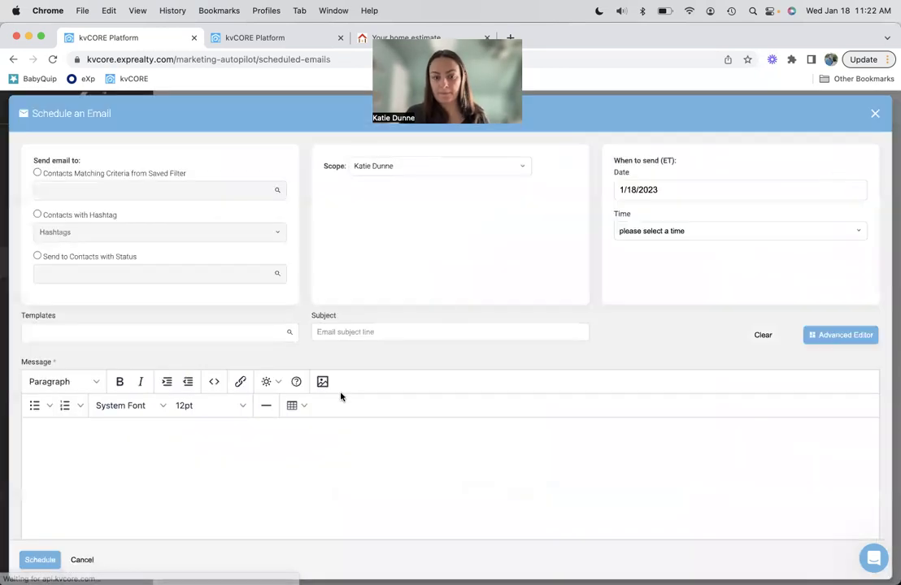
# Choose the KD - Monthly newsletter template for the mass email.
pyautogui.click(116, 333)
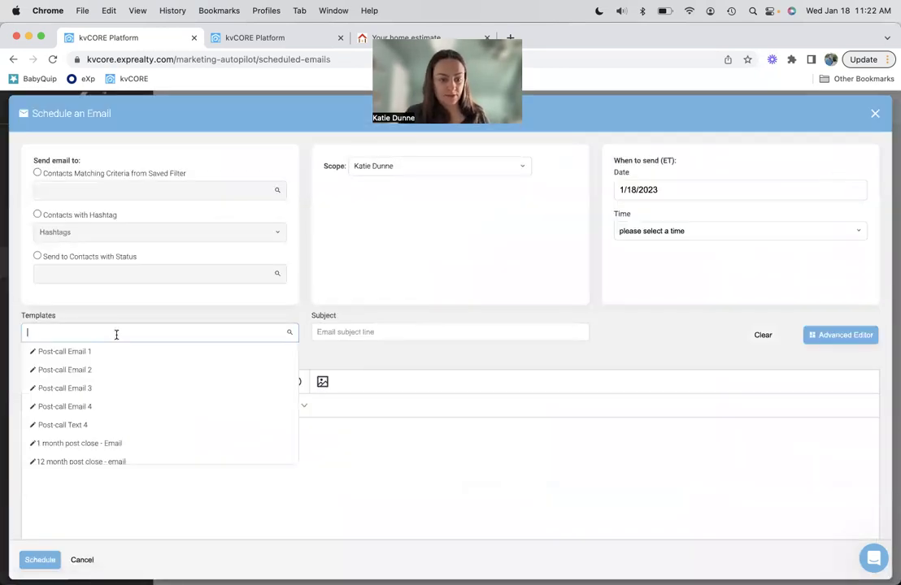
pyautogui.write('new')
pyautogui.press('BackSpace')
pyautogui.press('BackSpace')
pyautogui.press('BackSpace')
pyautogui.write('KD')
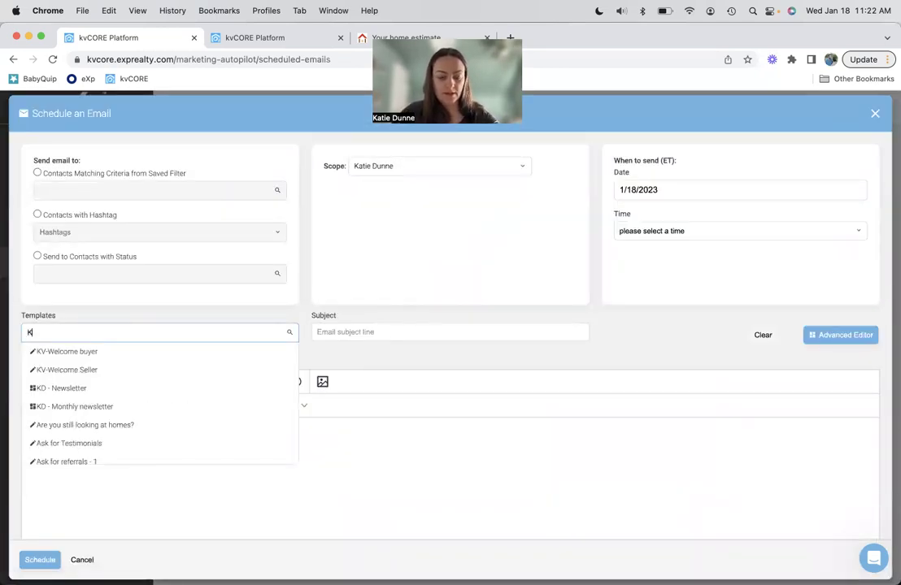
pyautogui.click(82, 370)
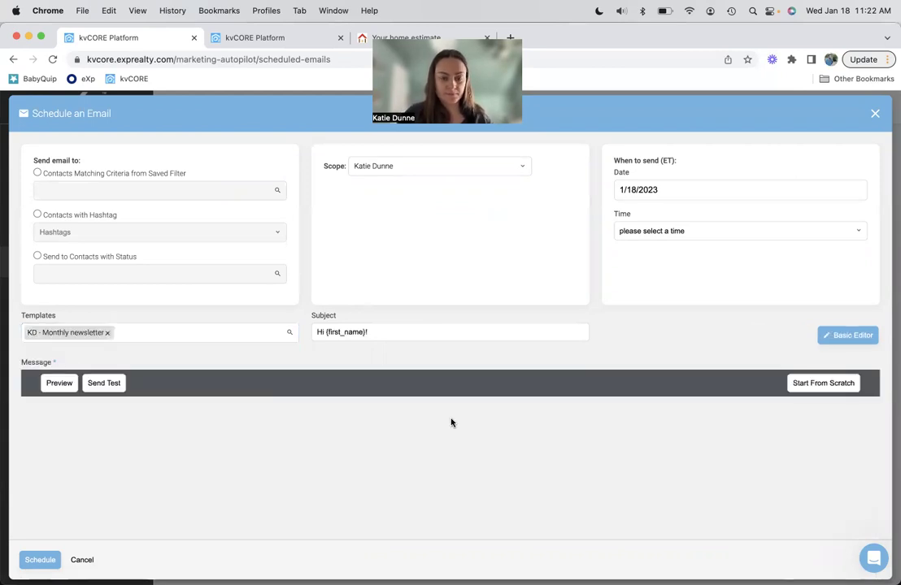
pyautogui.scroll(2, 439, 272)
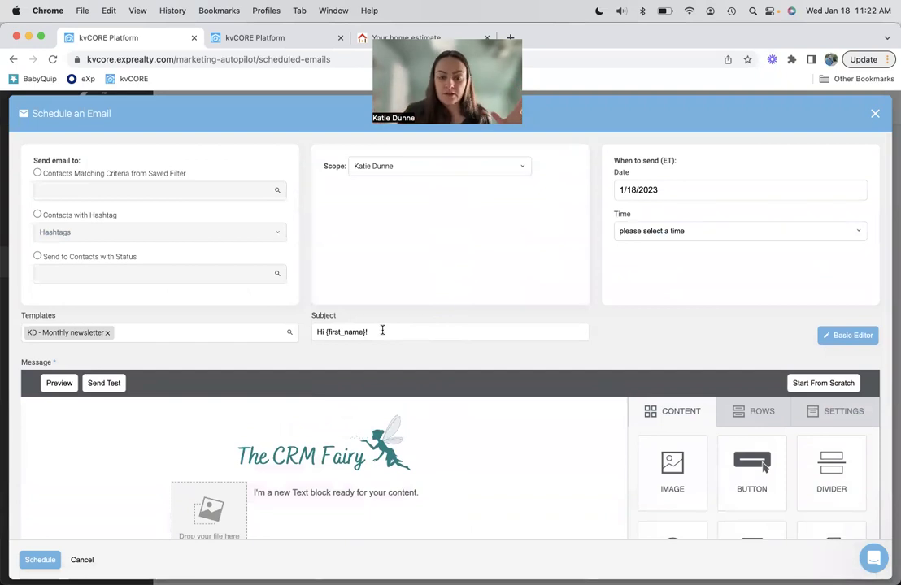
pyautogui.scroll(-3, 385, 330)
# Clear the subject line, check the button and signature blocks, then close the form.
pyautogui.click(373, 254)
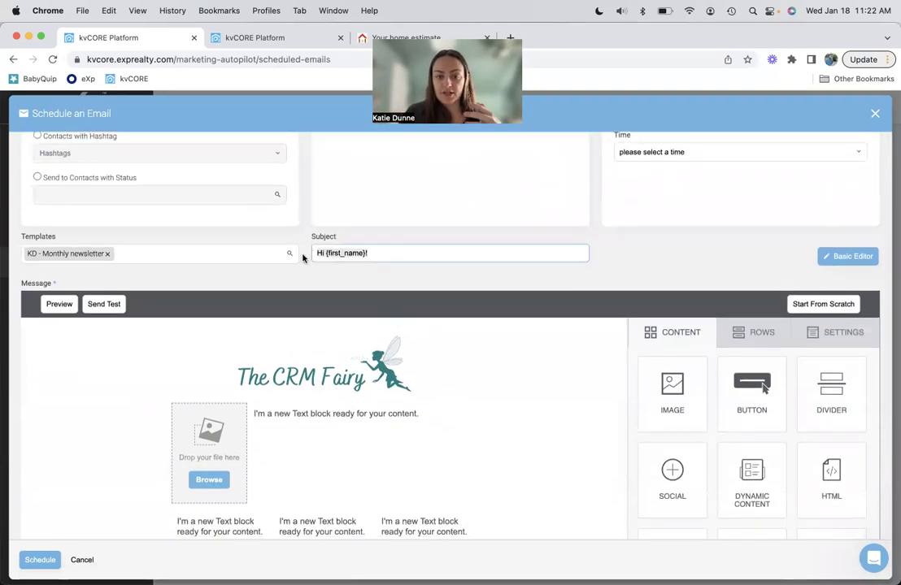
pyautogui.press('BackSpace')
pyautogui.press('BackSpace')
pyautogui.press('BackSpace')
pyautogui.press('BackSpace')
pyautogui.press('BackSpace')
pyautogui.press('BackSpace')
pyautogui.press('BackSpace')
pyautogui.press('BackSpace')
pyautogui.press('BackSpace')
pyautogui.press('BackSpace')
pyautogui.press('BackSpace')
pyautogui.press('BackSpace')
pyautogui.press('BackSpace')
pyautogui.press('BackSpace')
pyautogui.press('BackSpace')
pyautogui.press('BackSpace')
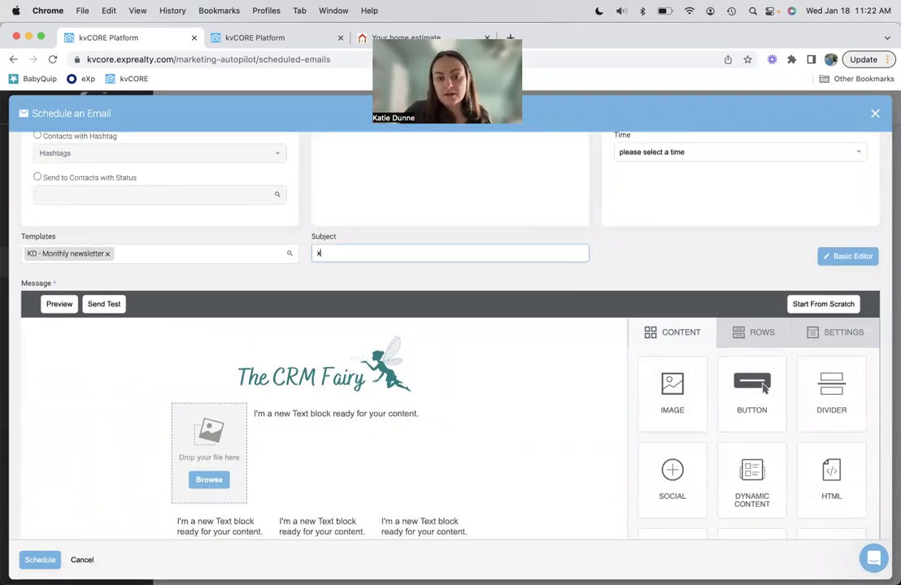
pyautogui.scroll(-2, 388, 379)
pyautogui.click(340, 478)
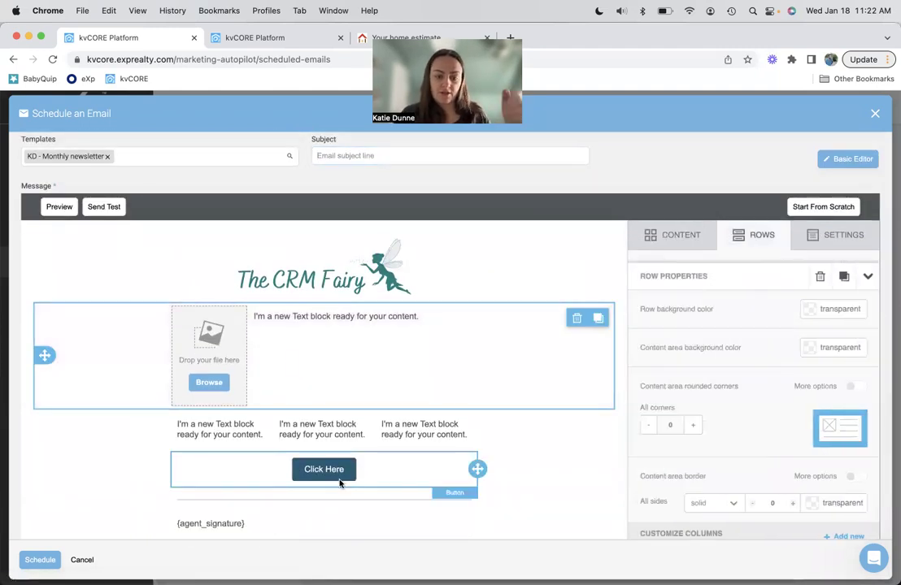
pyautogui.scroll(-3, 340, 484)
pyautogui.click(306, 456)
pyautogui.scroll(6, 306, 456)
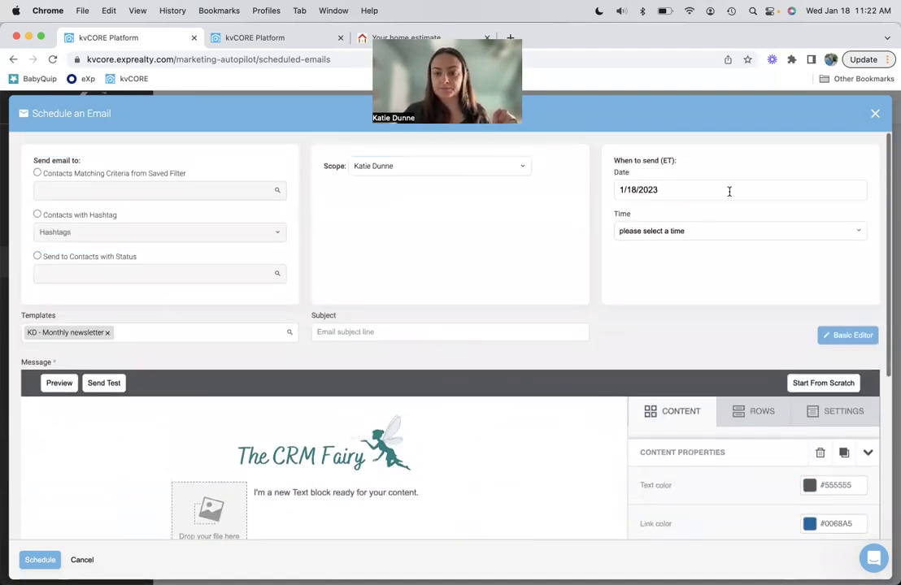
pyautogui.click(875, 113)
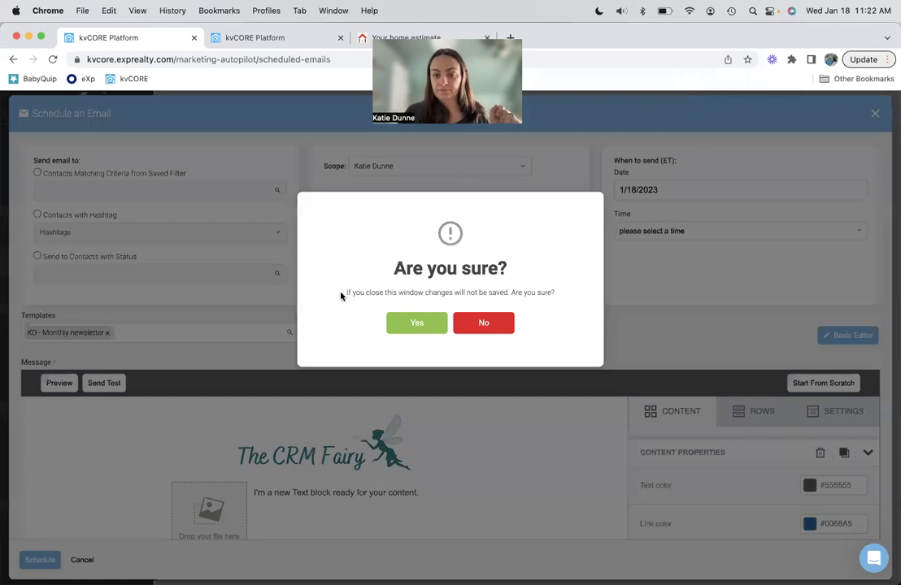
# Confirm discarding the draft email and go to the Smart Campaigns TEMPLATES list.
pyautogui.click(417, 324)
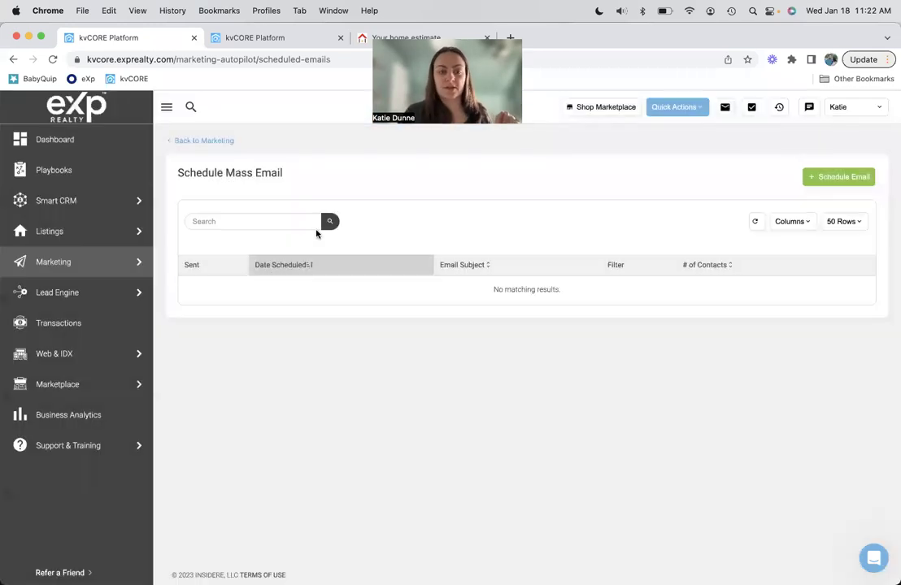
pyautogui.moveTo(122, 261)
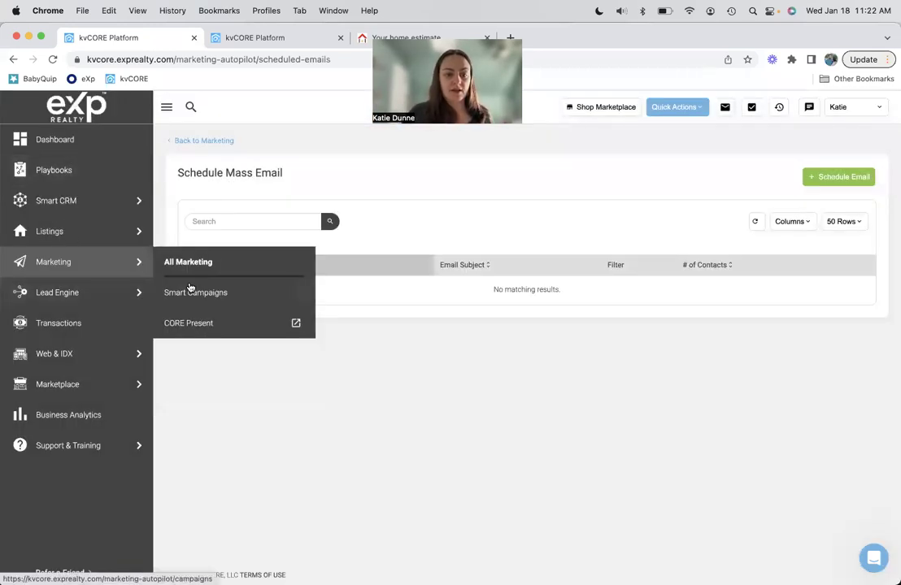
pyautogui.click(193, 292)
pyautogui.click(410, 205)
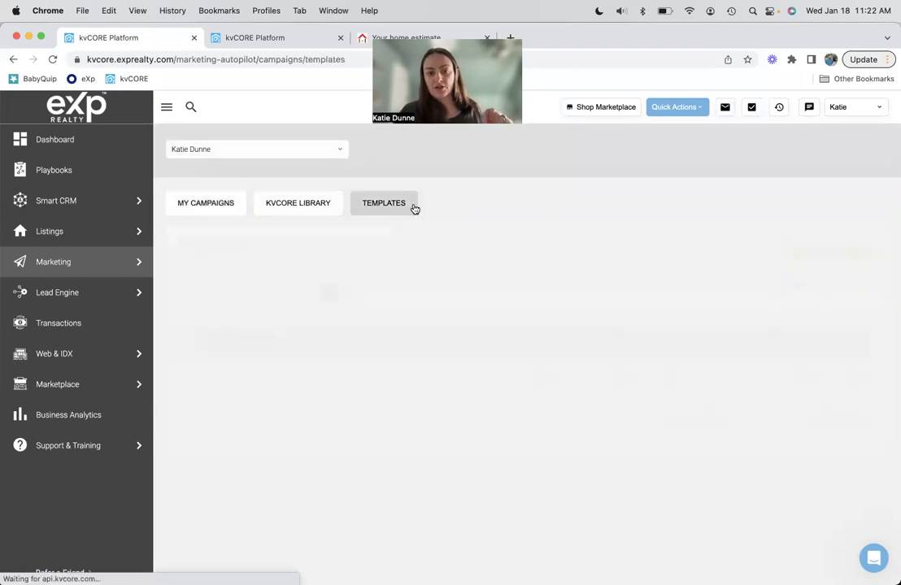